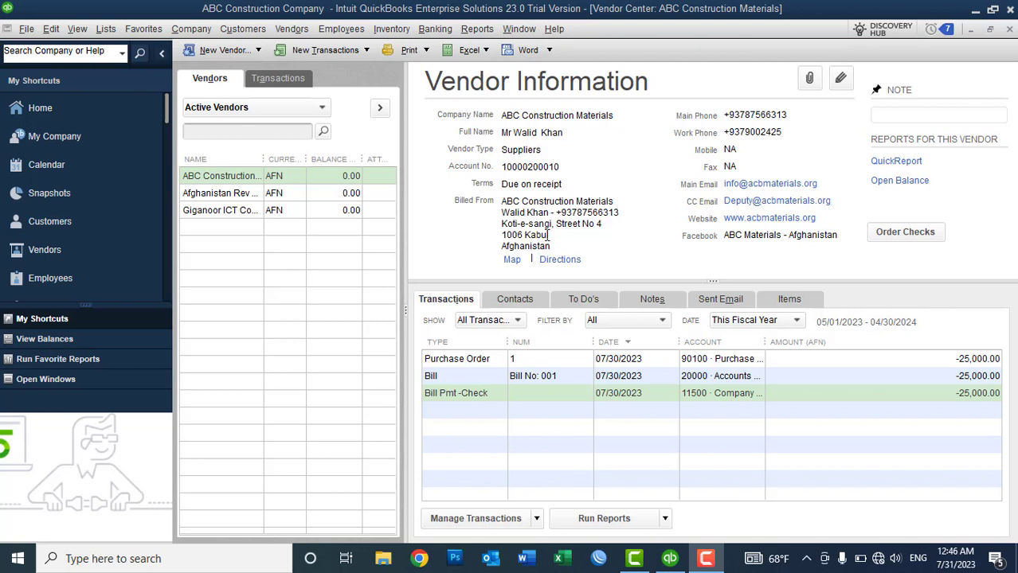
Check the Physical Inventory Worksheet report from the inventory tasks, then close it.
click(294, 32)
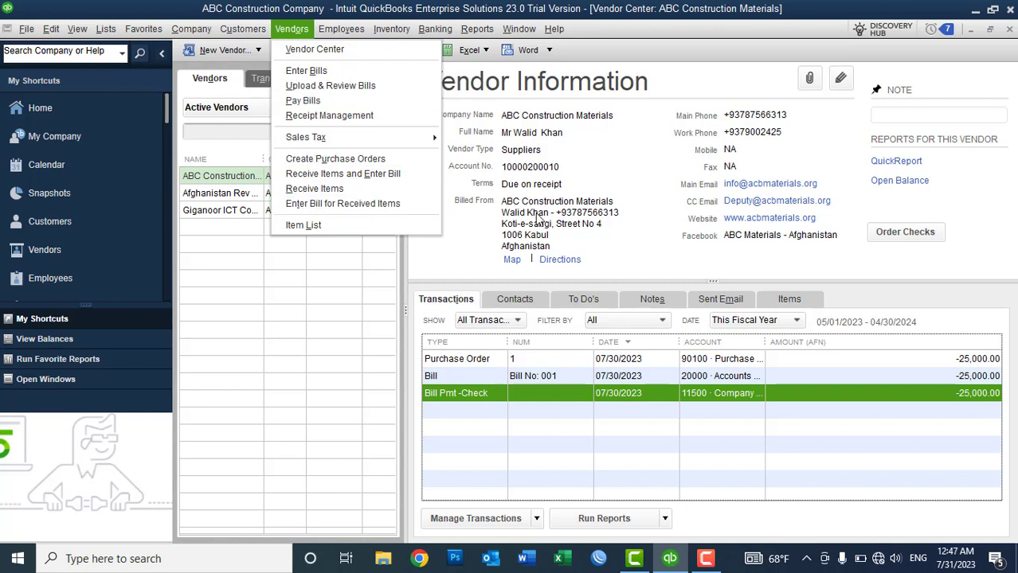
click(539, 205)
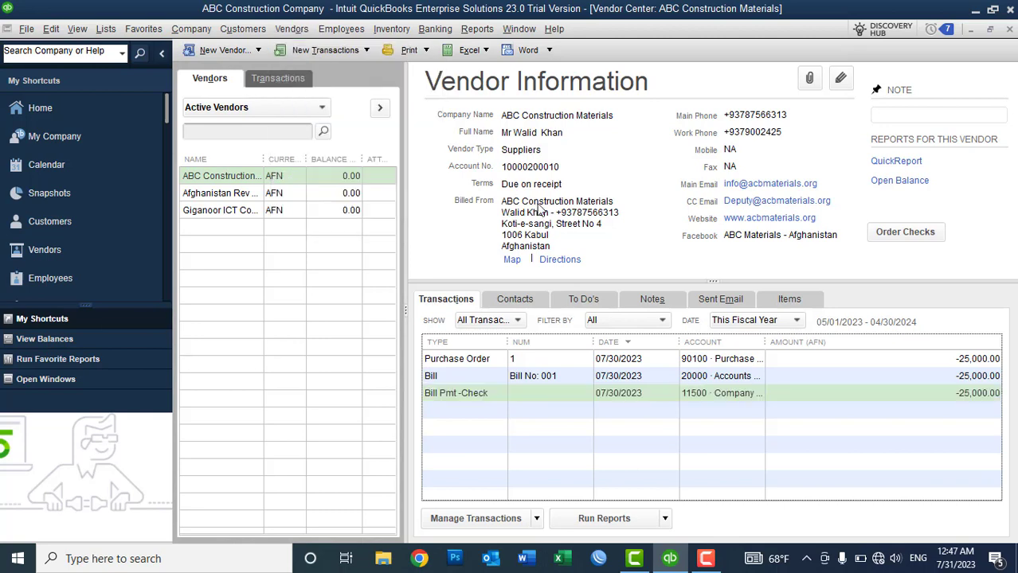
drag(539, 204, 538, 224)
click(388, 32)
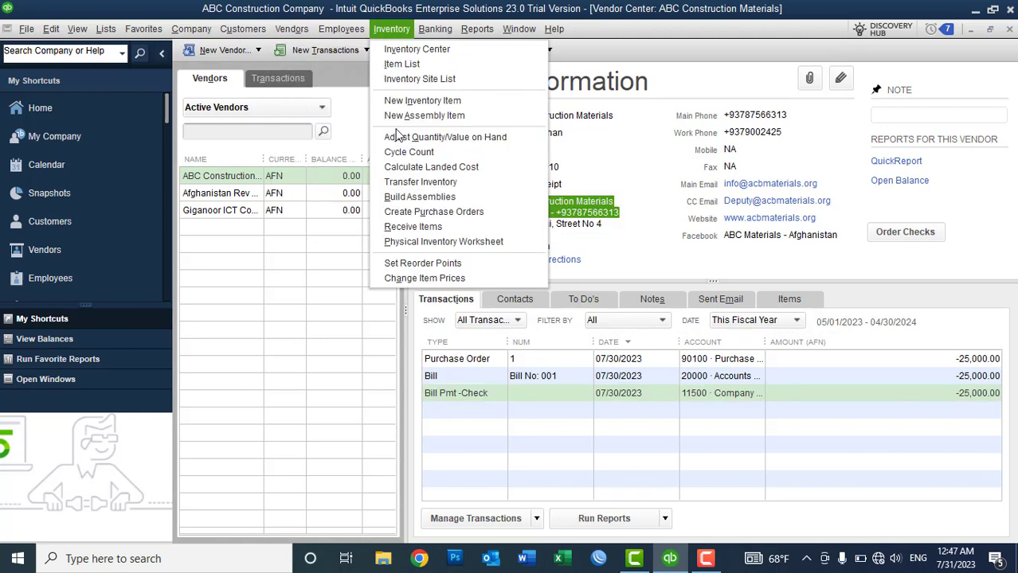
click(408, 242)
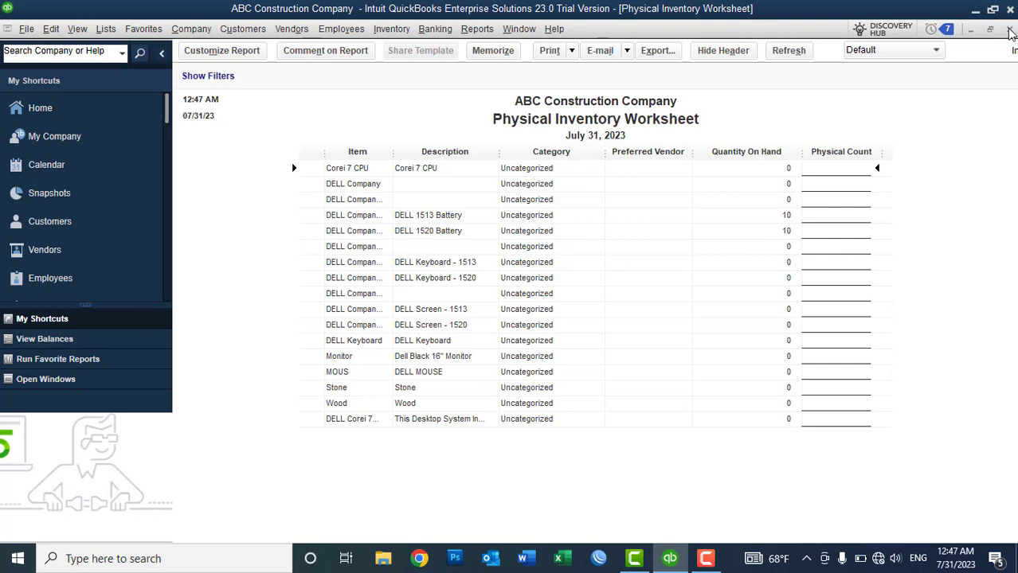
click(1009, 29)
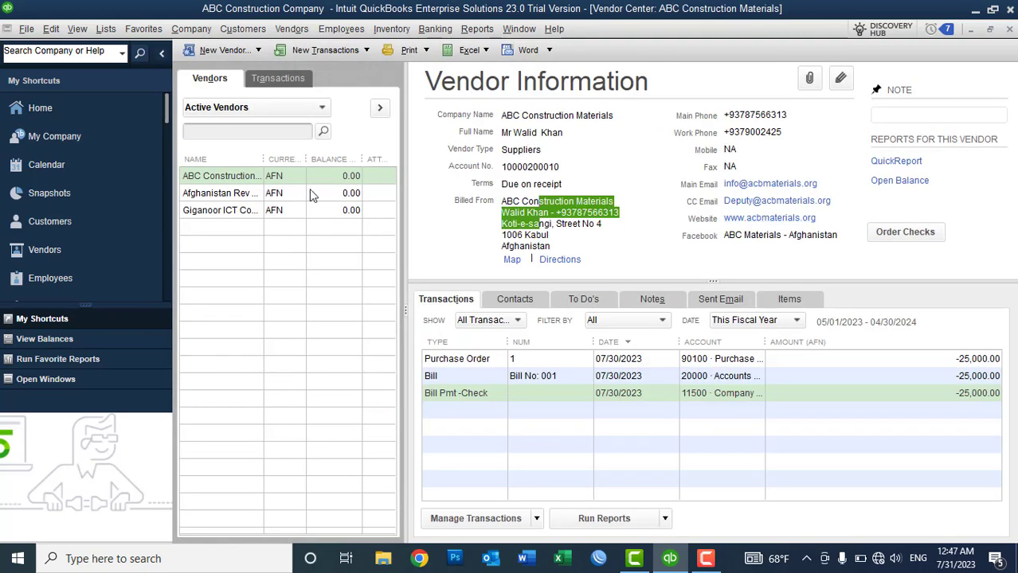
Start a new purchase order with ABC Construction Materials as the vendor.
click(269, 178)
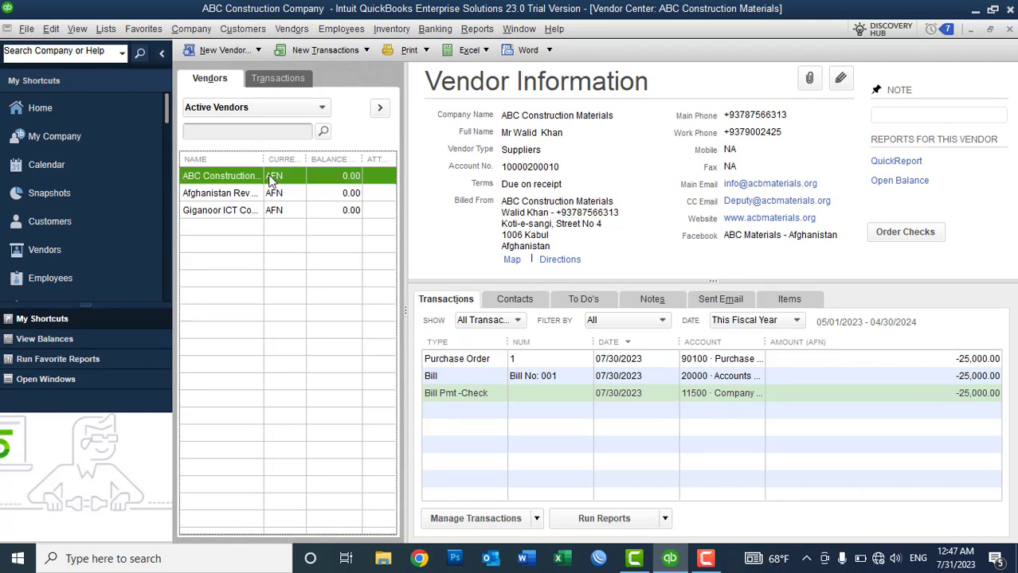
click(334, 50)
click(294, 31)
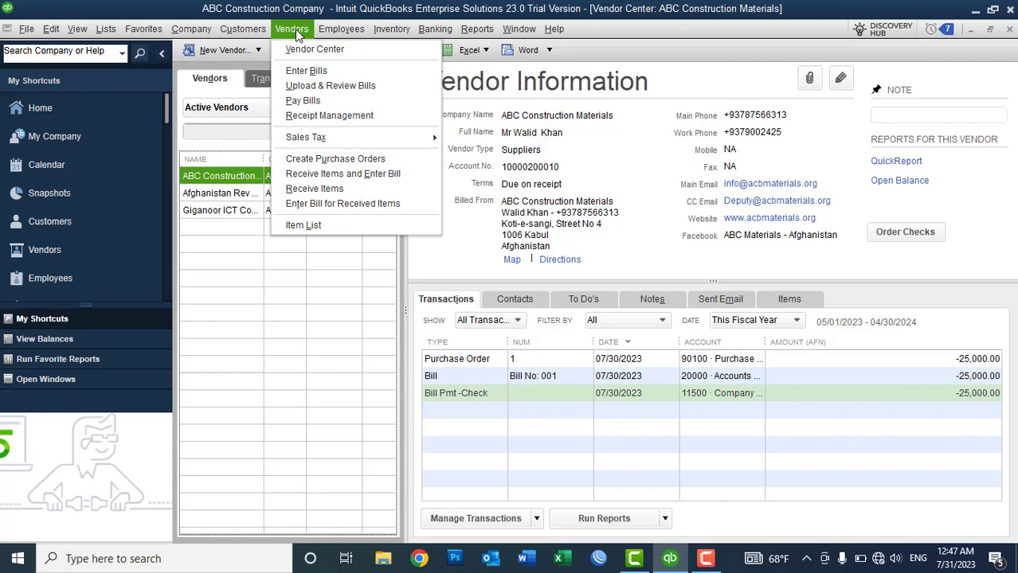
click(335, 54)
click(334, 50)
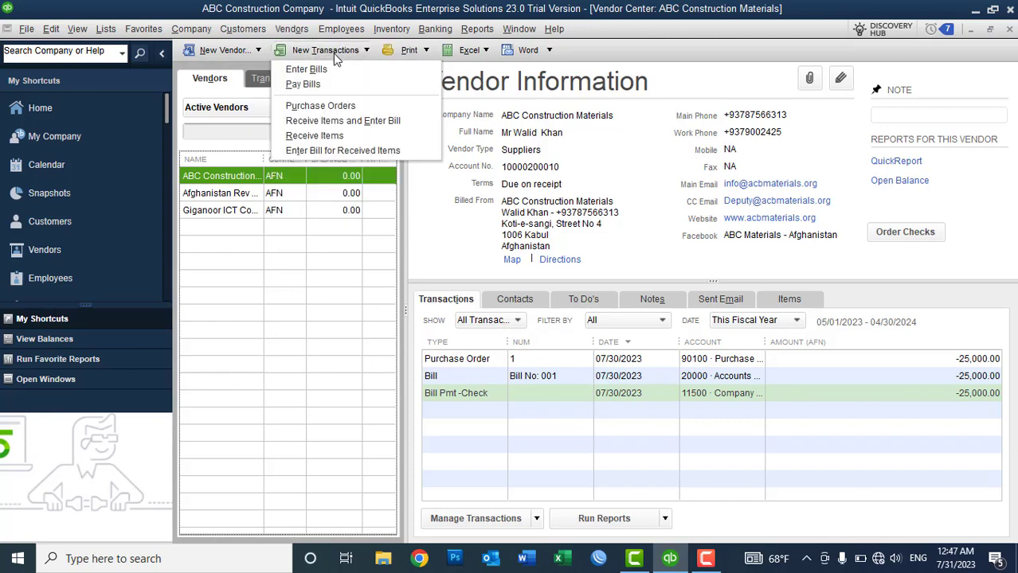
click(331, 107)
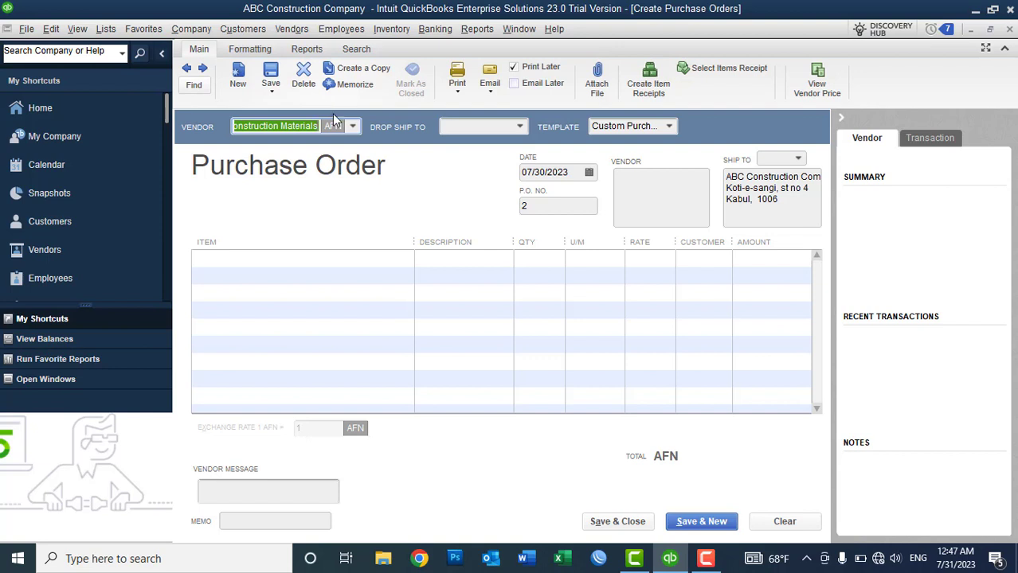
click(352, 127)
click(297, 183)
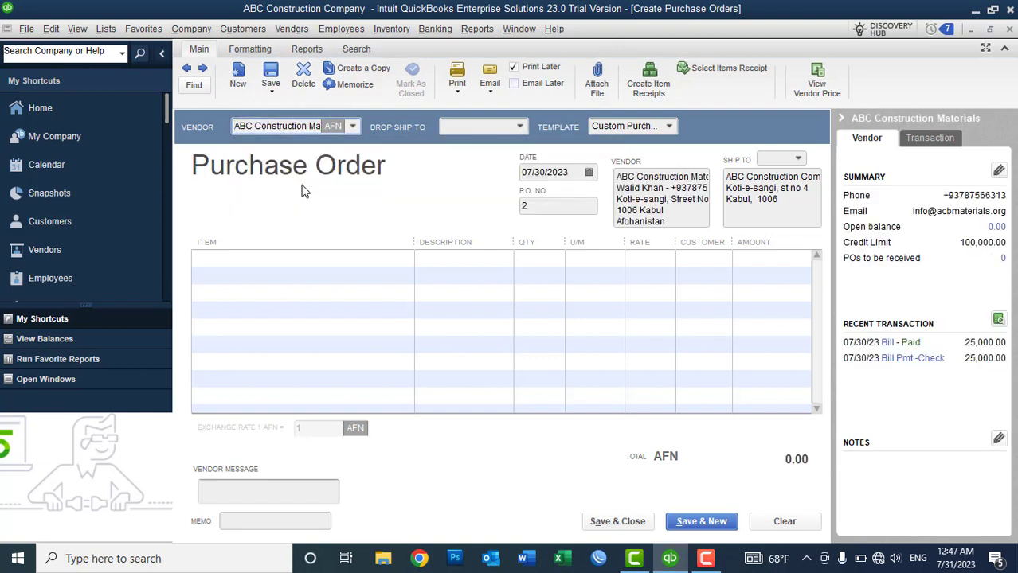
Date purchase order 2 07/29/2023 and review the vendor and ship-to addresses.
click(541, 205)
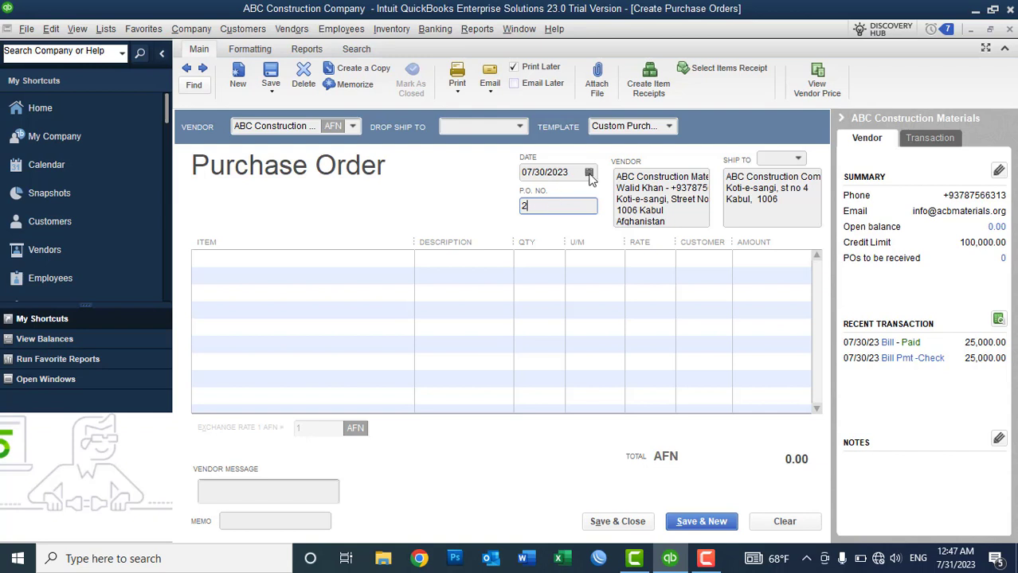
click(588, 173)
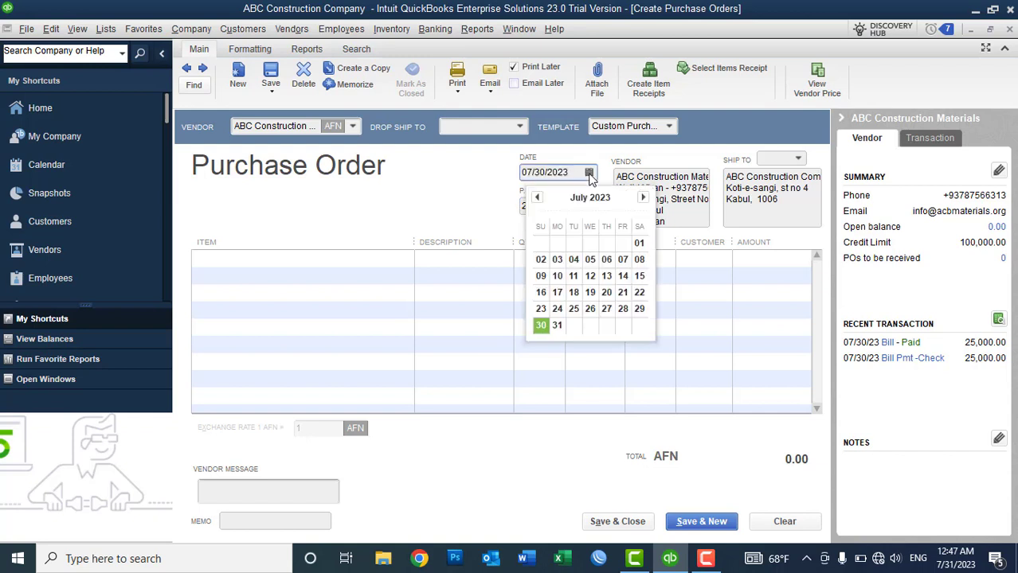
click(638, 309)
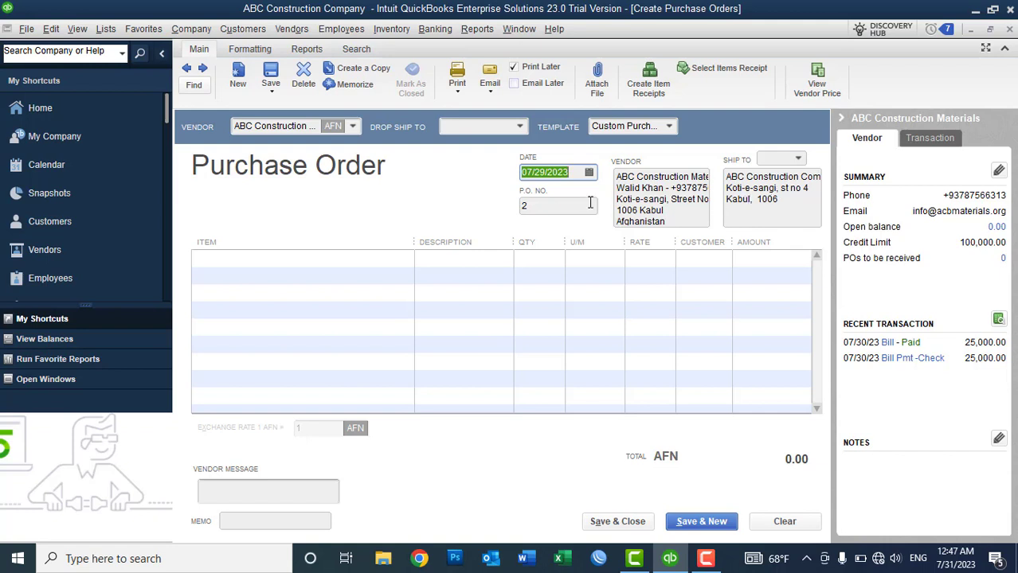
click(674, 217)
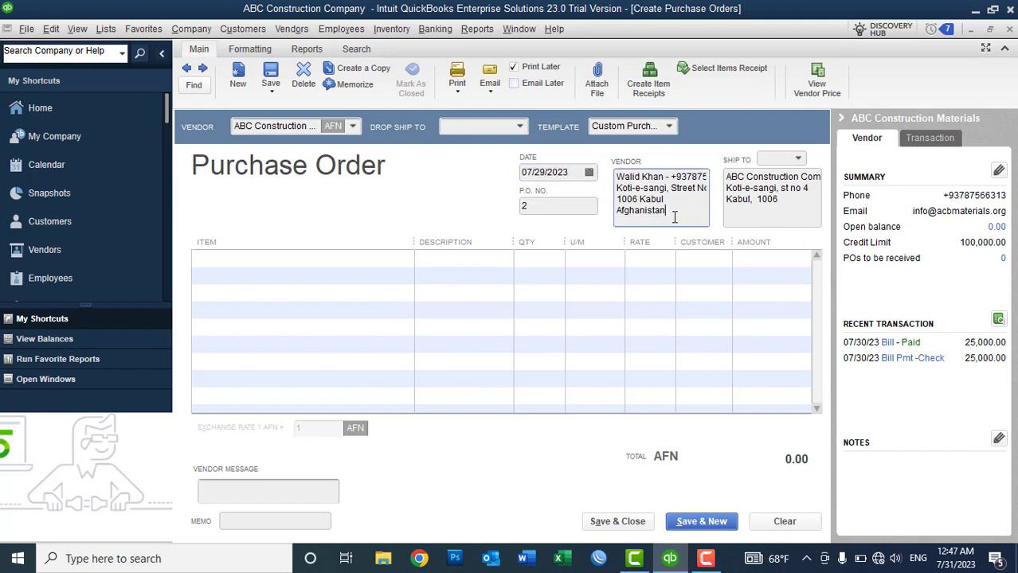
click(788, 213)
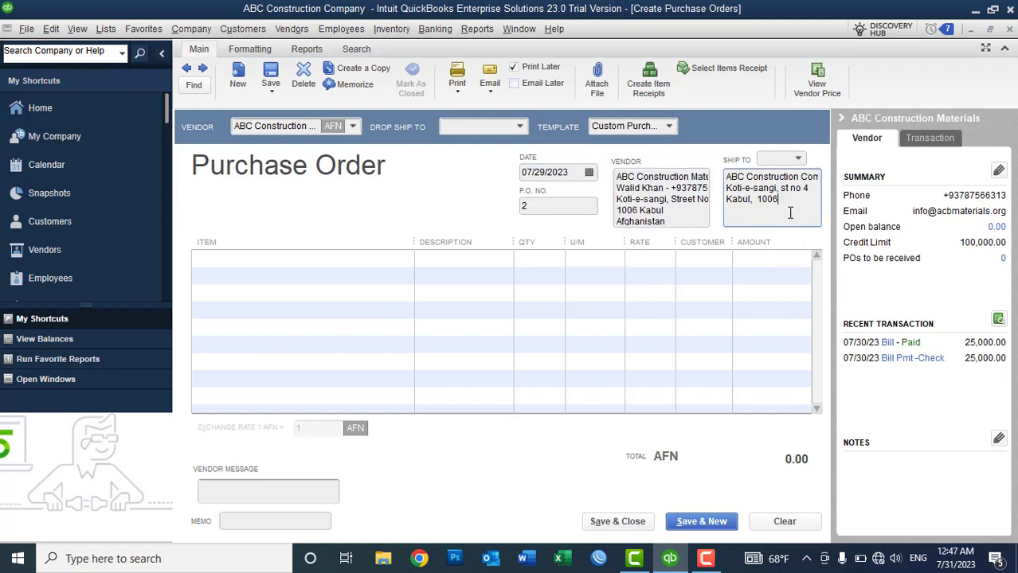
Add DELL Keyboard - 1513 and DELL Keyboard - 1520 as the two order lines.
click(335, 257)
click(405, 259)
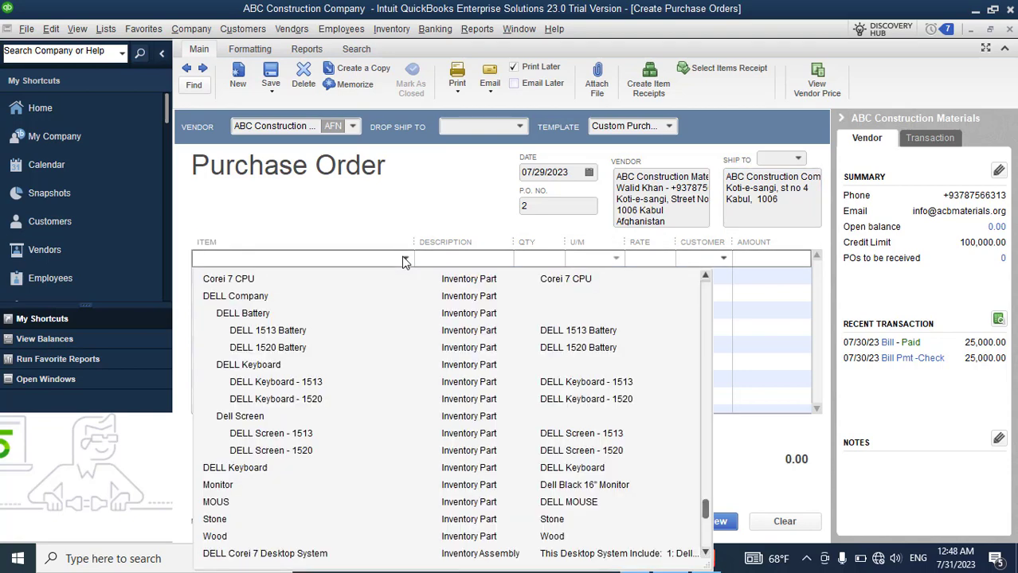
click(293, 387)
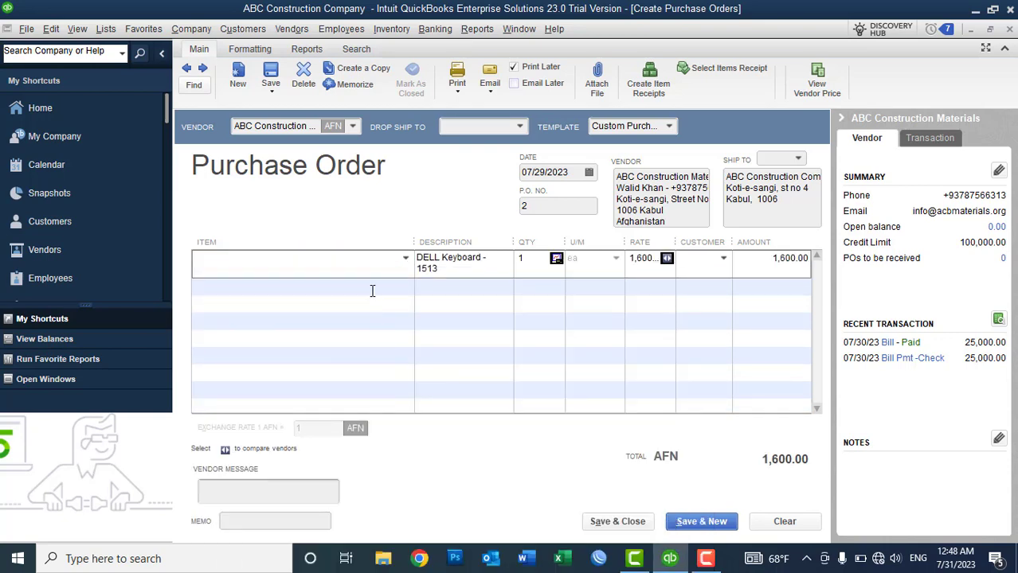
click(372, 288)
click(405, 287)
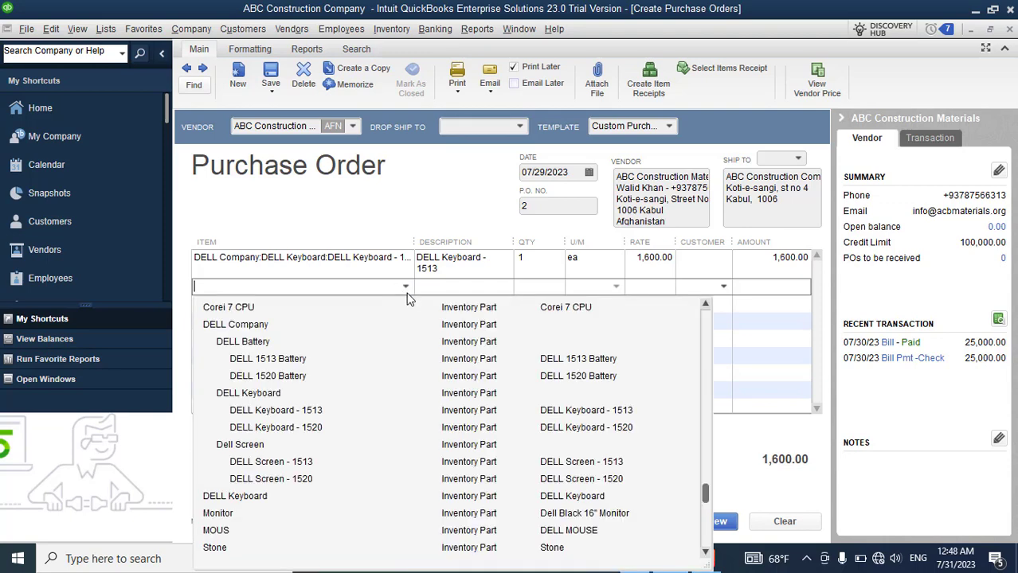
click(313, 428)
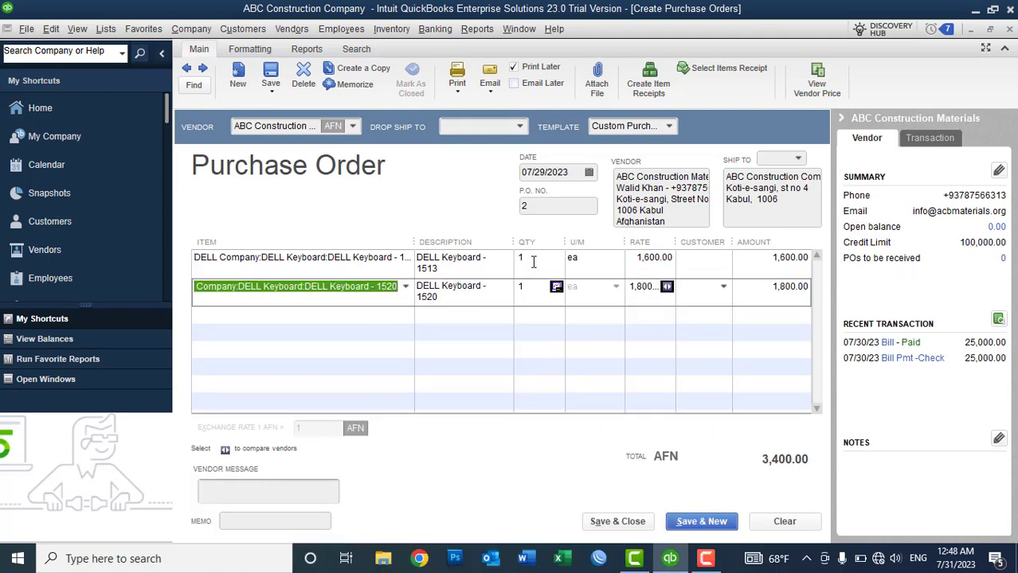
Set both keyboard lines to quantity 20, totalling 68,000 AFN.
click(534, 262)
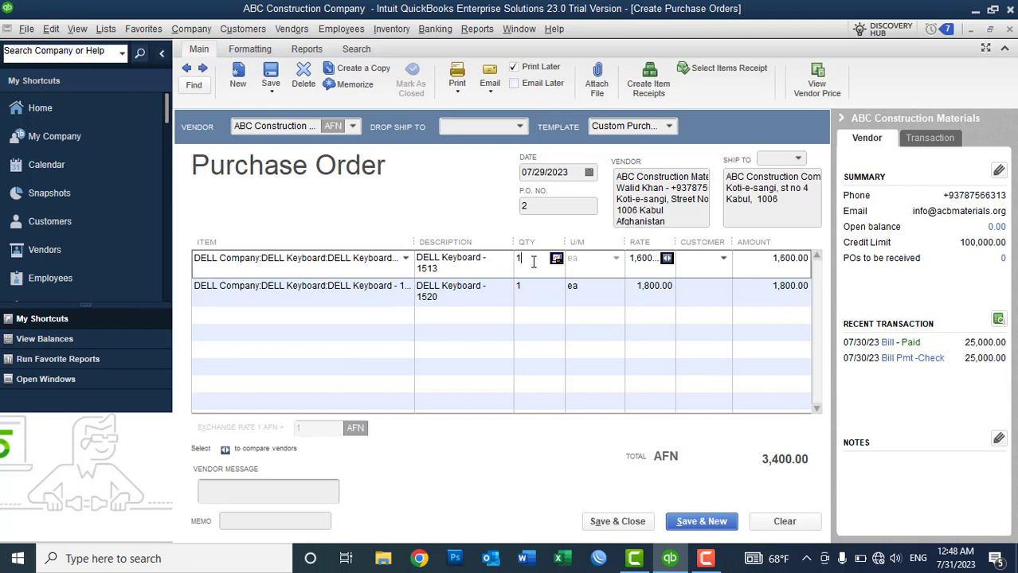
key(BackSpace)
text(20)
key(Down)
text(20)
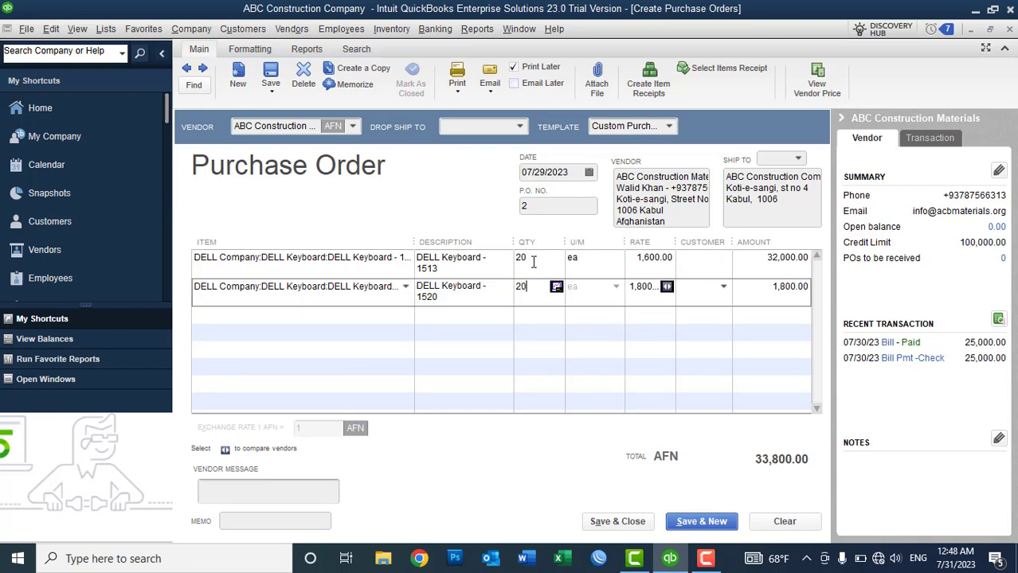
click(602, 263)
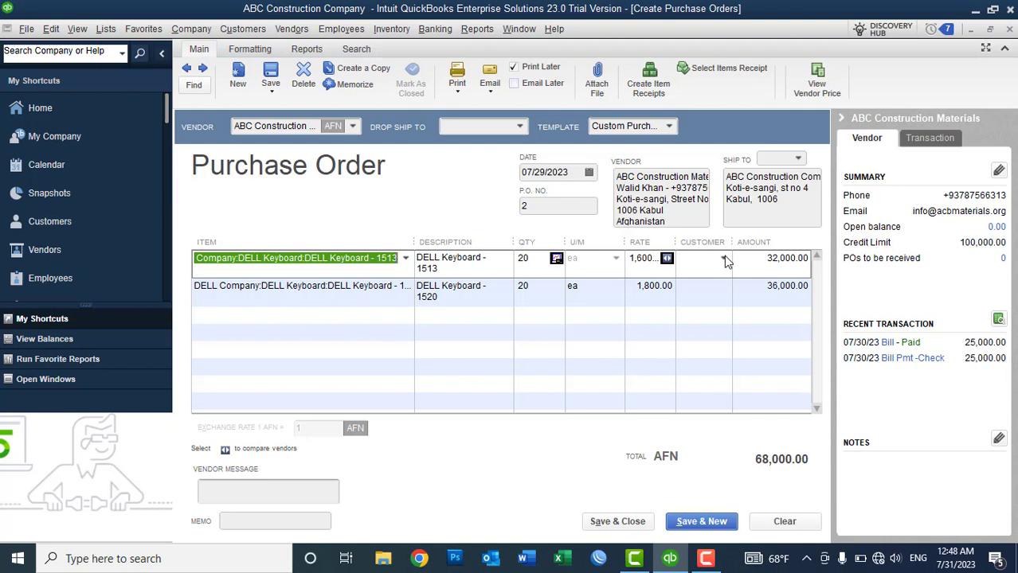
click(724, 256)
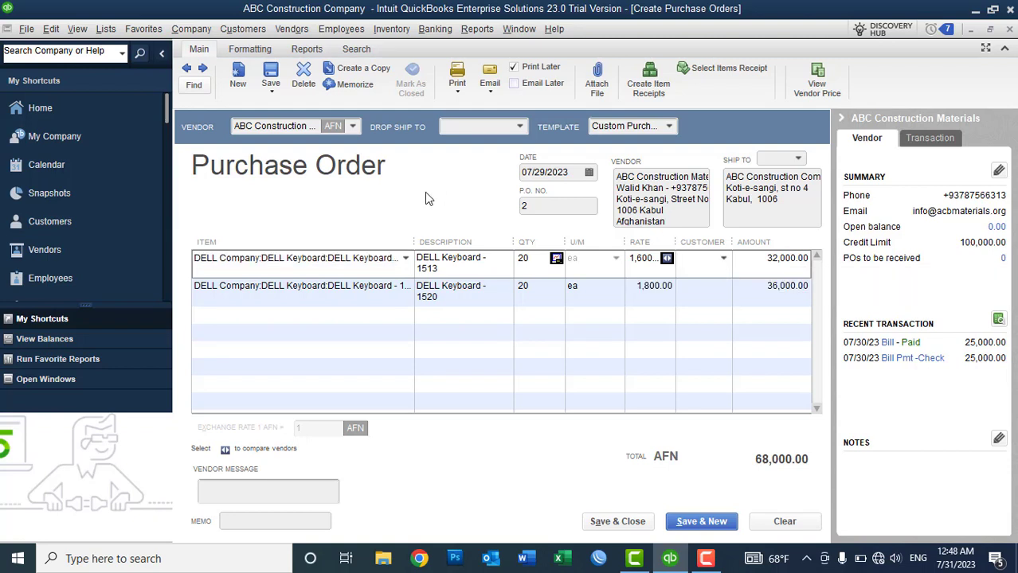
click(445, 316)
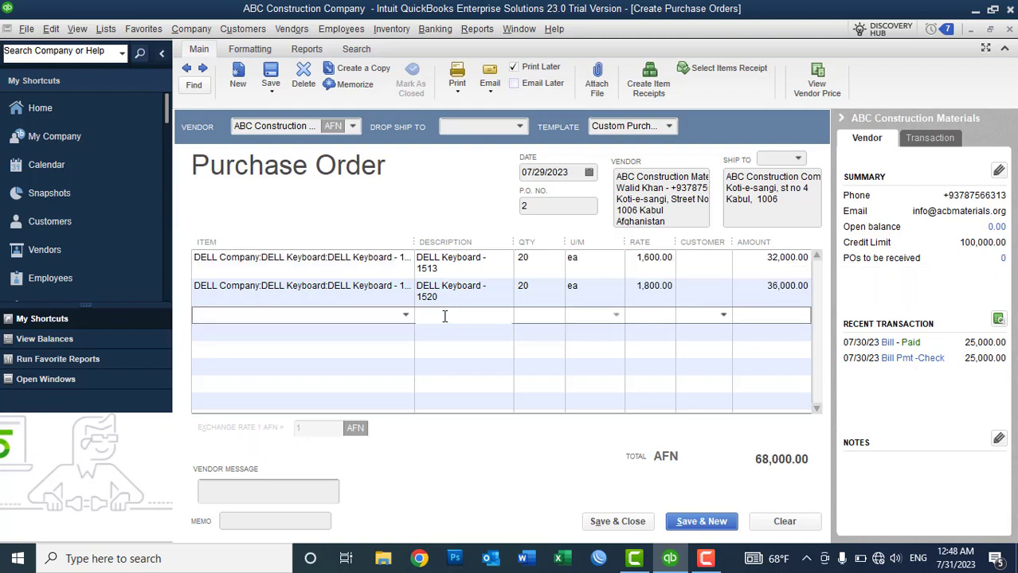
Save and close purchase order 2 for ABC Construction Materials at 68,000 AFN.
click(437, 333)
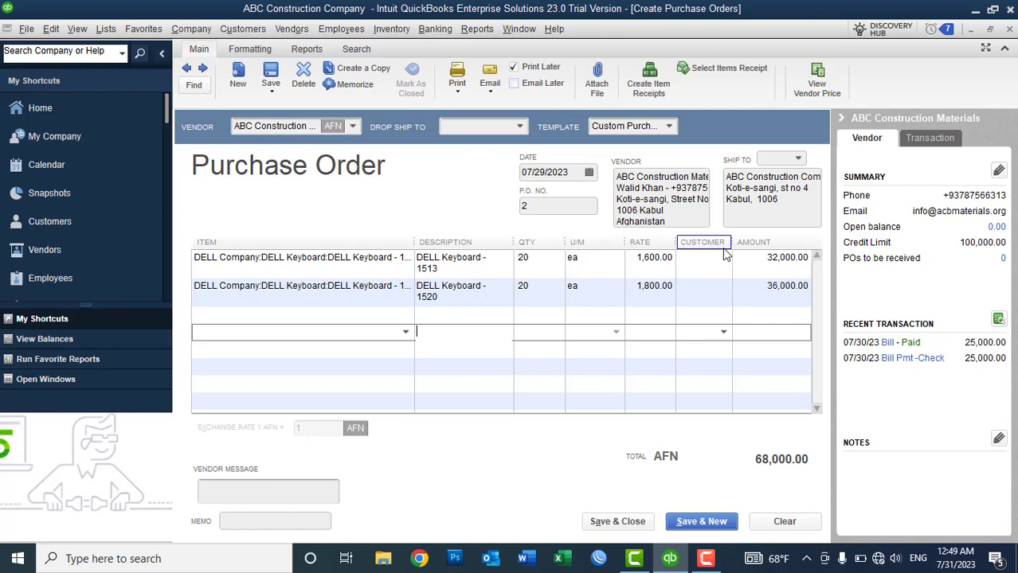
click(607, 522)
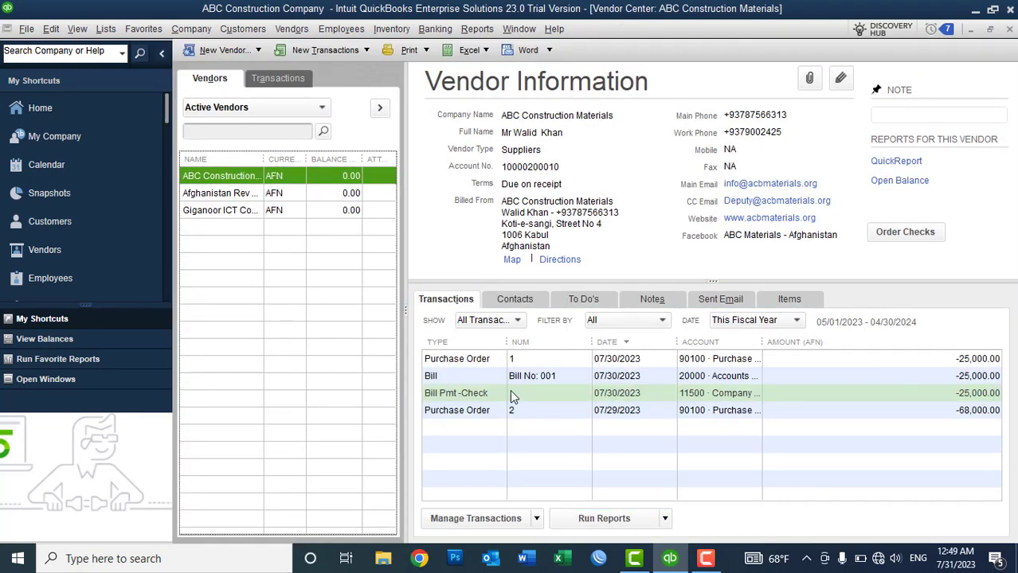
Select Purchase Order 2 in the vendor's transactions, then begin a new item receipt.
click(493, 414)
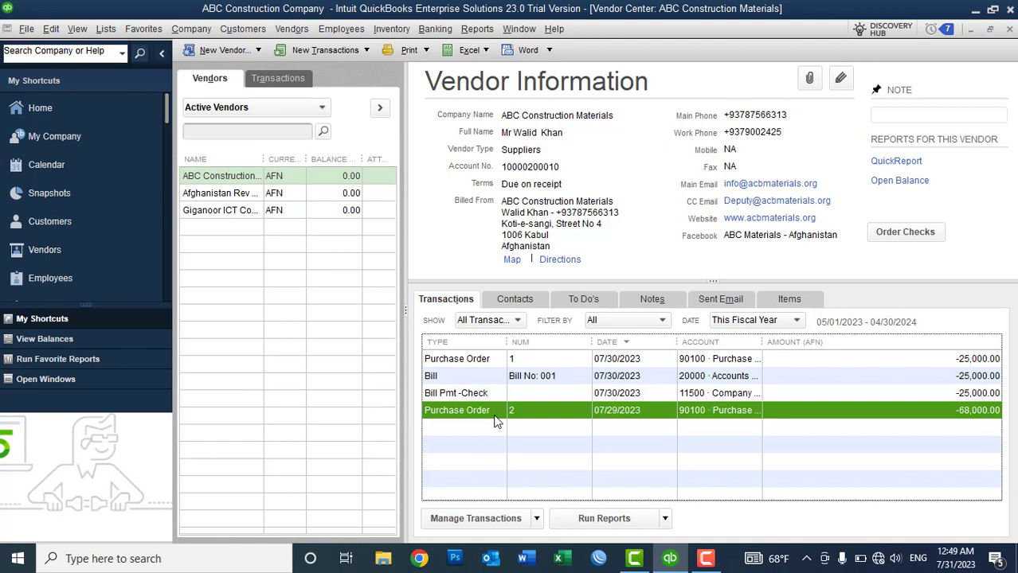
click(328, 51)
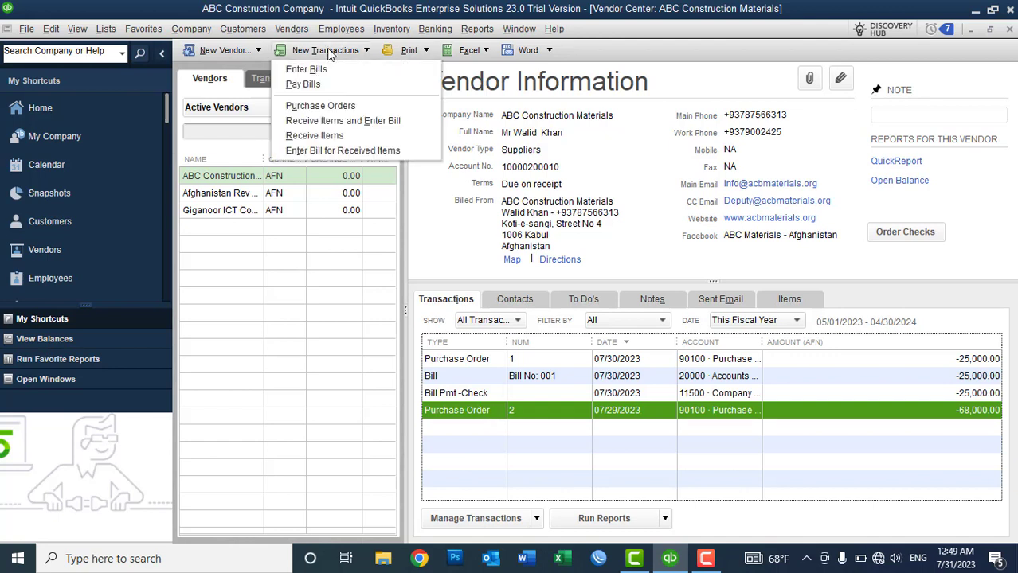
click(329, 51)
click(295, 32)
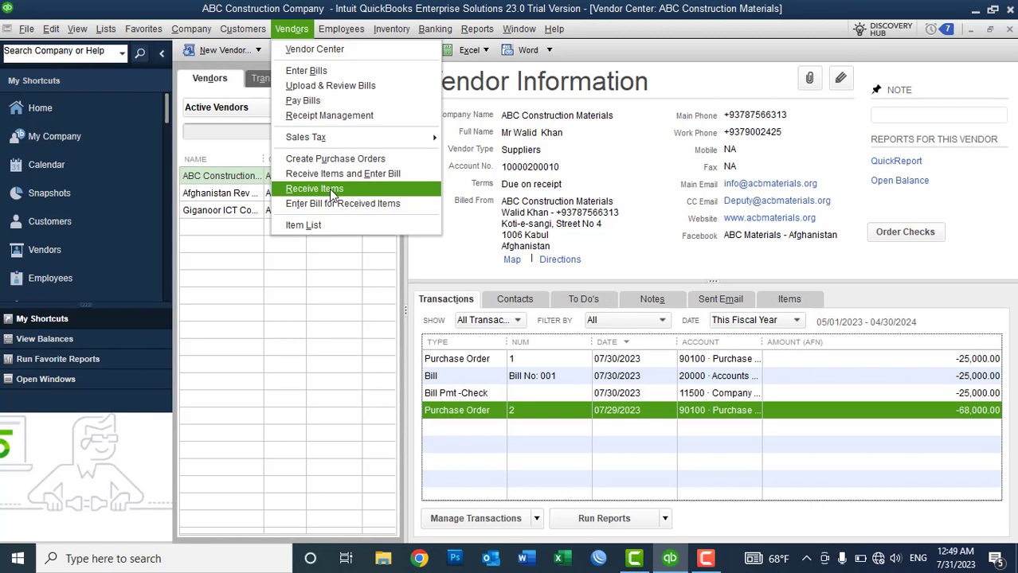
click(329, 189)
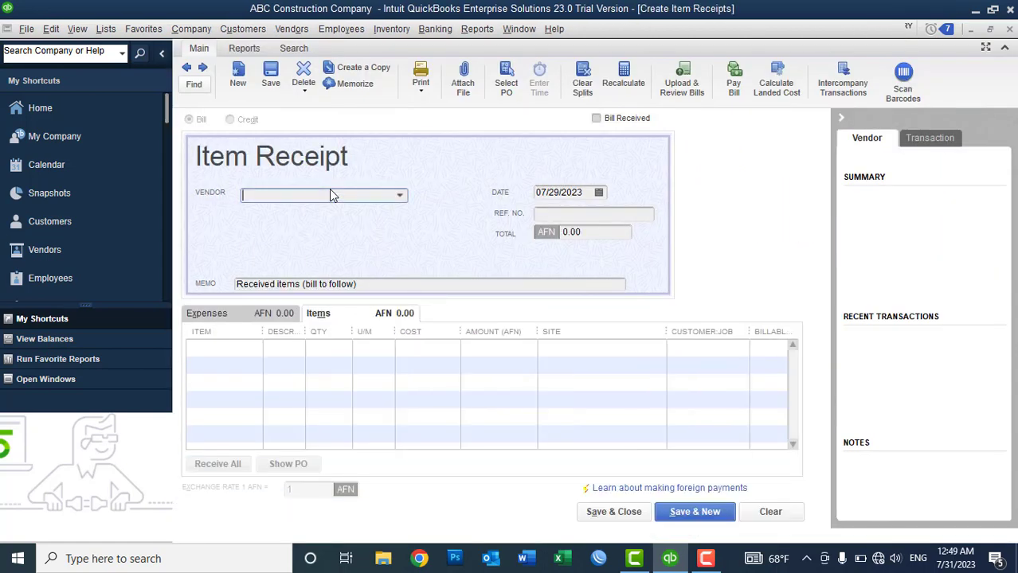
Choose ABC Construction Materials and pull in open PO 2's two DELL lines (AFN 68,000.00).
click(401, 198)
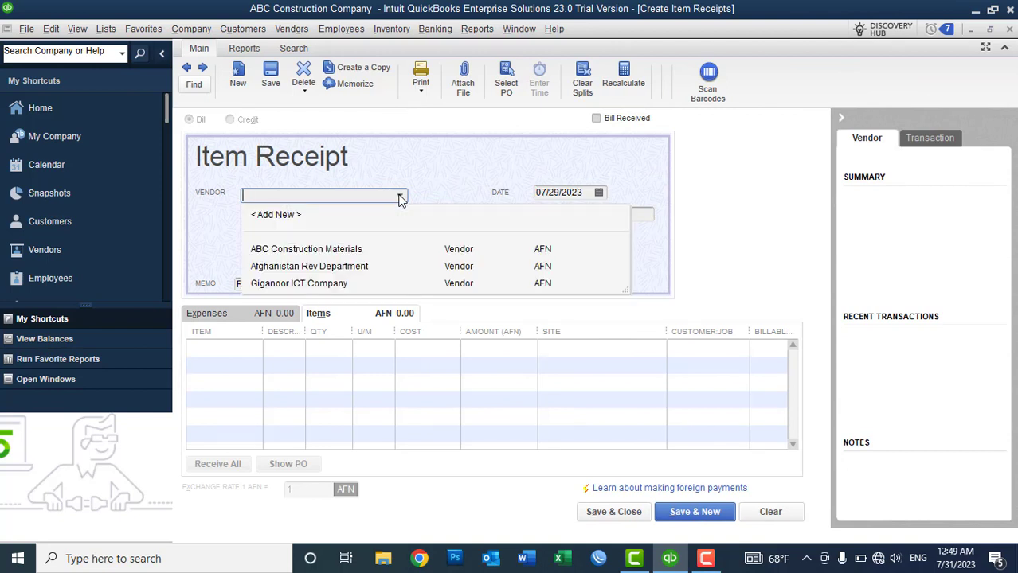
click(324, 251)
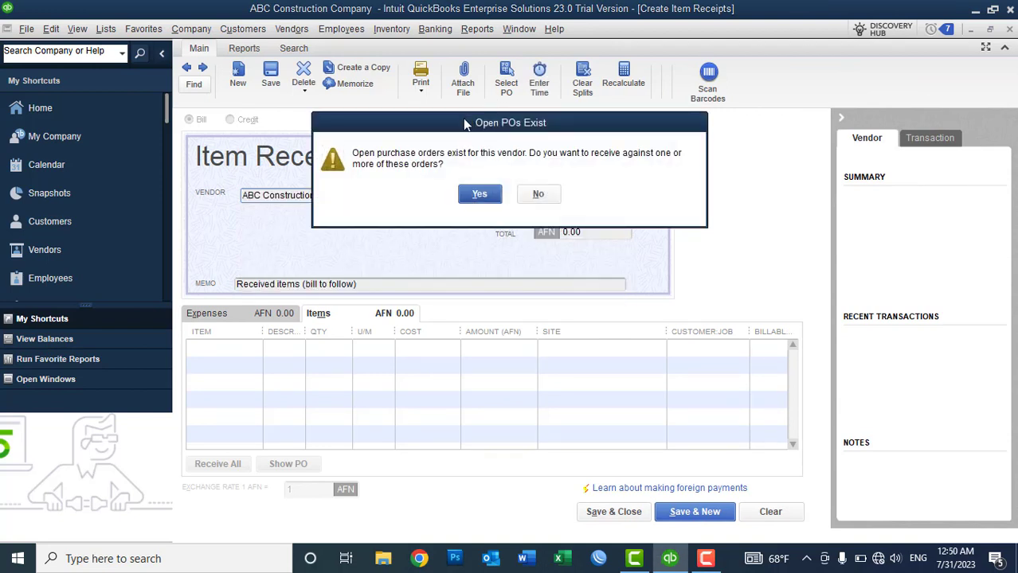
drag(465, 125, 765, 97)
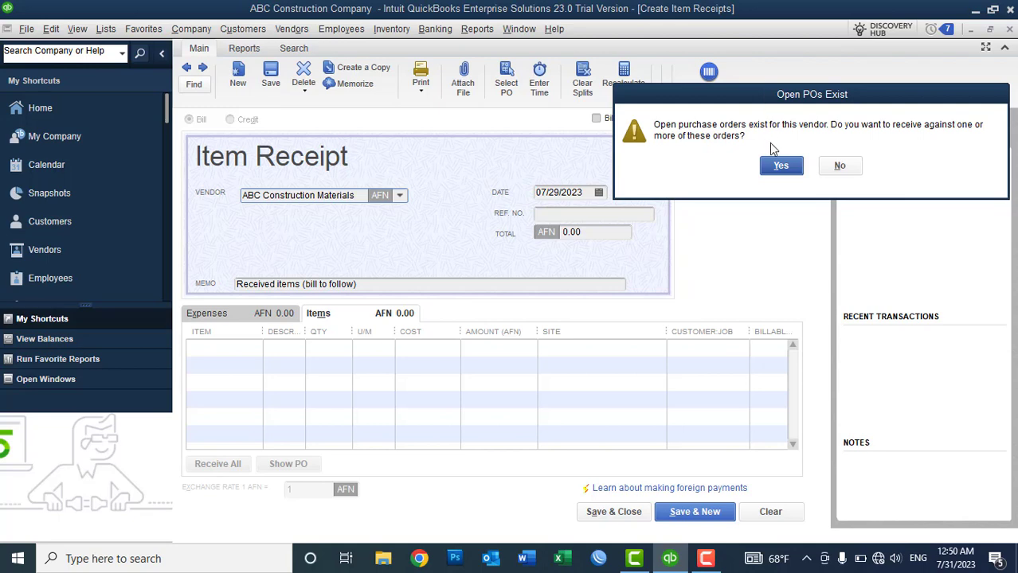
click(780, 166)
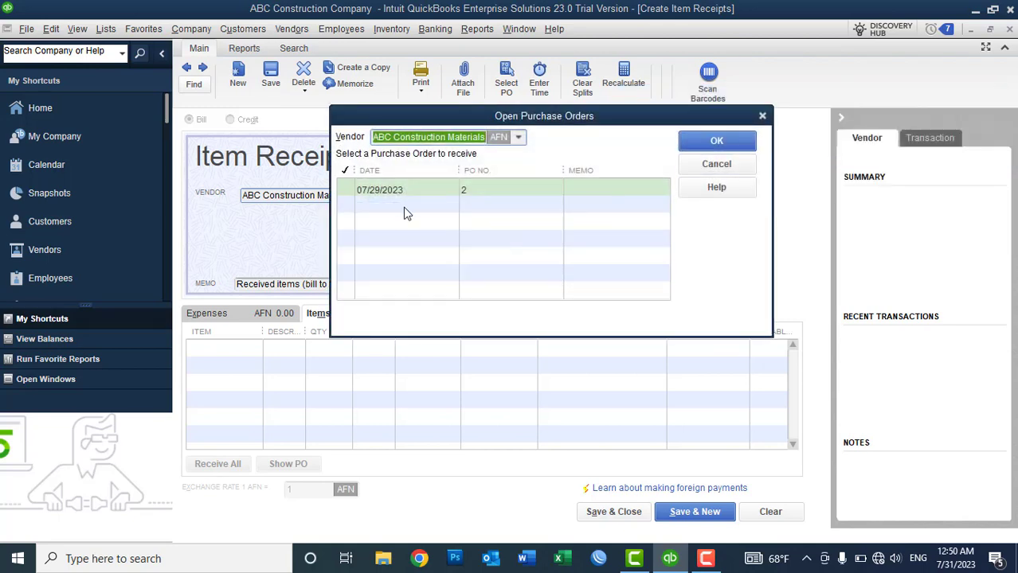
click(345, 189)
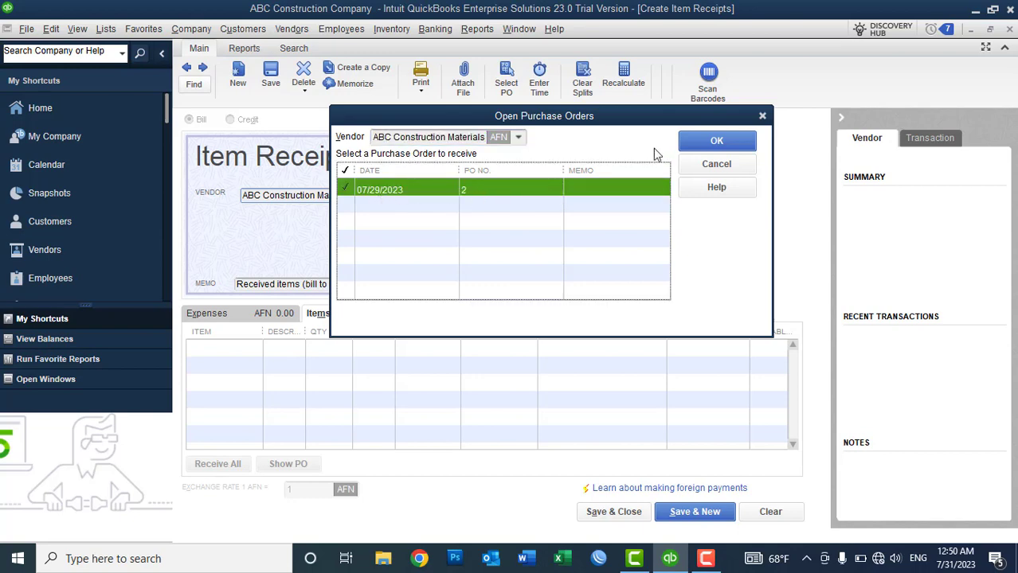
click(696, 142)
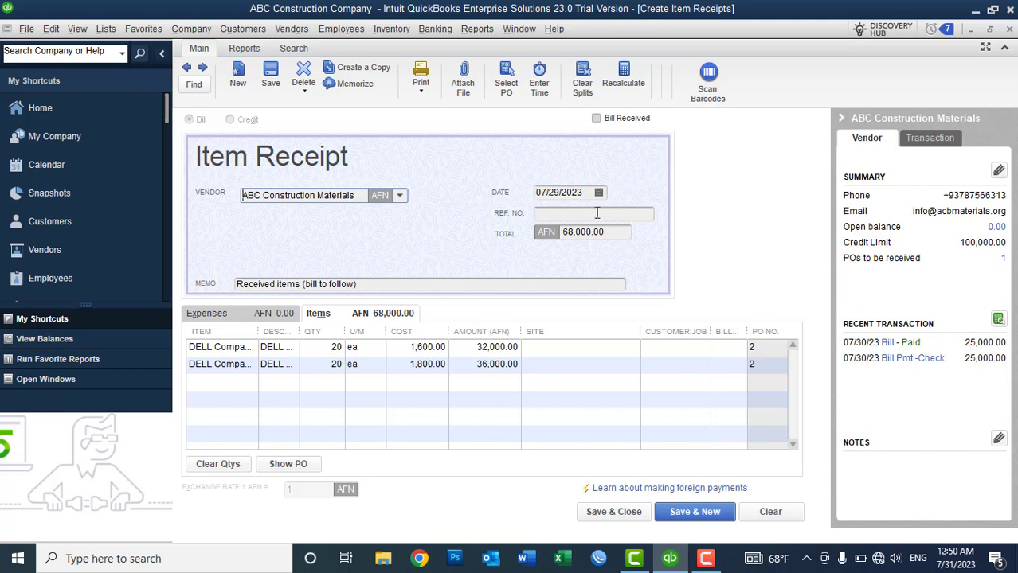
Enter reference number PO.NO-2 and widen the description column on the item receipt.
click(570, 215)
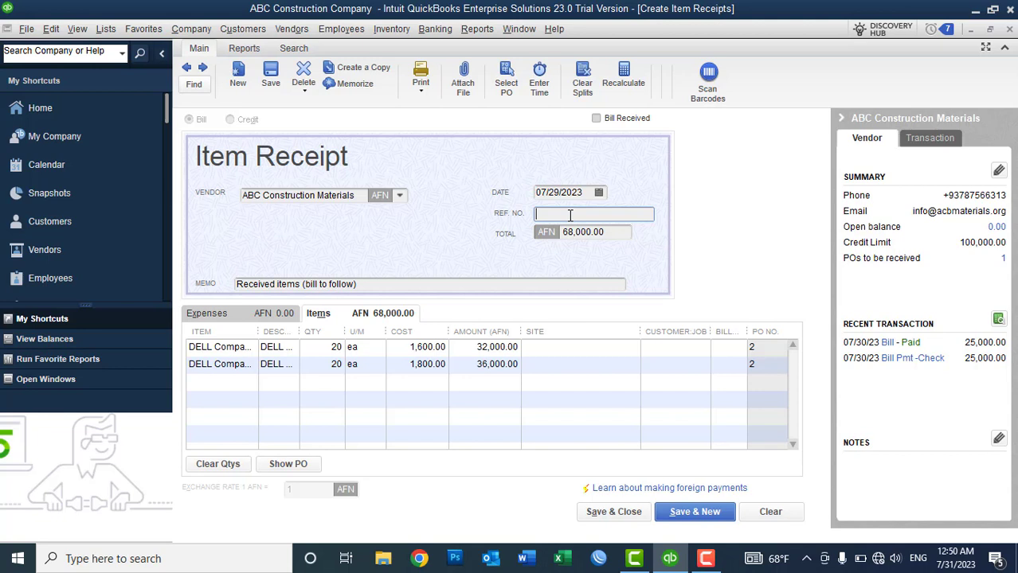
text(P)
text(O.NO)
text(-20)
text(2)
key(BackSpace)
key(BackSpace)
key(BackSpace)
text(2)
click(610, 232)
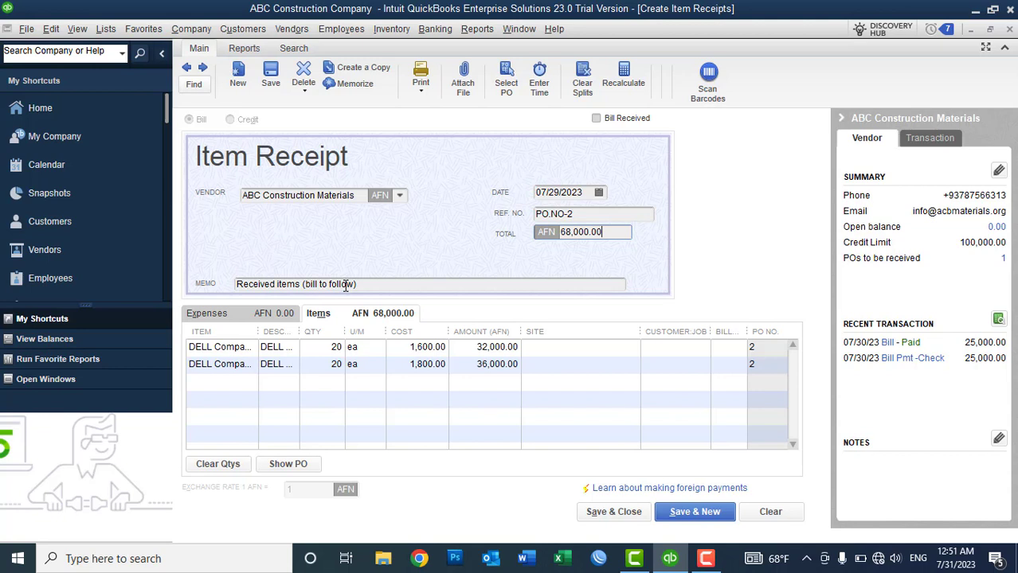
mouse_move(259, 332)
mouse_down()
mouse_move(291, 344)
mouse_move(282, 334)
mouse_move(340, 335)
mouse_up()
click(348, 357)
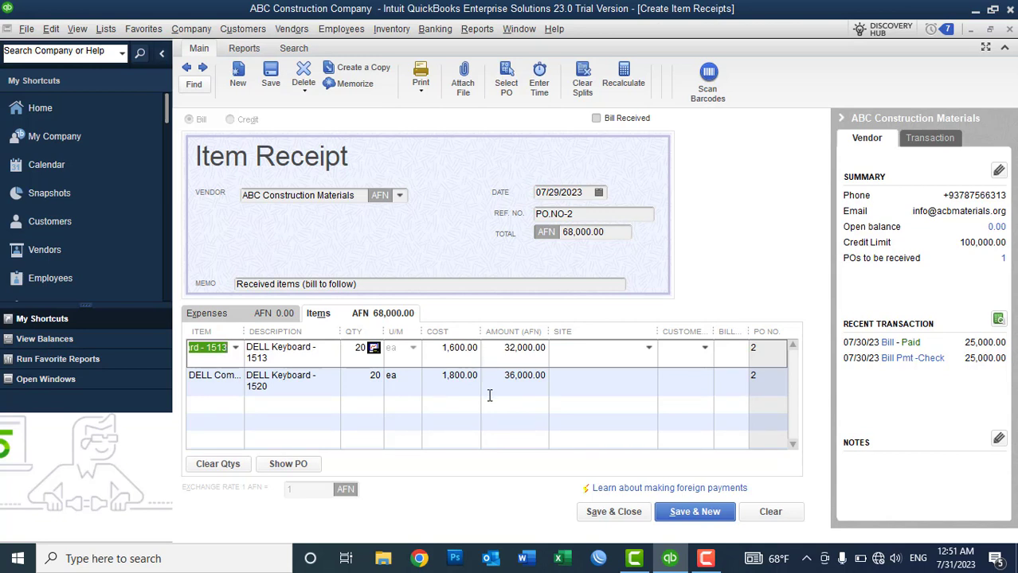
Put all lines on site 1- Kabul Site - Main Branch, then save receipt PO.NO-2.
click(649, 350)
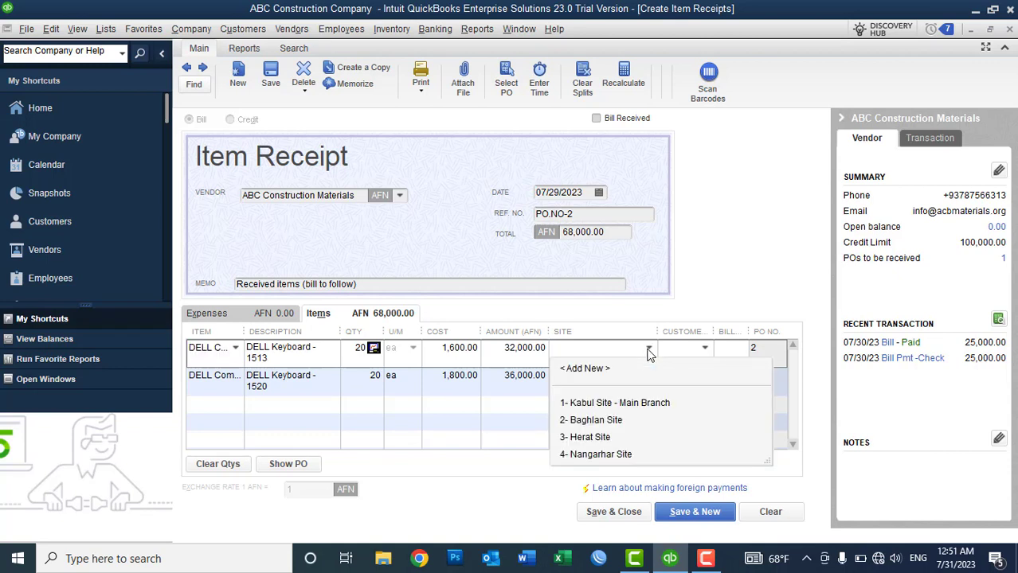
click(589, 404)
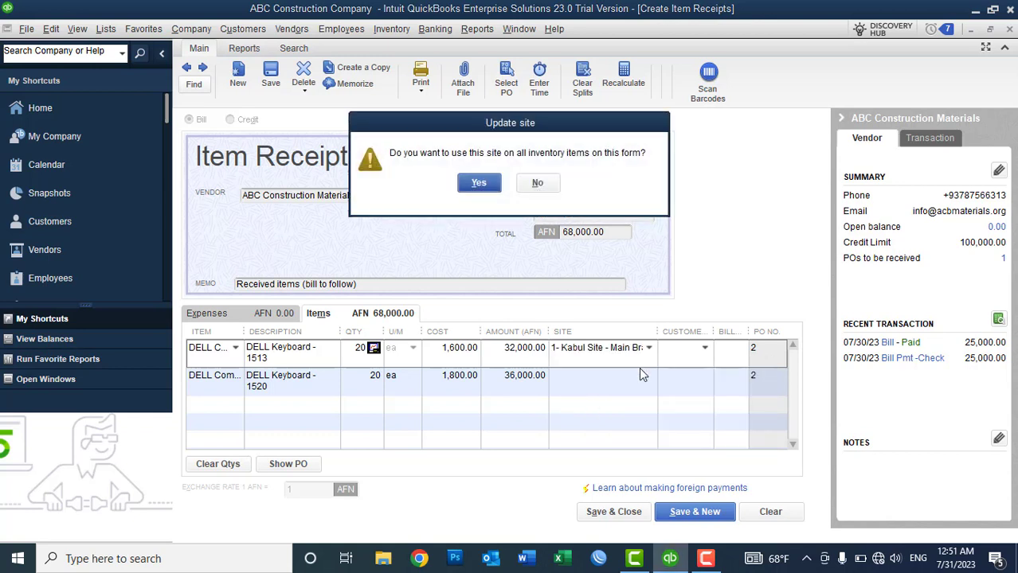
click(478, 183)
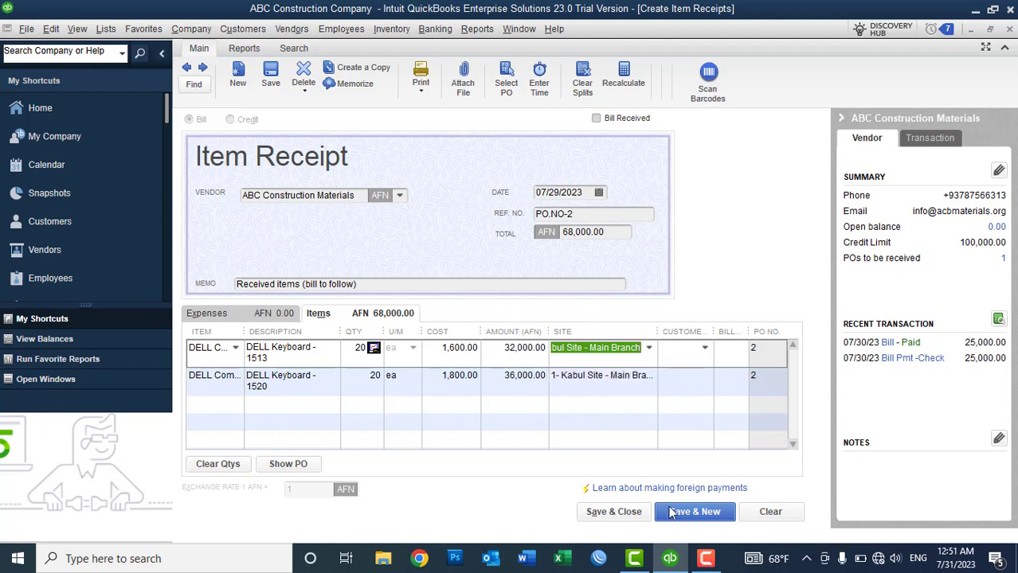
click(626, 517)
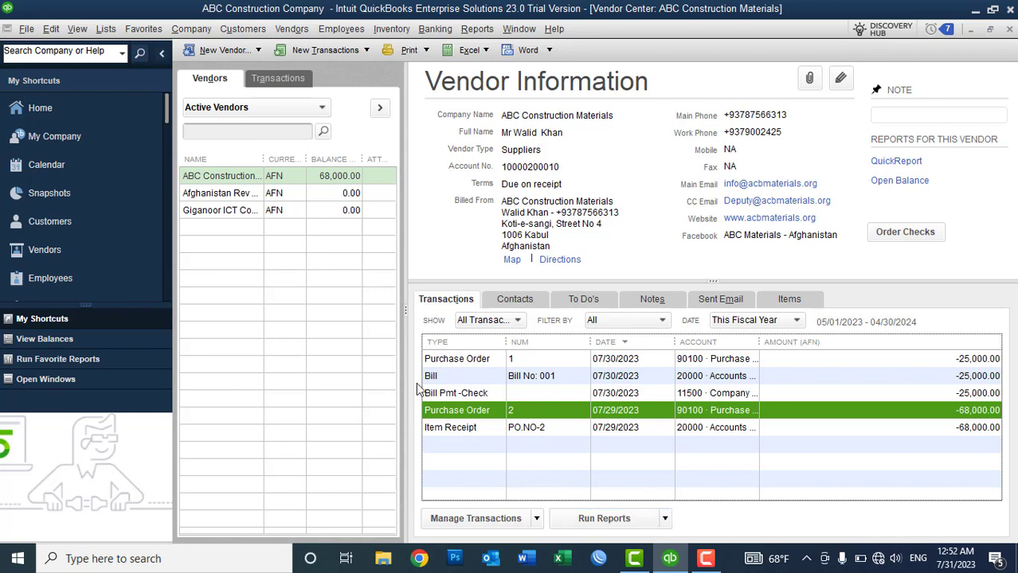
click(318, 176)
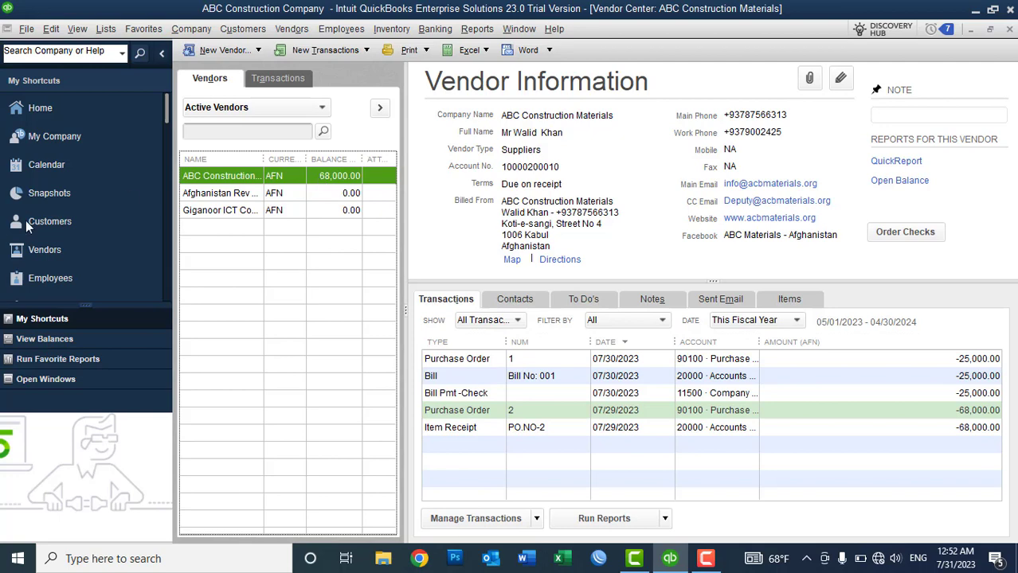
click(78, 195)
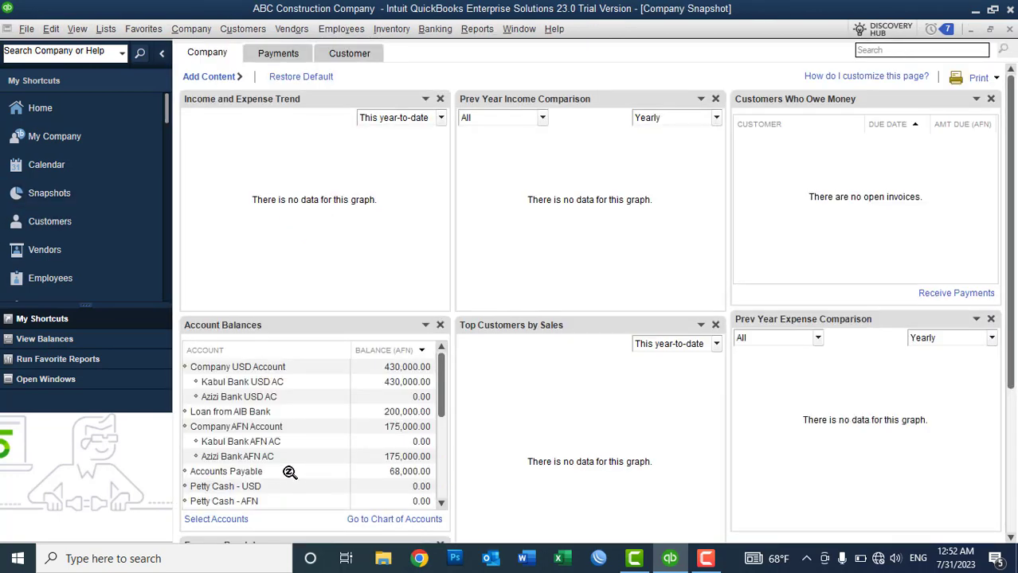
click(270, 474)
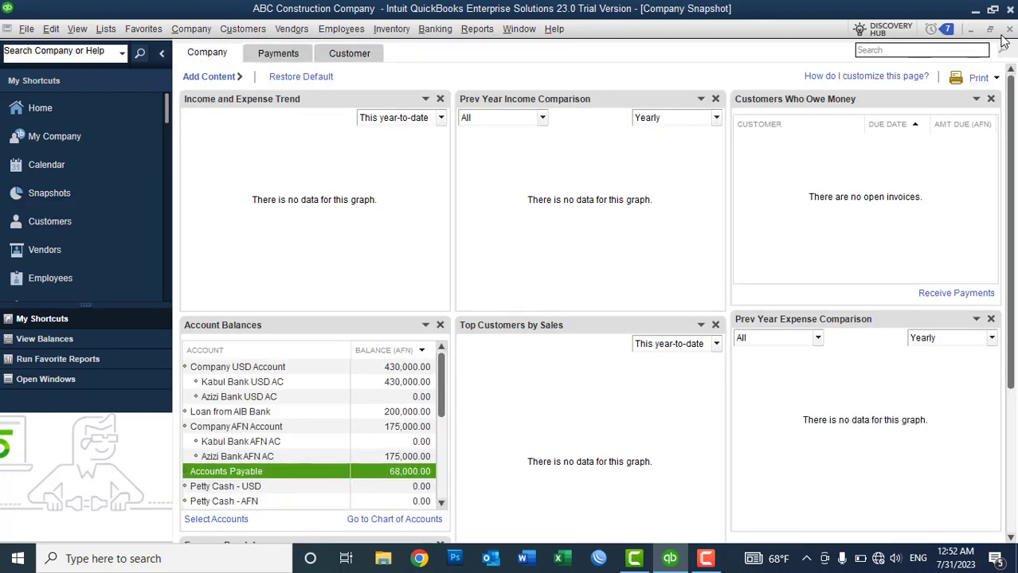
click(1008, 29)
click(476, 32)
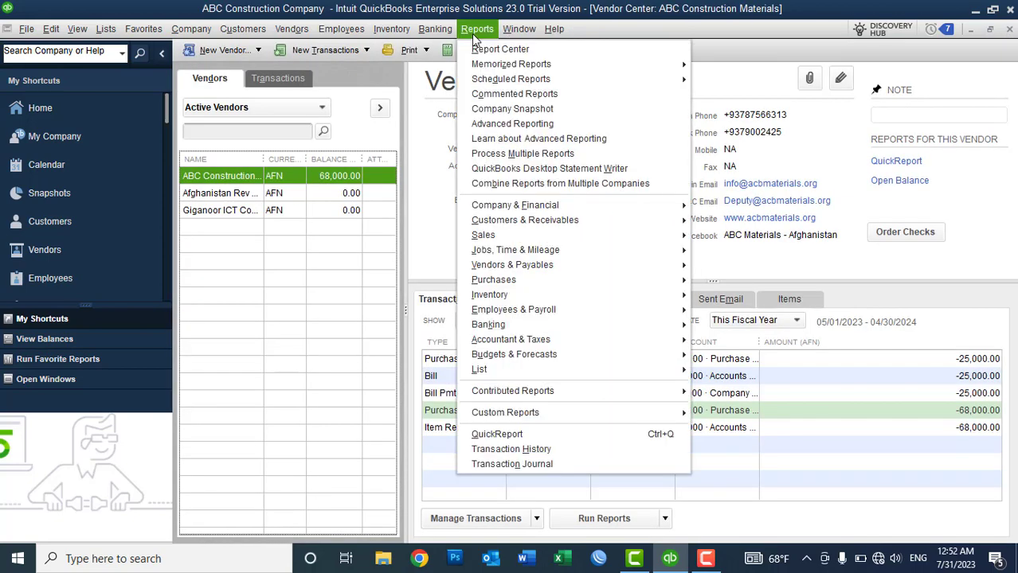
mouse_move(485, 207)
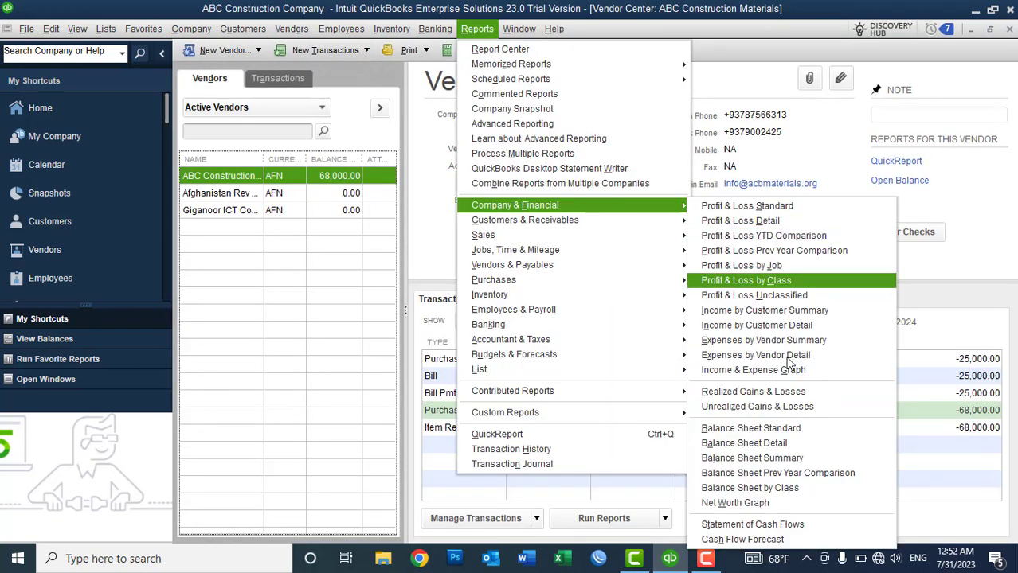
click(762, 428)
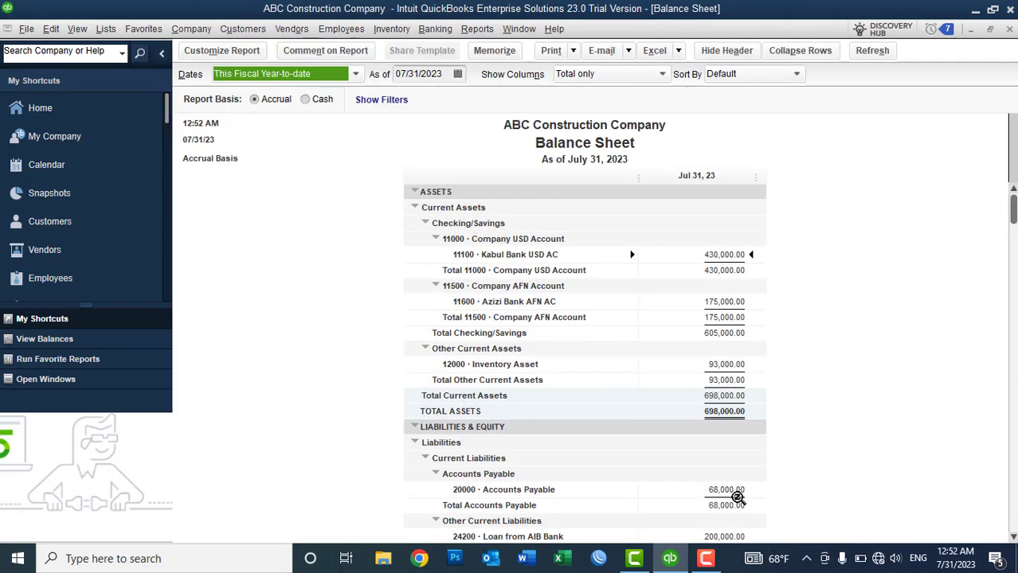
click(1009, 30)
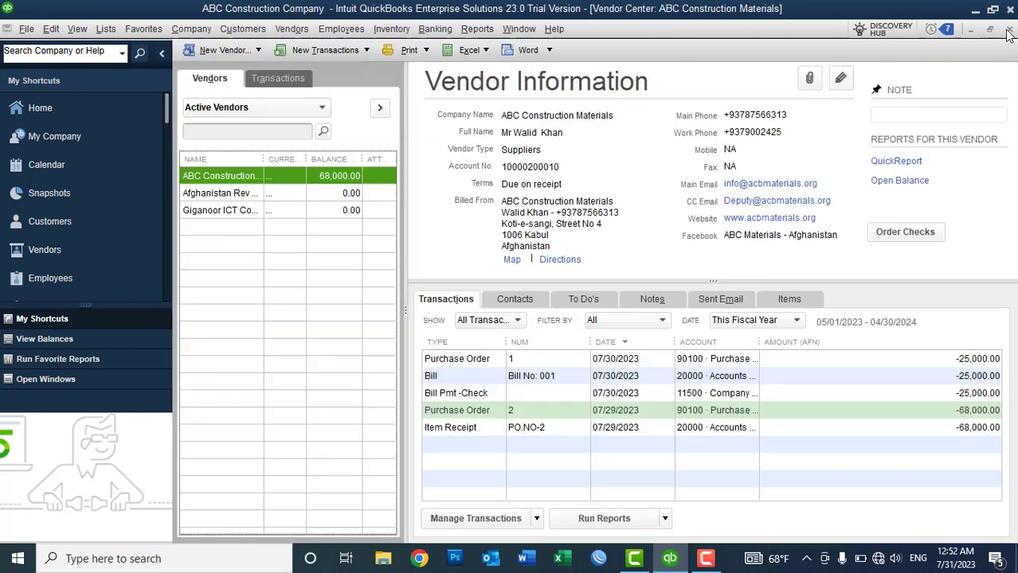
click(383, 30)
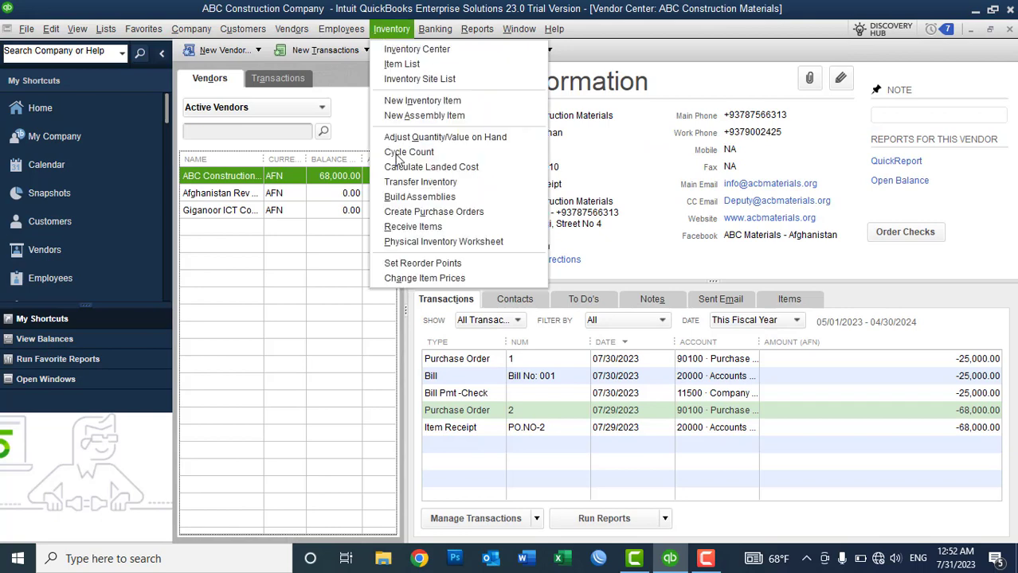
click(414, 246)
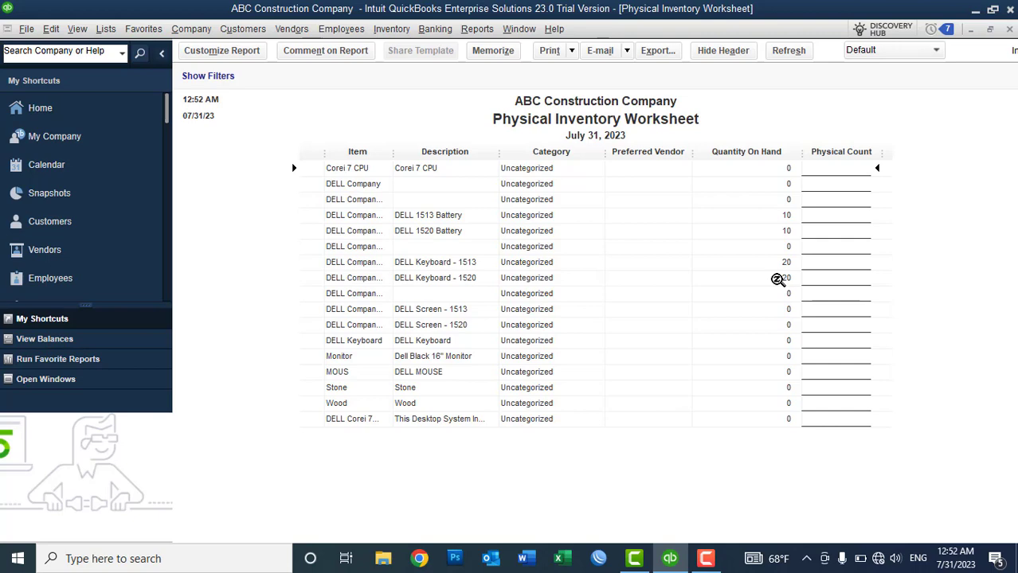
click(1010, 30)
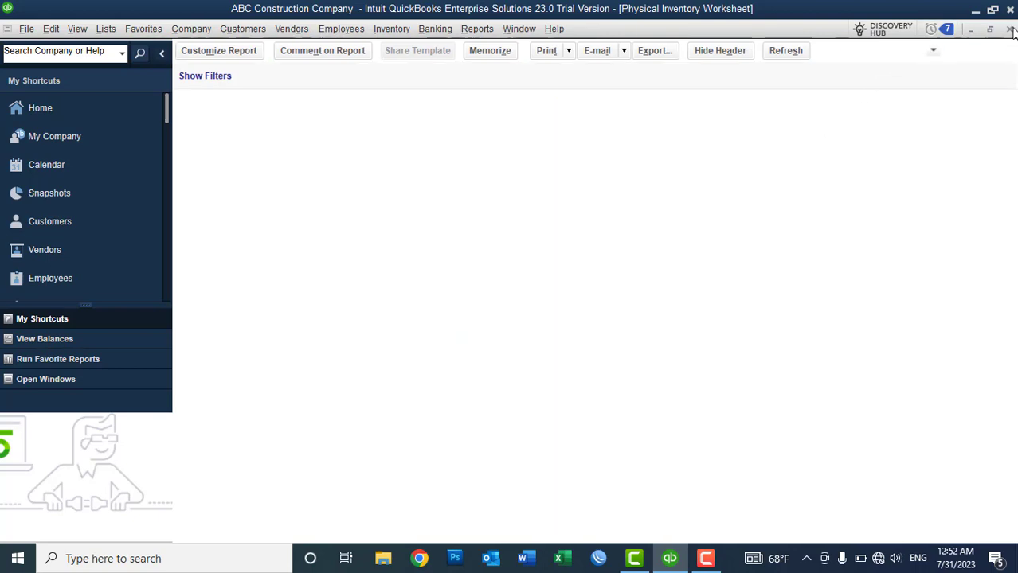
click(471, 32)
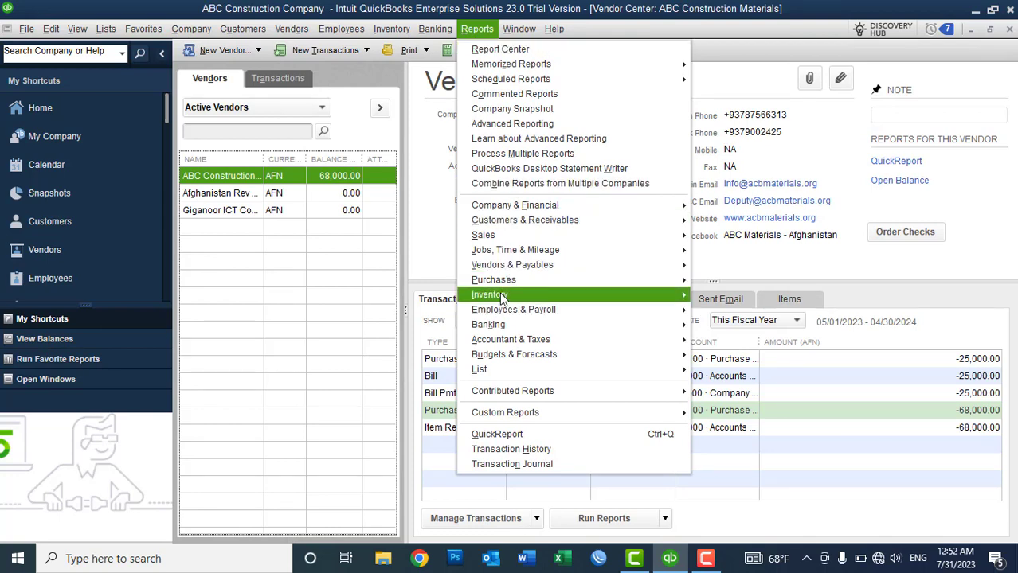
mouse_move(559, 295)
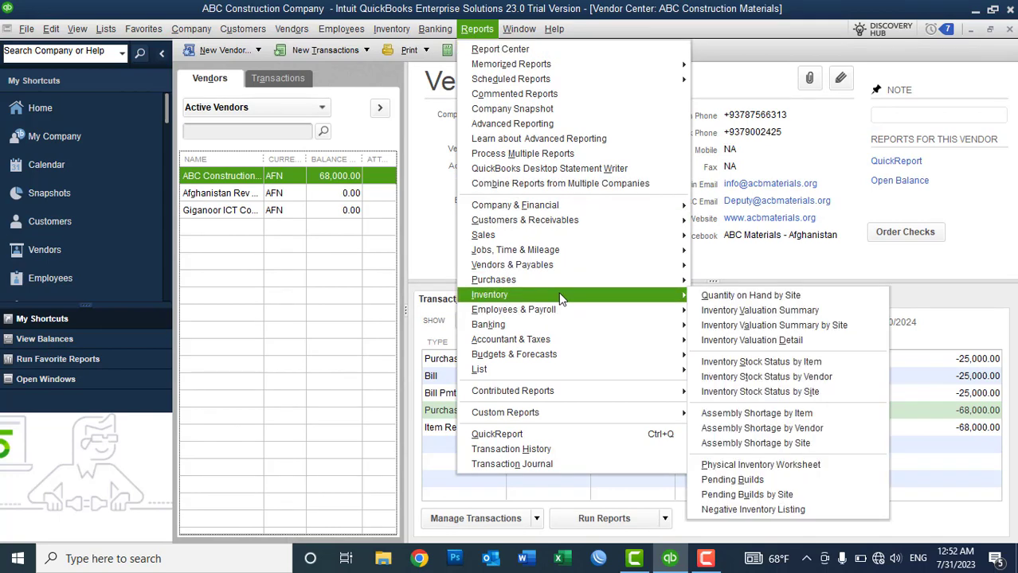
click(729, 298)
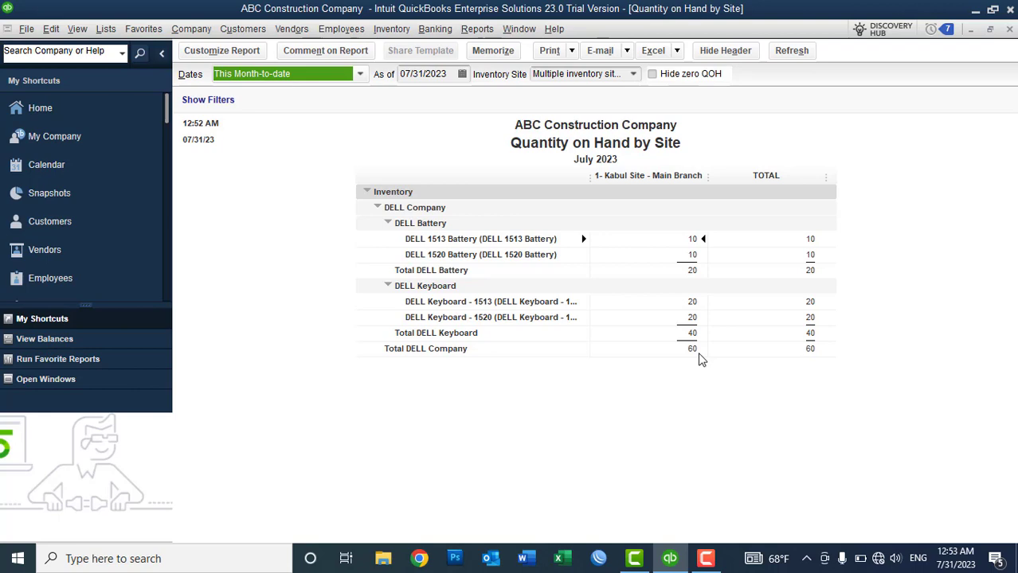
click(1009, 29)
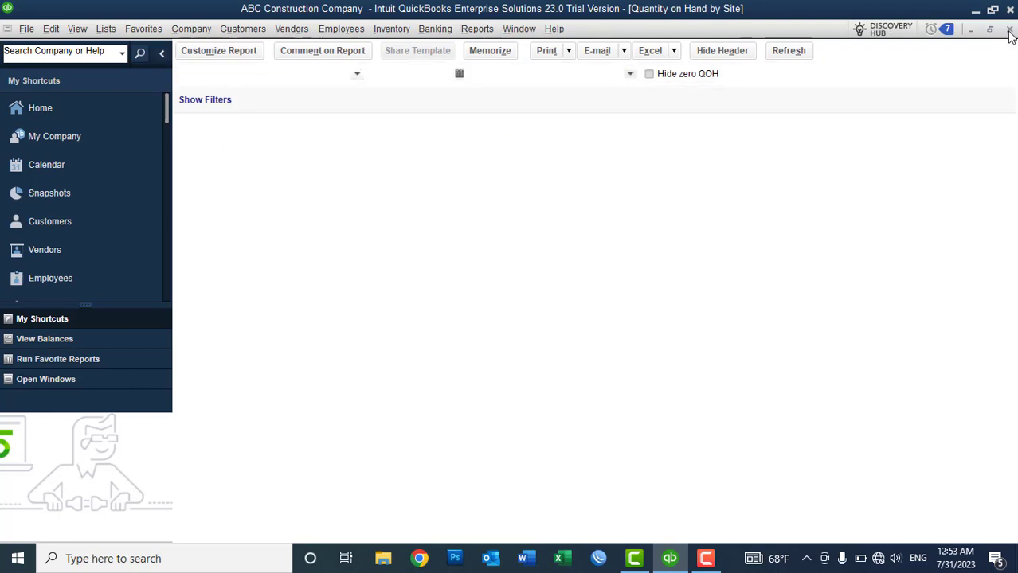
click(293, 29)
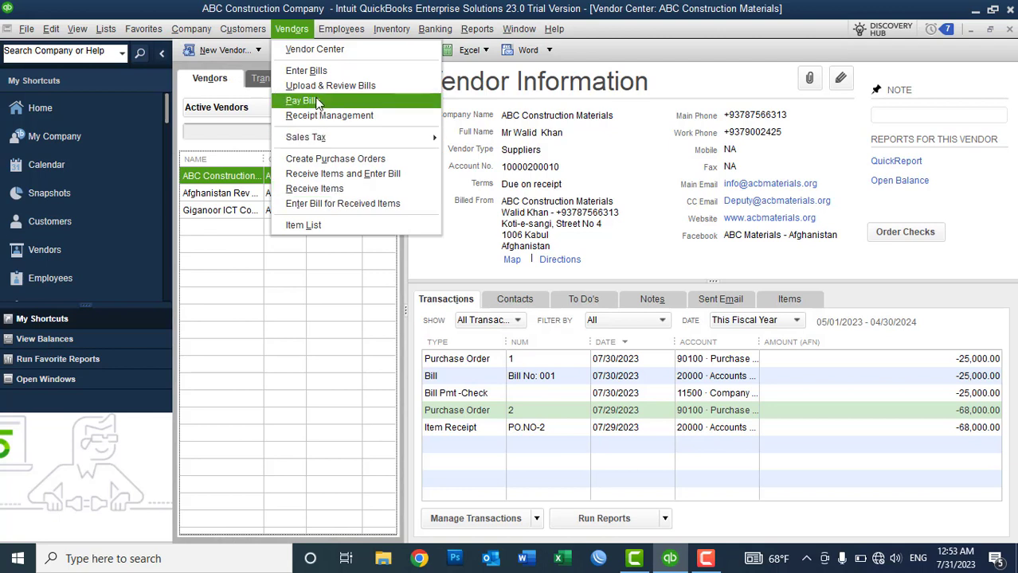
click(335, 205)
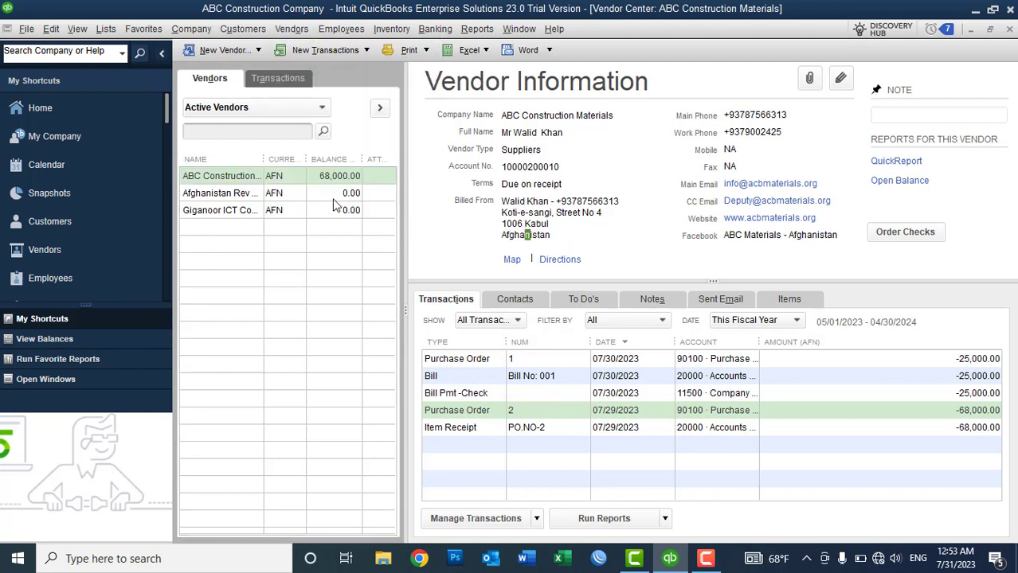
click(300, 31)
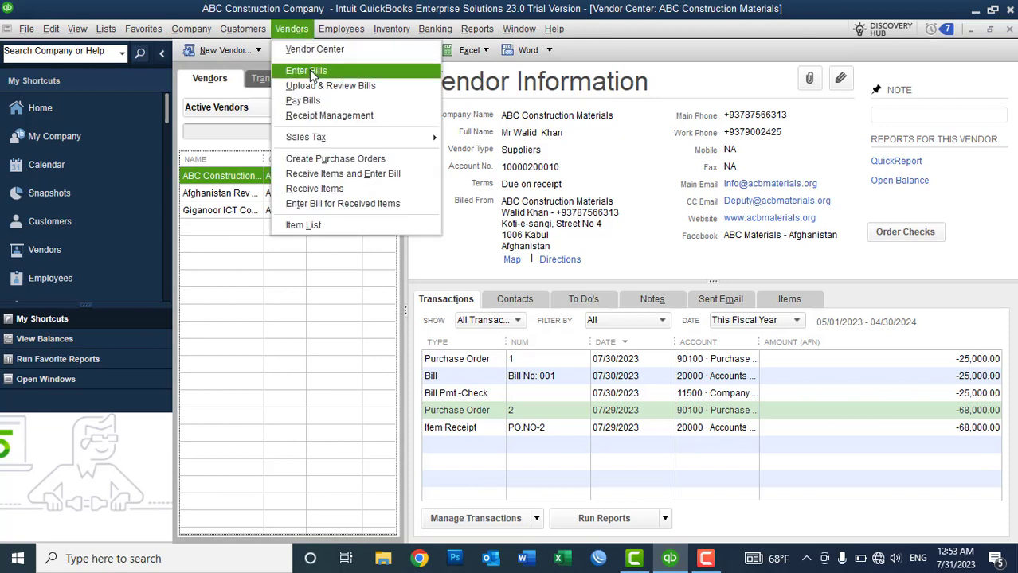
click(310, 100)
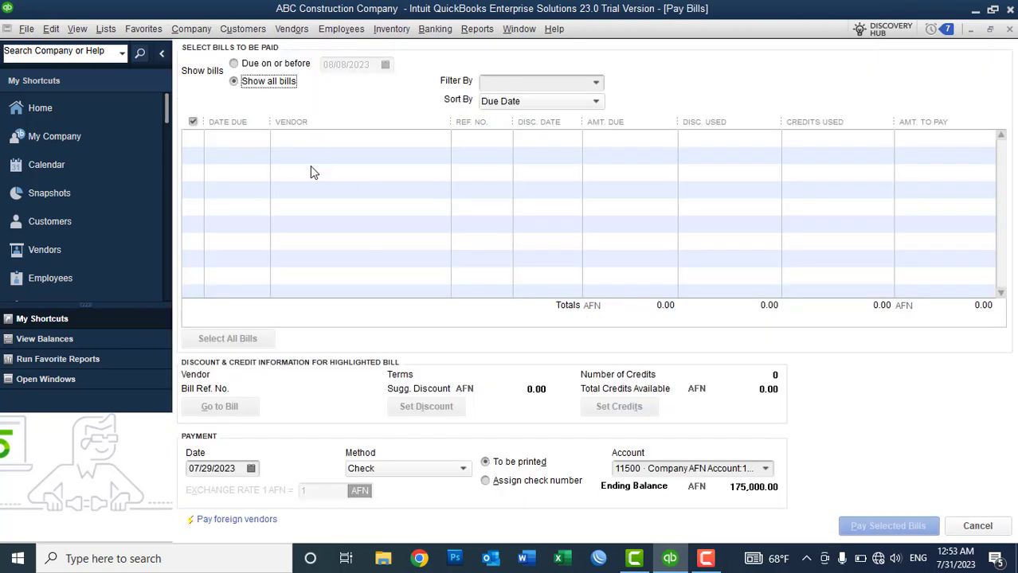
click(599, 83)
click(548, 136)
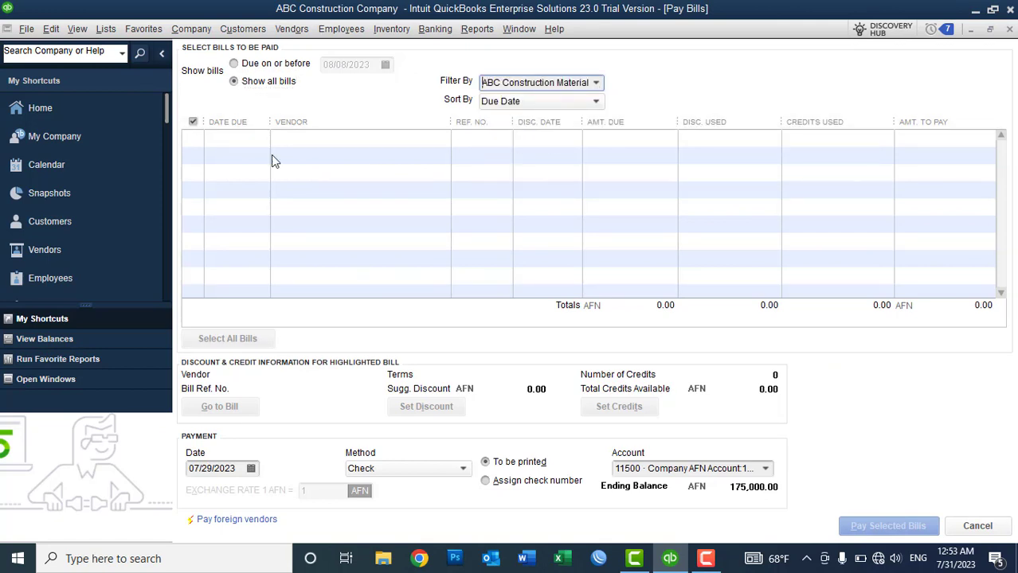
click(1008, 30)
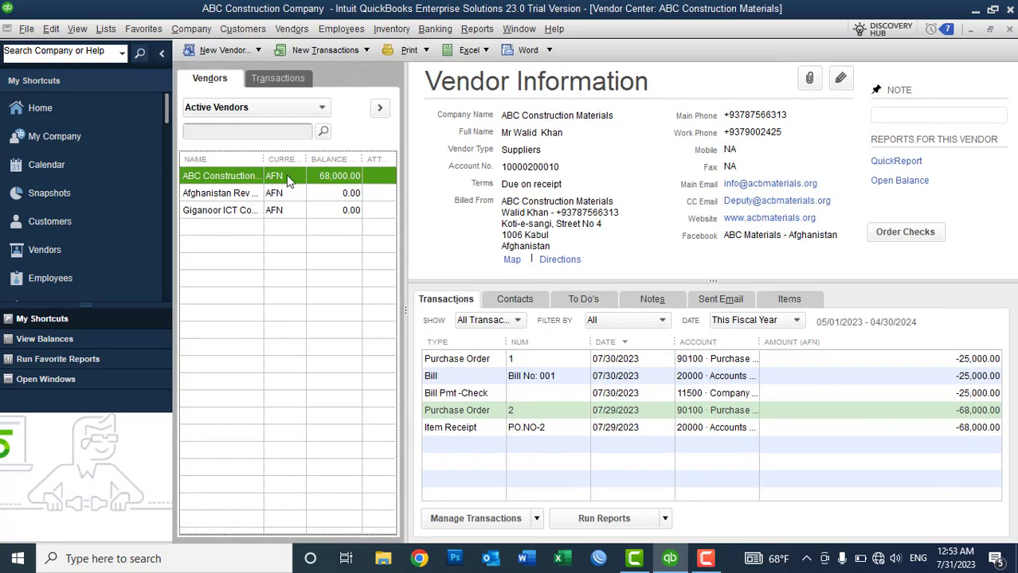
Widen the Name column in the Vendor Center list to show full vendor names.
drag(264, 159, 285, 160)
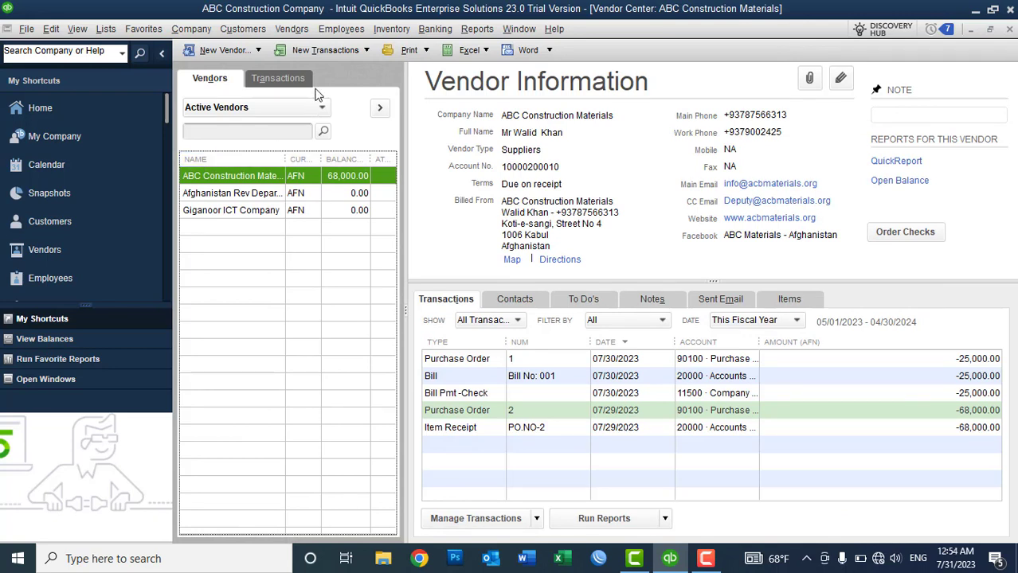
click(291, 28)
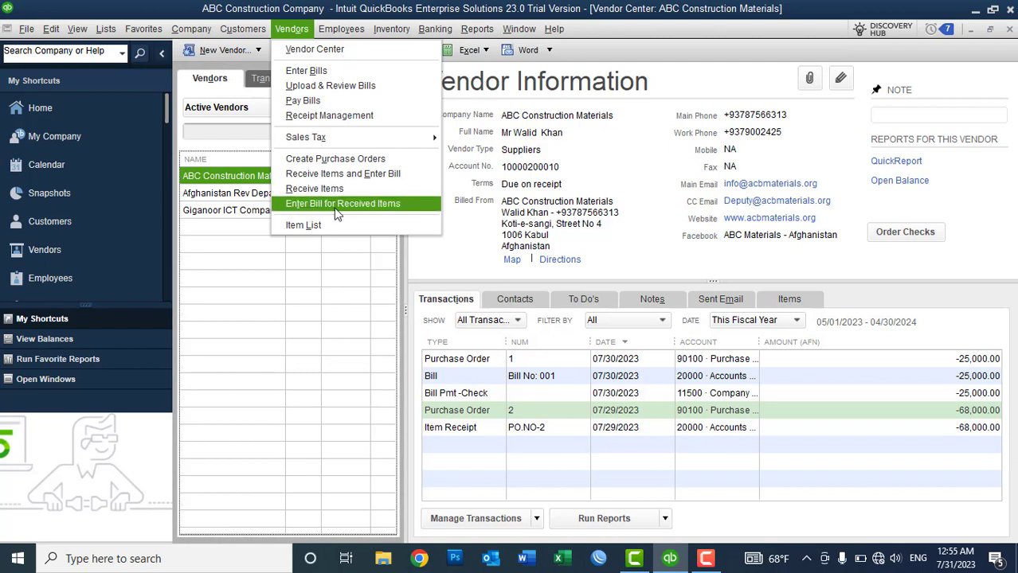
Turn ABC Construction Materials' item receipt PO.NO-2 into a bill for AFN 68,000.00.
click(335, 209)
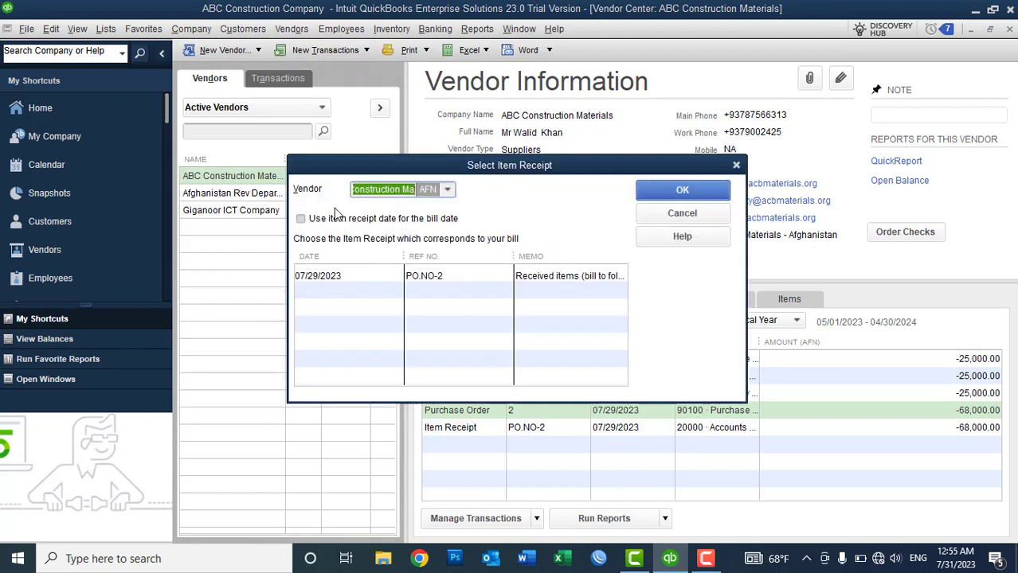
click(448, 189)
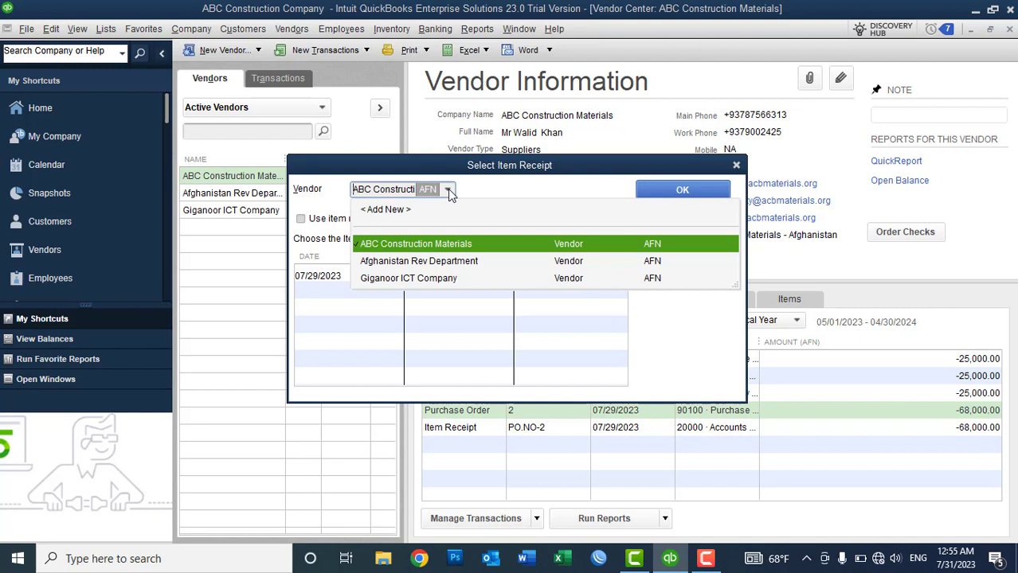
click(424, 246)
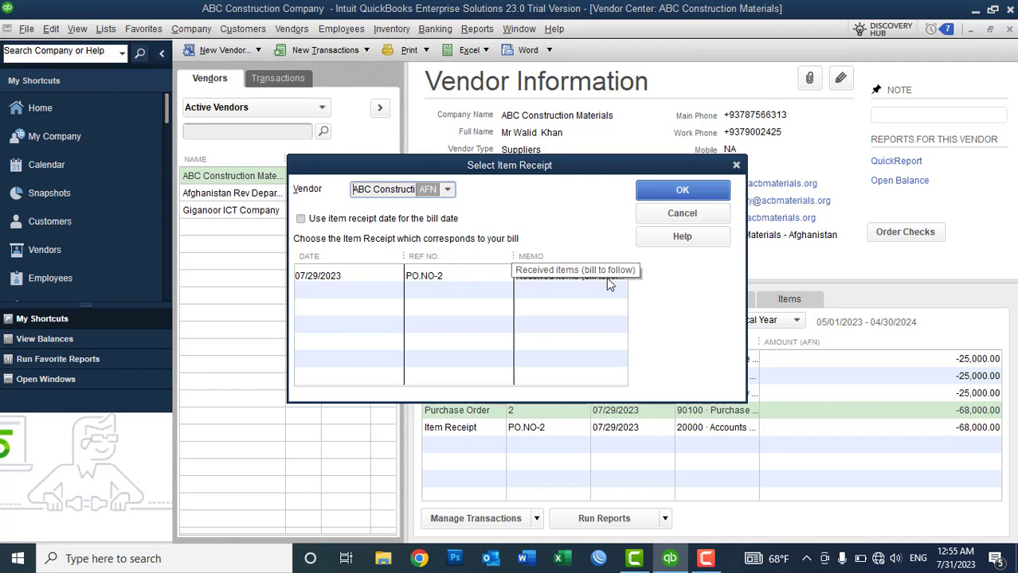
click(483, 276)
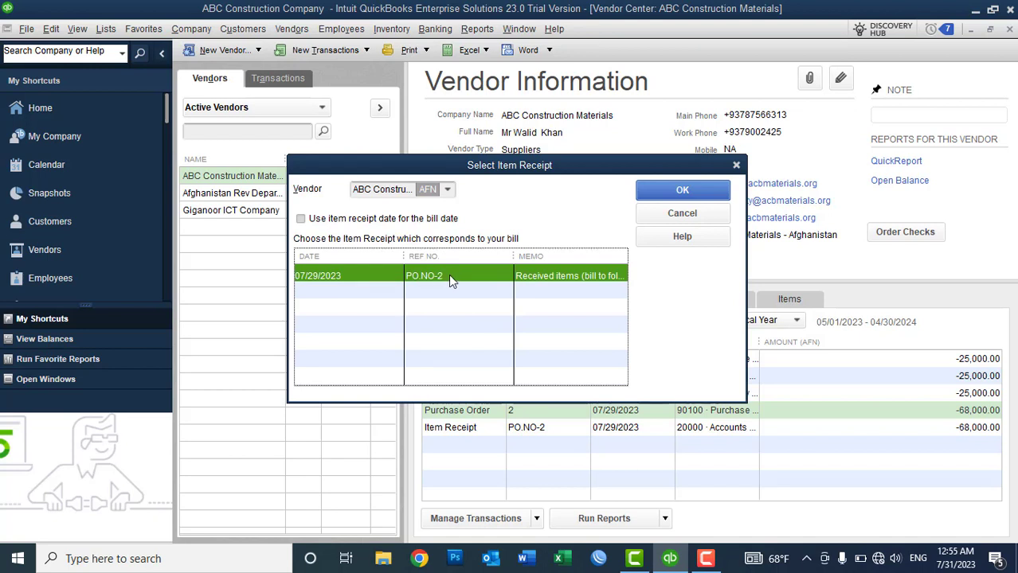
click(658, 198)
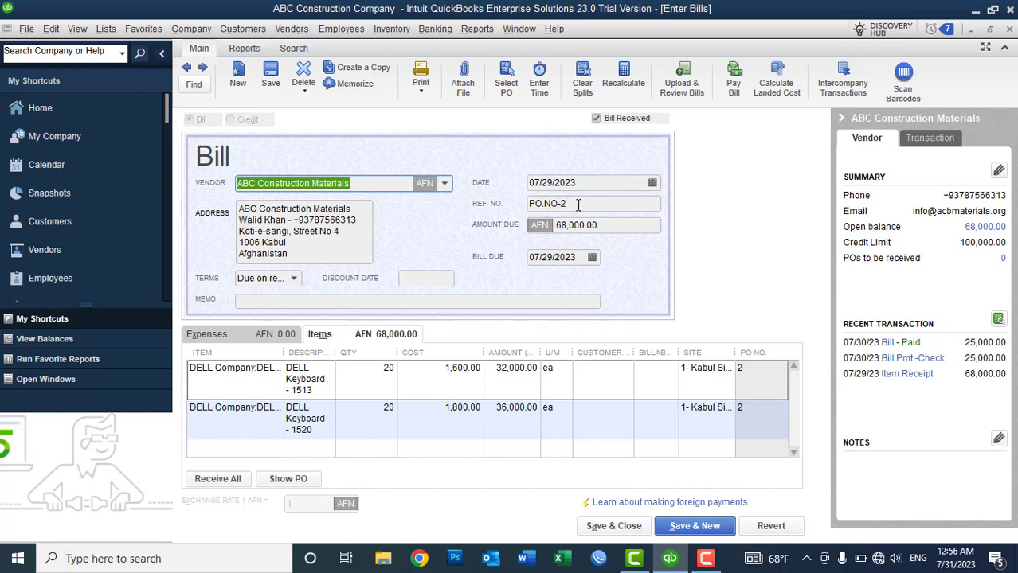
Change the reference to 'Bill No: 002' and set the bill date to 07/30/2023.
drag(579, 205, 526, 205)
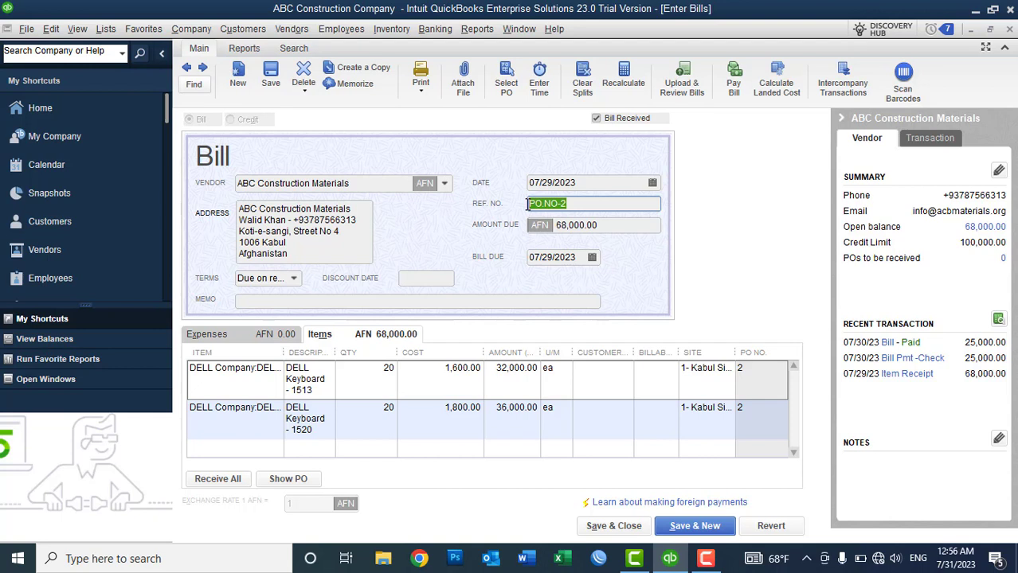
text(Bil)
text(l No: 0)
text(02)
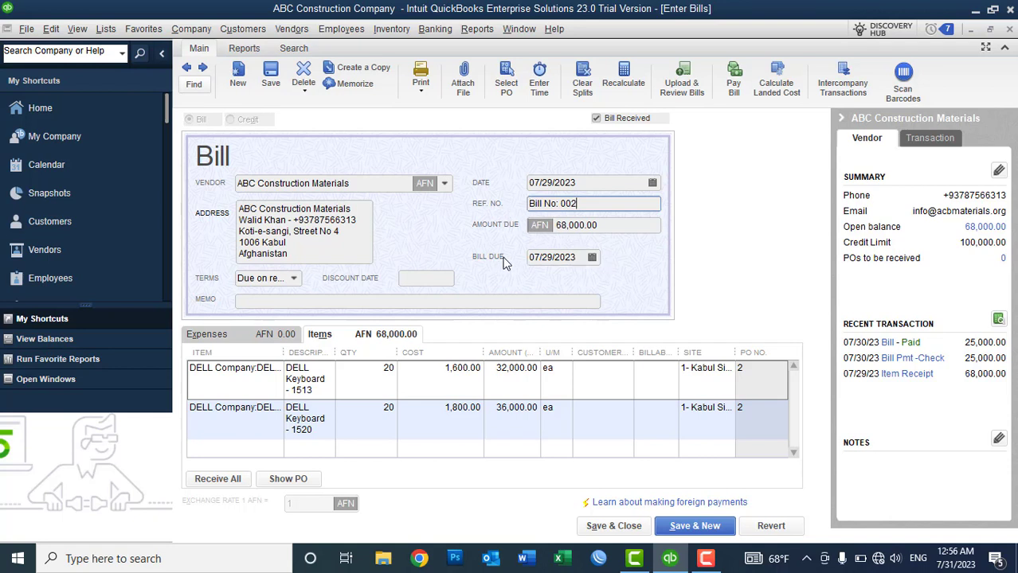
click(599, 183)
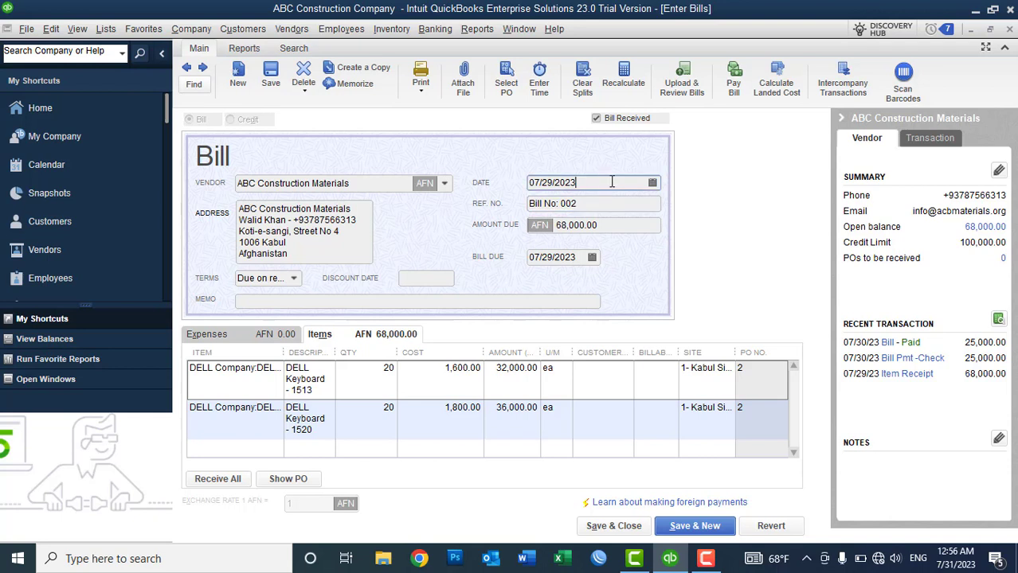
click(582, 257)
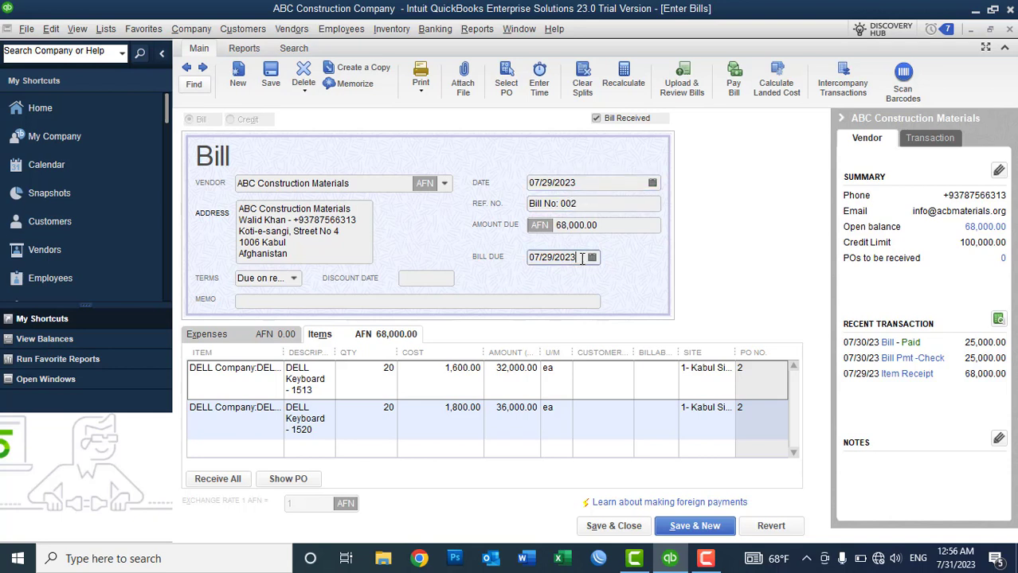
click(621, 182)
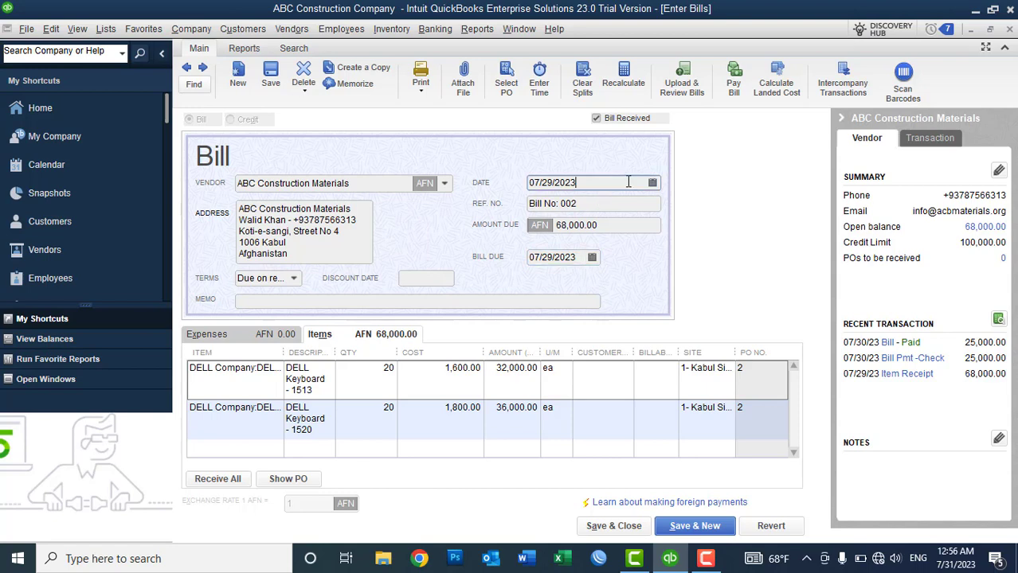
click(652, 182)
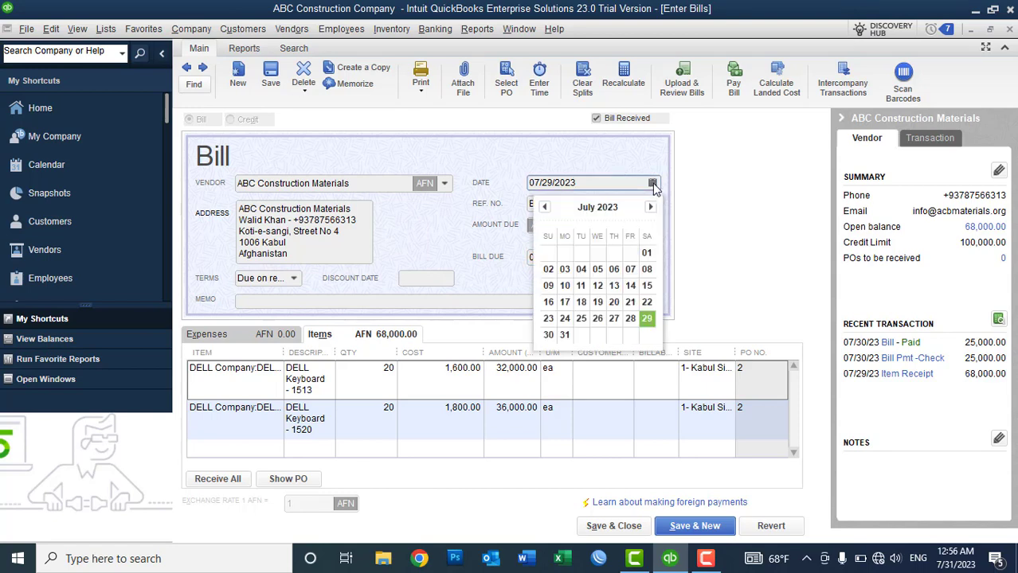
click(547, 334)
Set the due date to 07/30/2023, leaving the bill date at 07/30/2023.
click(584, 256)
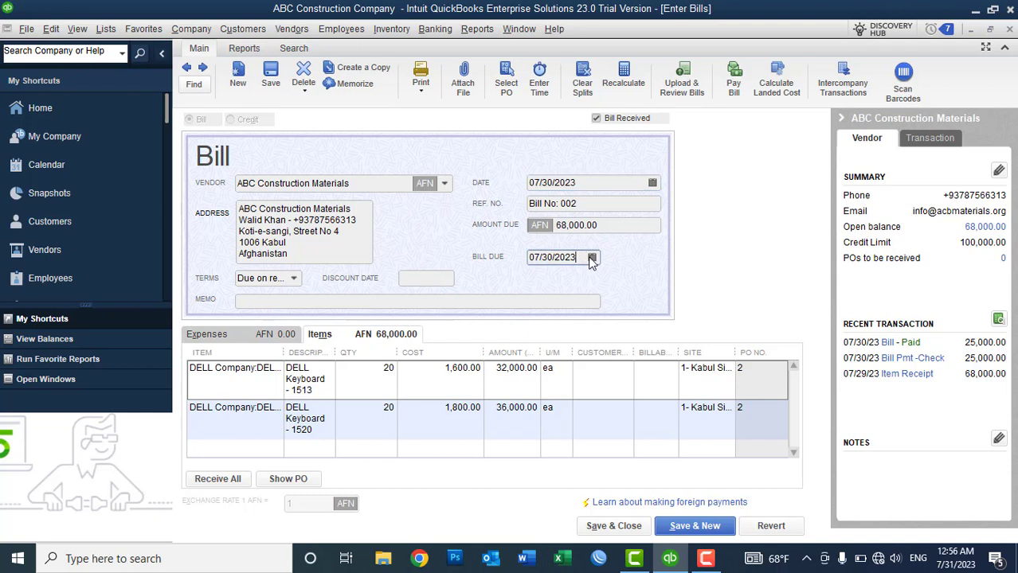
click(592, 256)
click(550, 414)
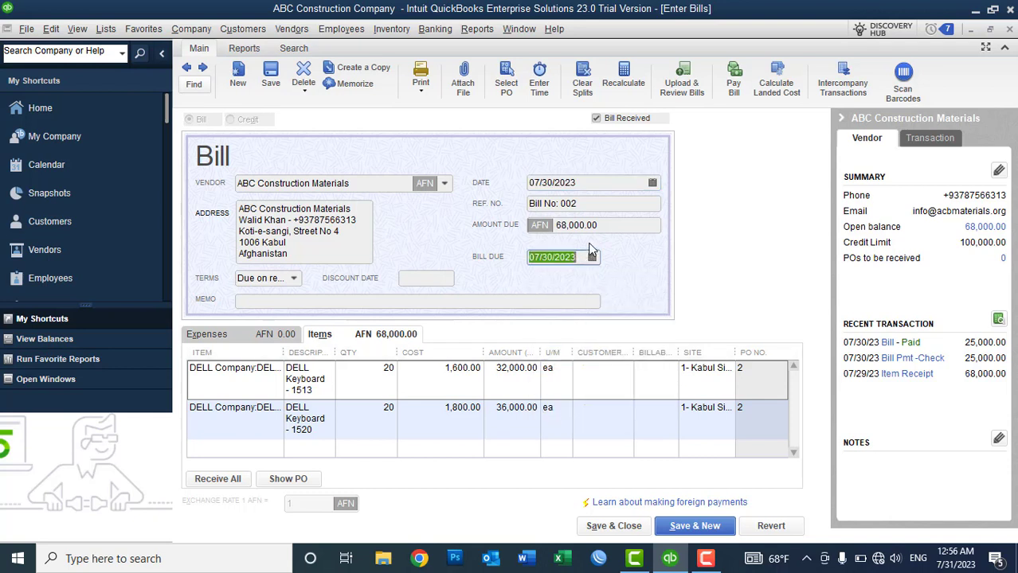
click(593, 183)
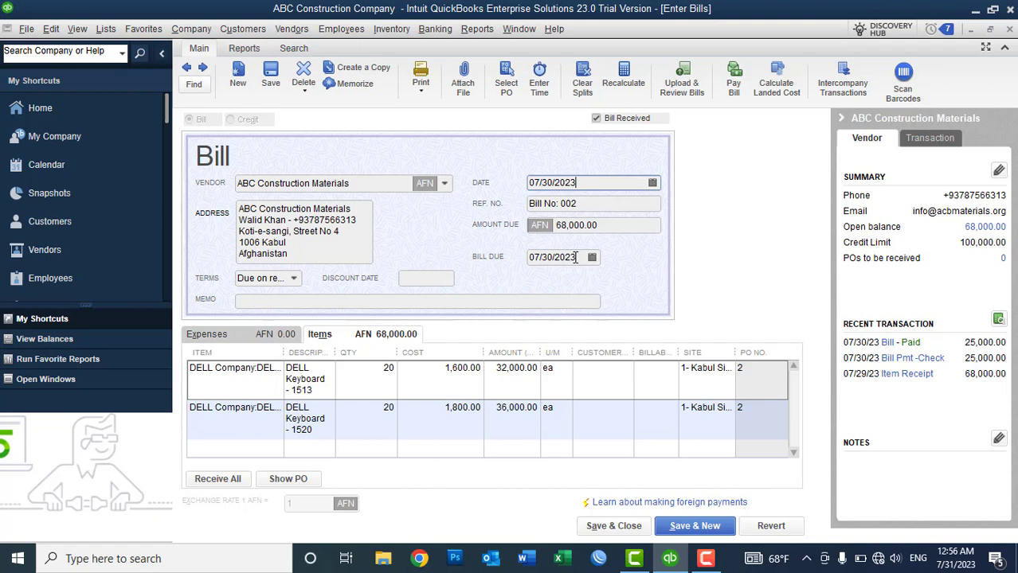
click(577, 257)
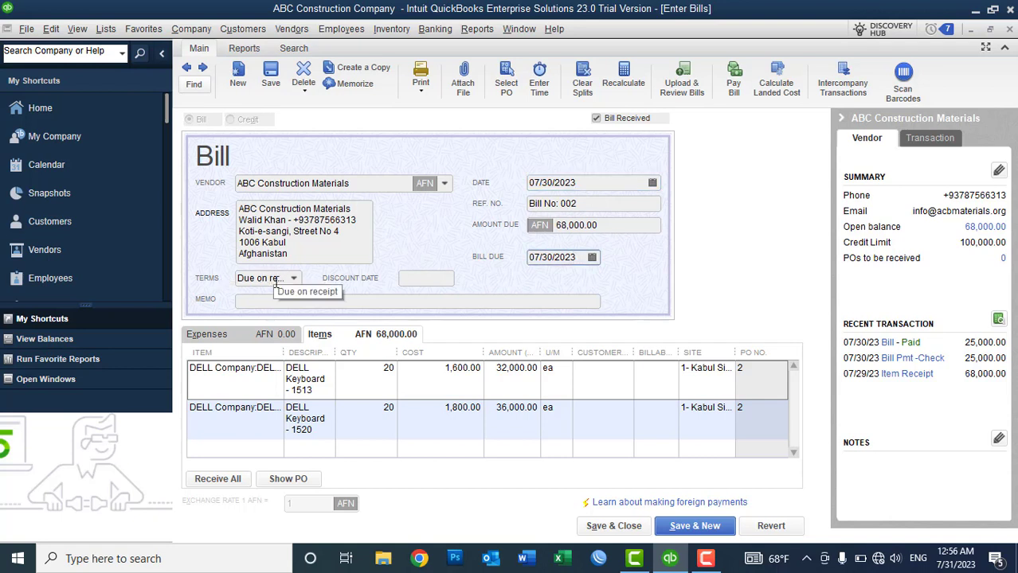
click(652, 183)
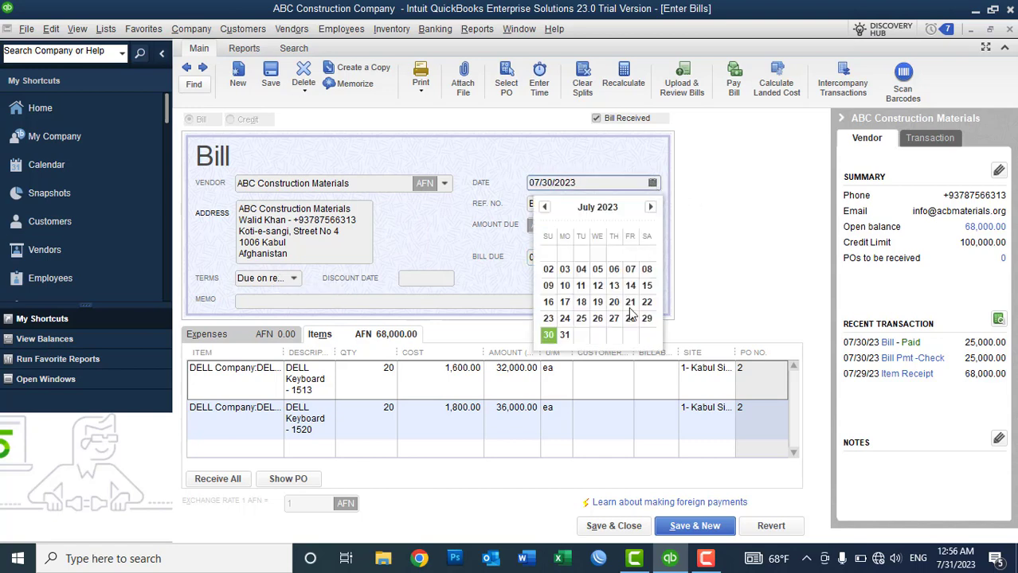
click(564, 339)
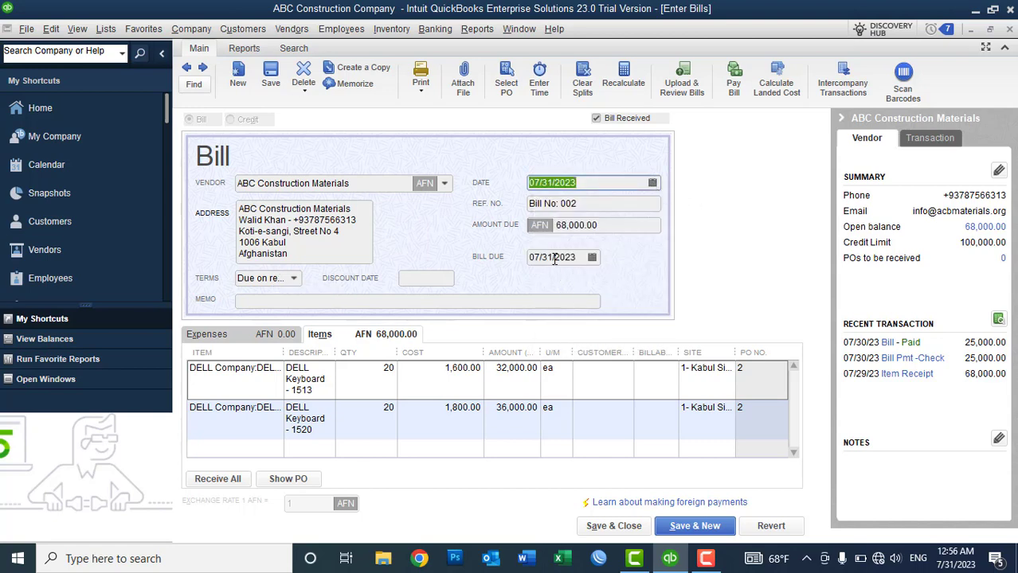
click(653, 183)
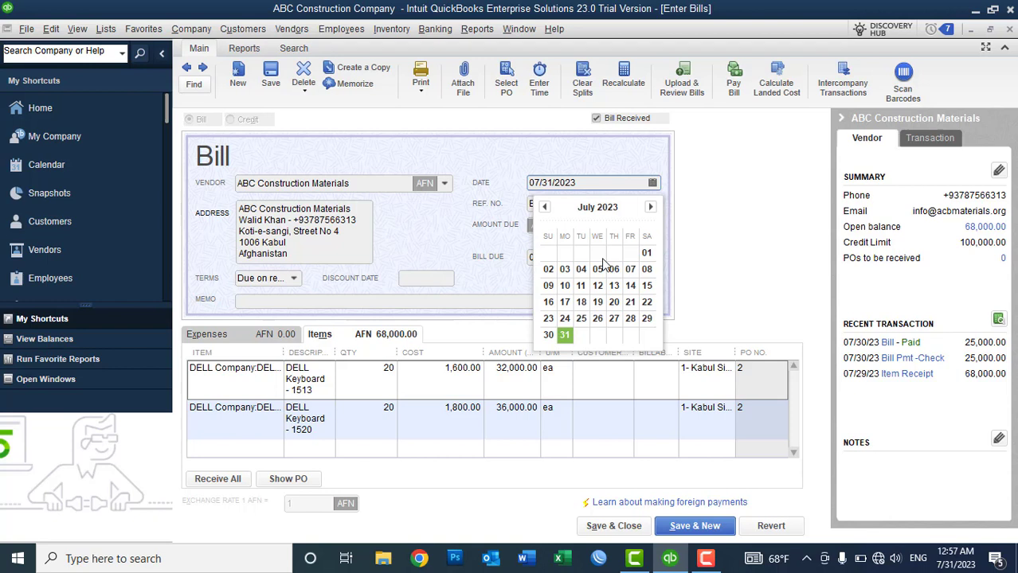
click(548, 338)
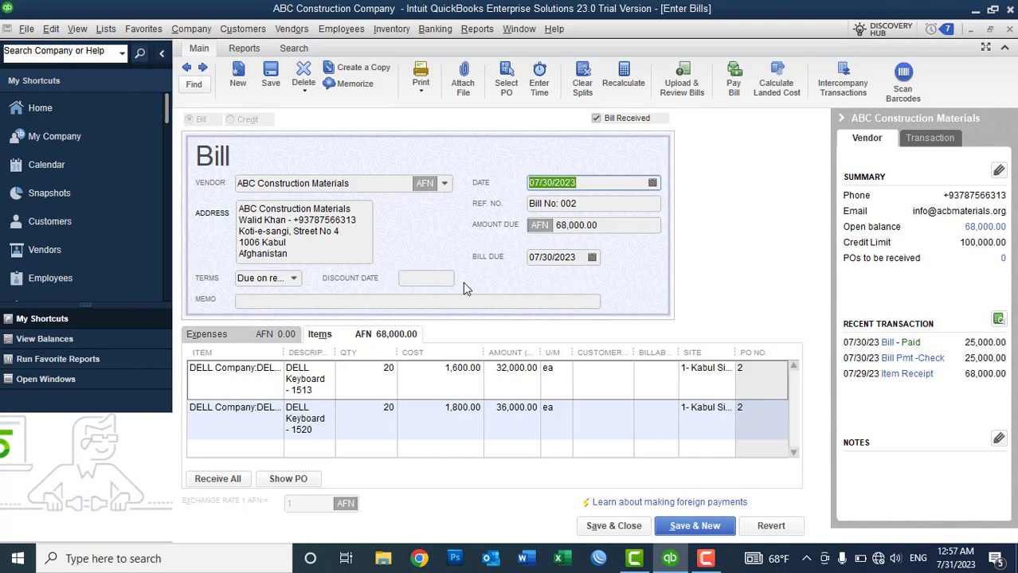
click(621, 529)
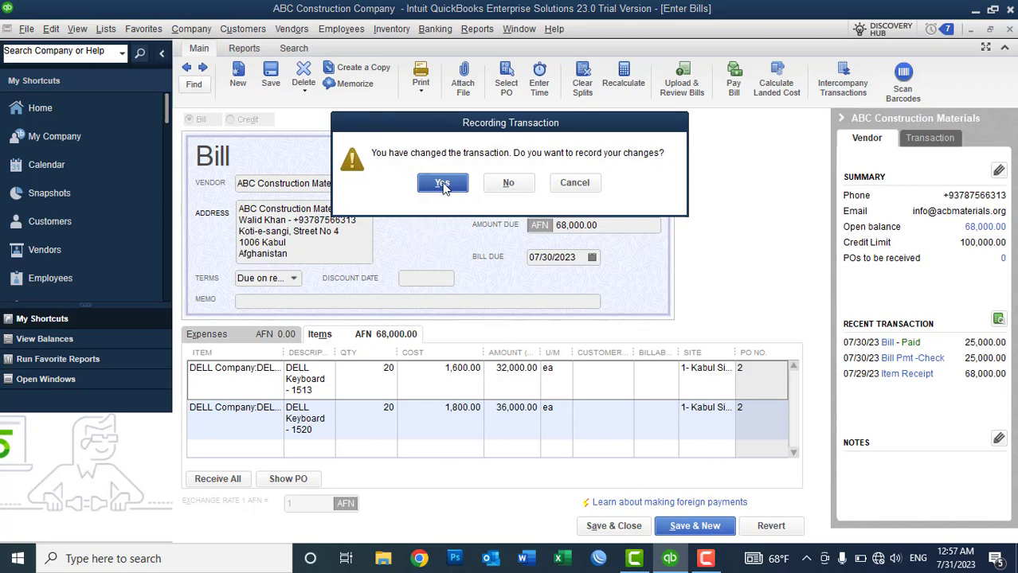
click(443, 184)
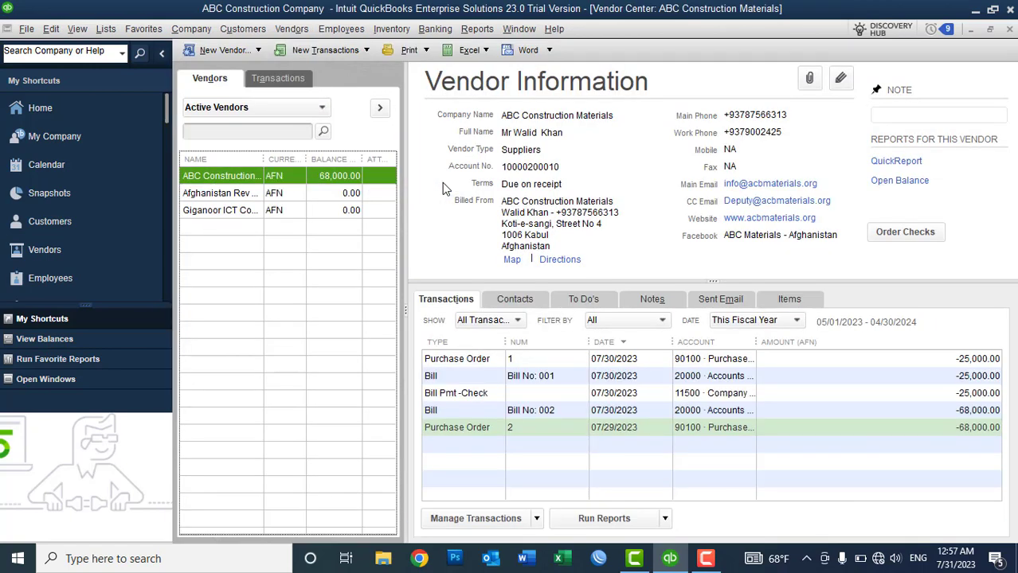
click(461, 409)
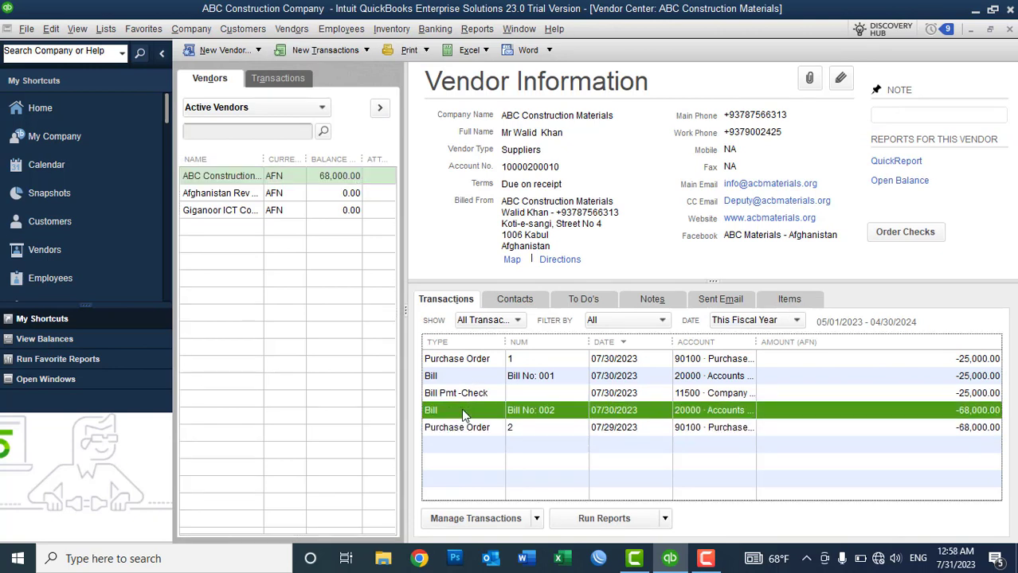
click(460, 356)
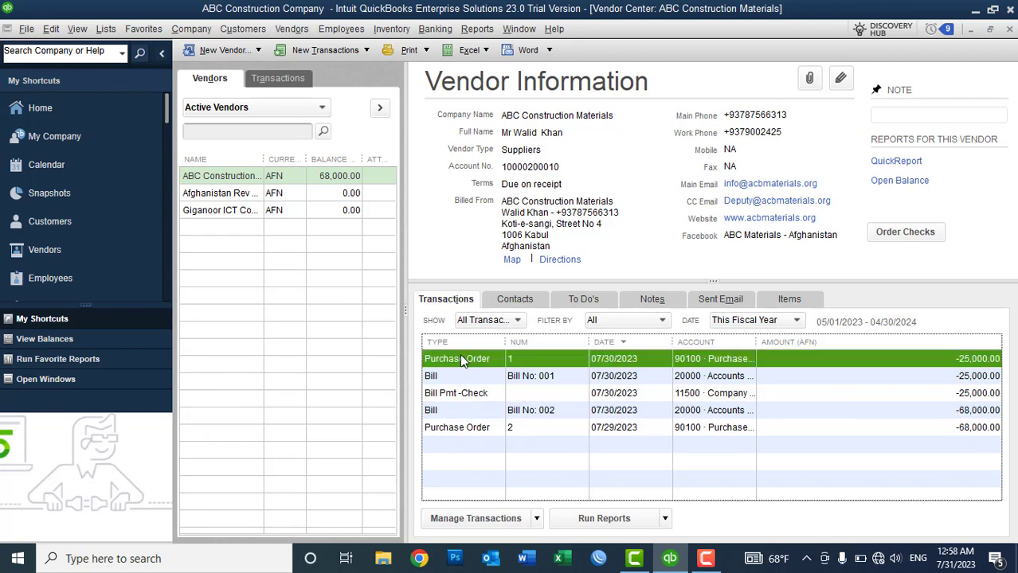
click(460, 378)
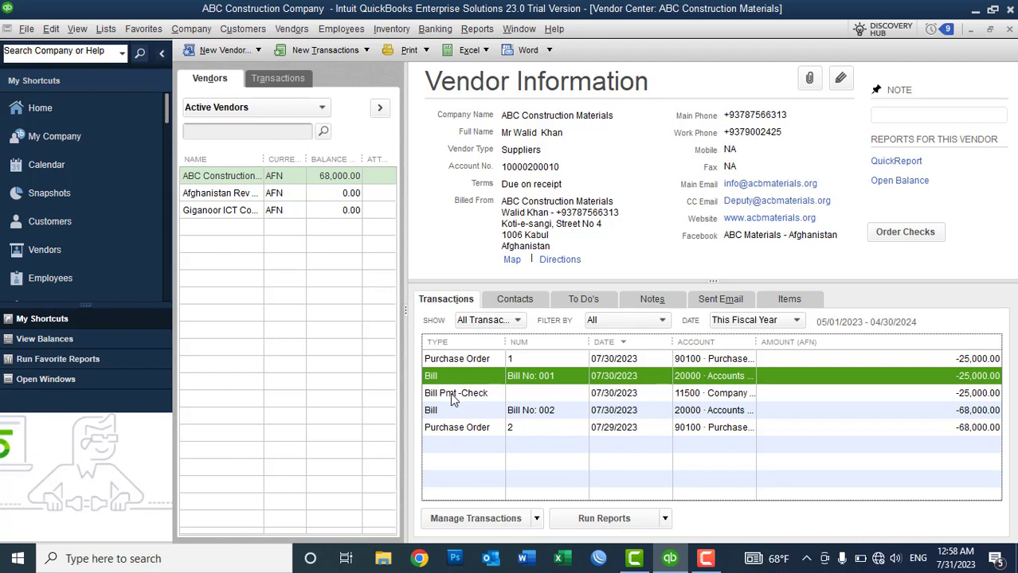
click(452, 395)
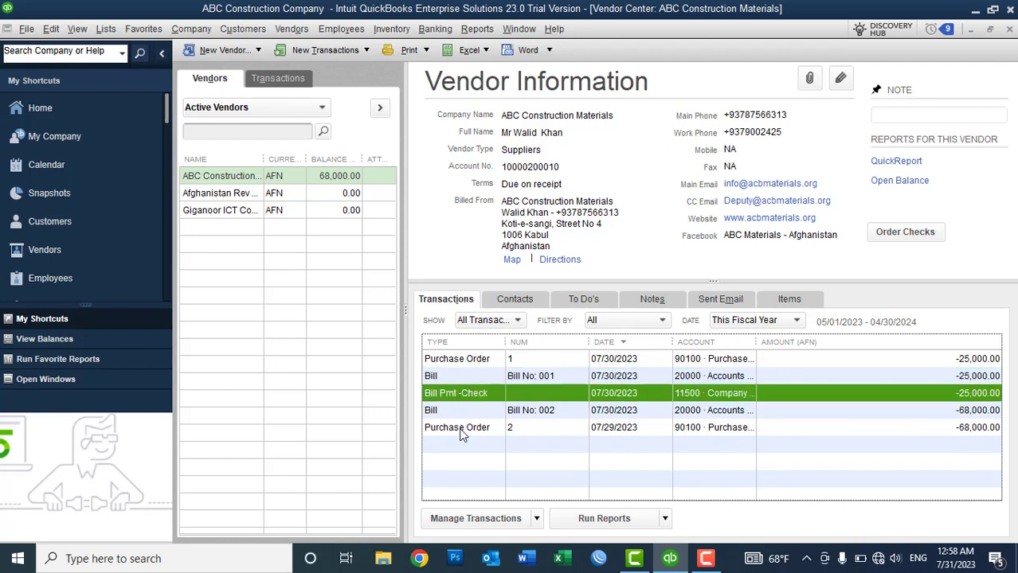
click(462, 430)
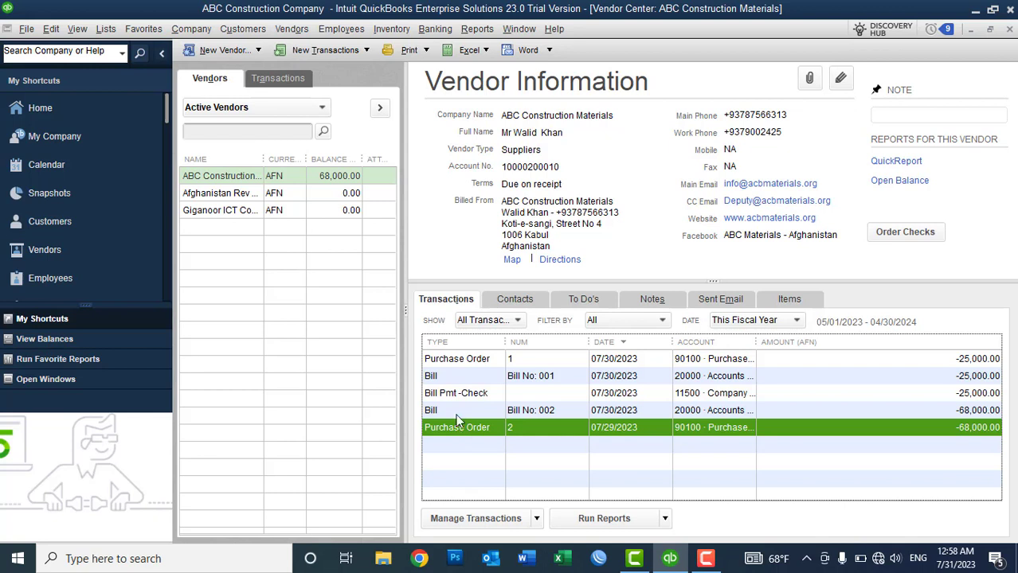
click(455, 411)
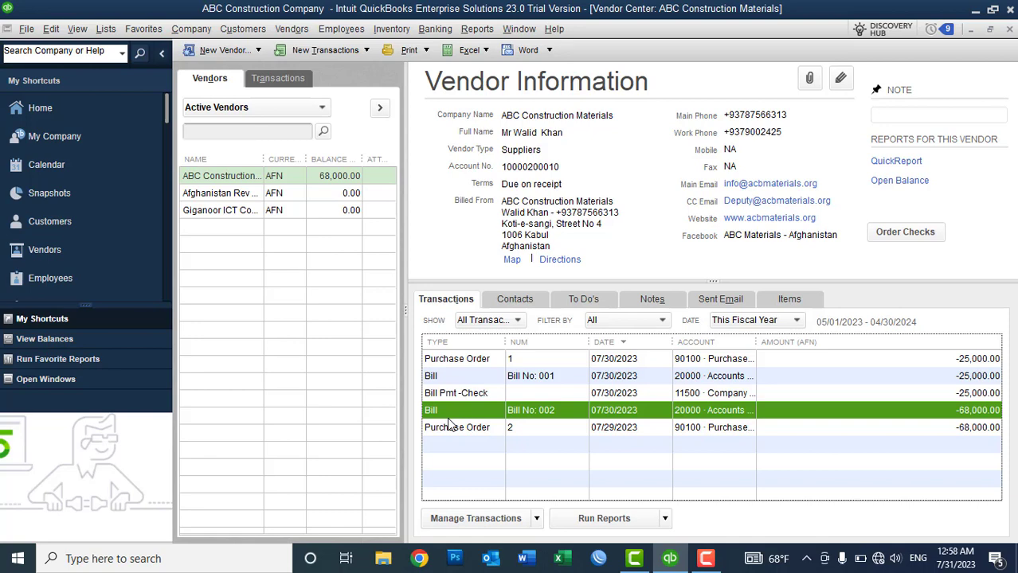
Pay ABC Construction Materials' 68,000.00 AFN Bill No: 002 from the Azizi Bank AFN account, listing all vendors.
click(303, 30)
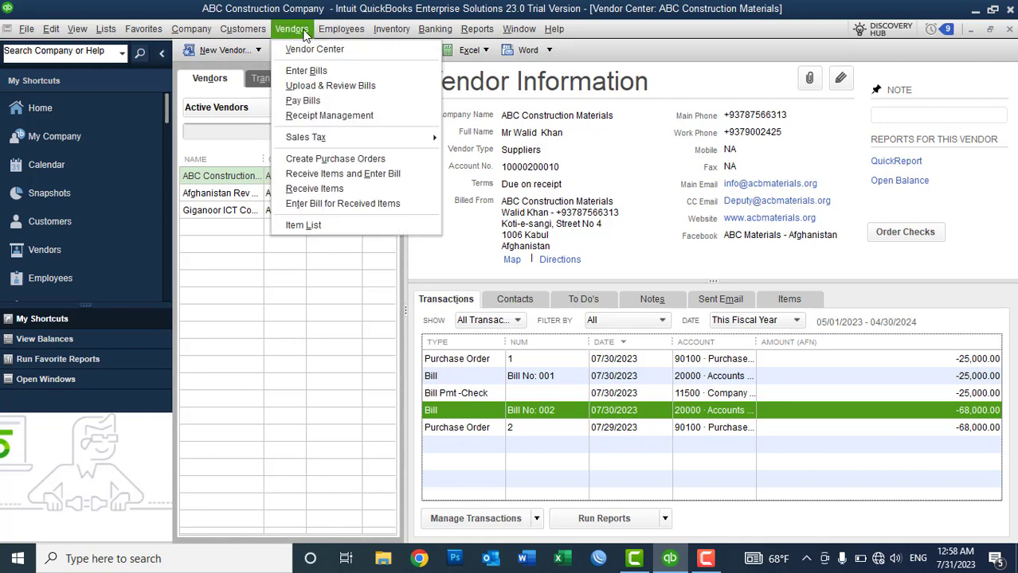
click(307, 101)
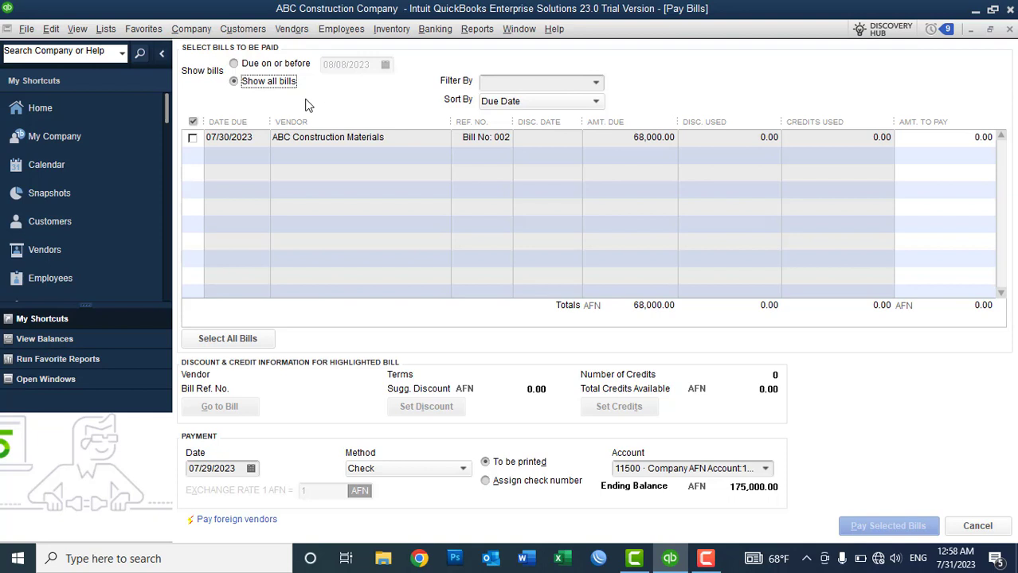
click(596, 85)
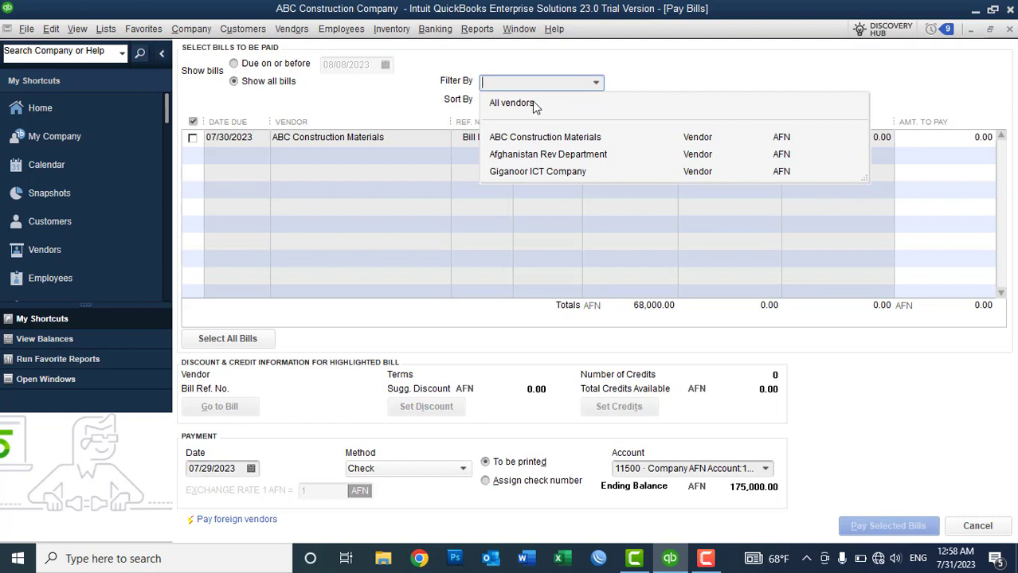
click(535, 107)
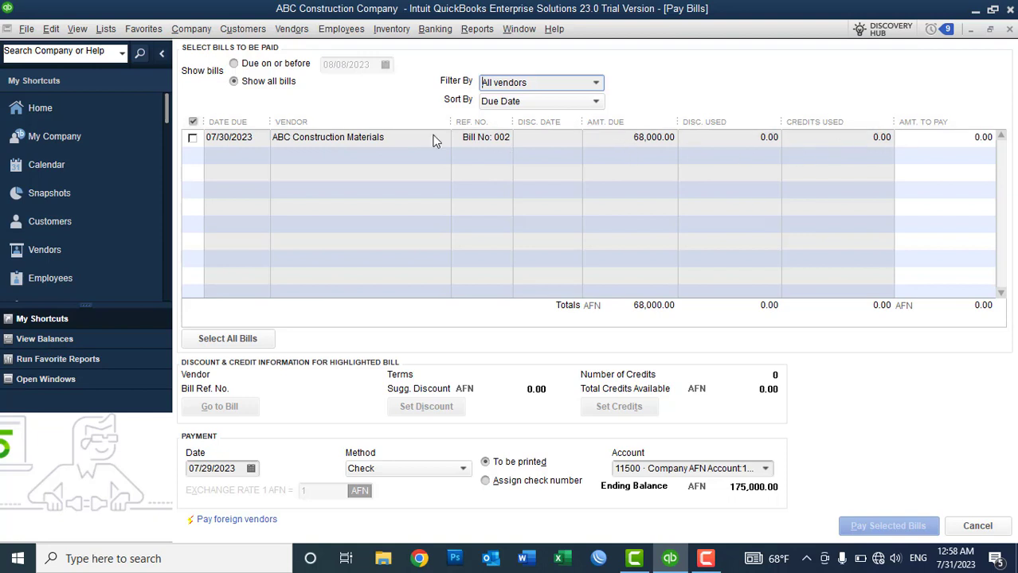
click(192, 137)
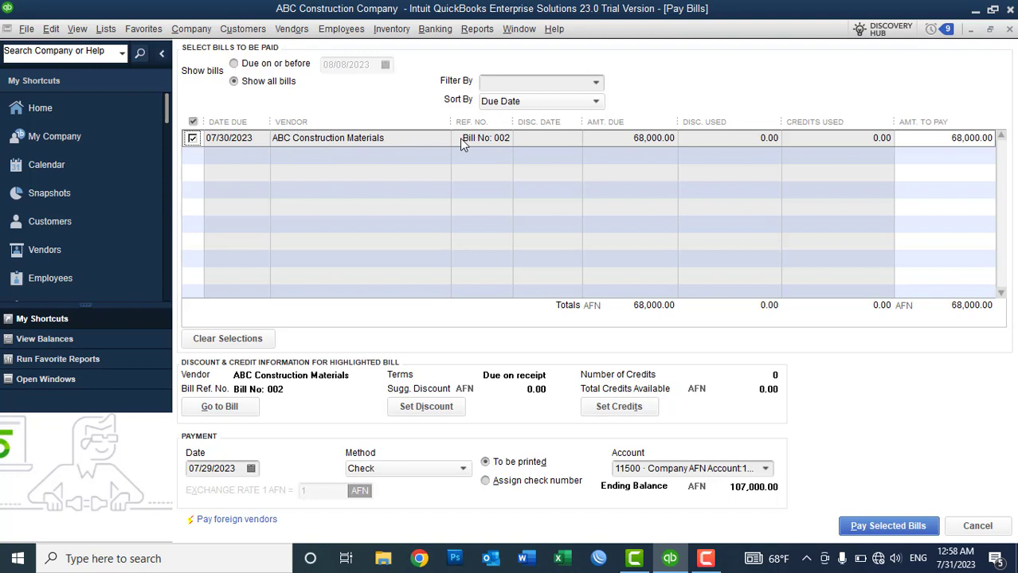
click(765, 469)
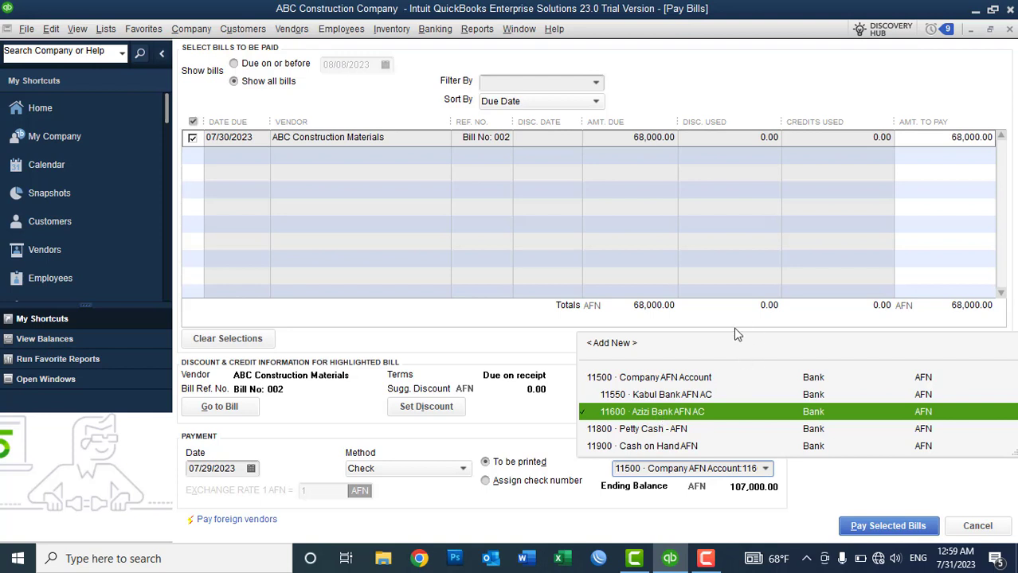
click(533, 354)
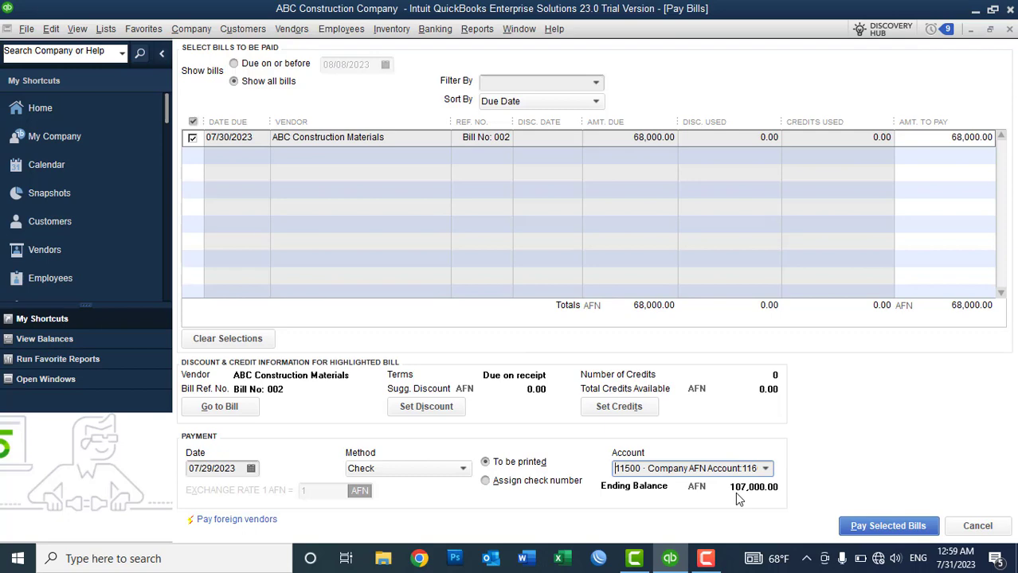
click(876, 527)
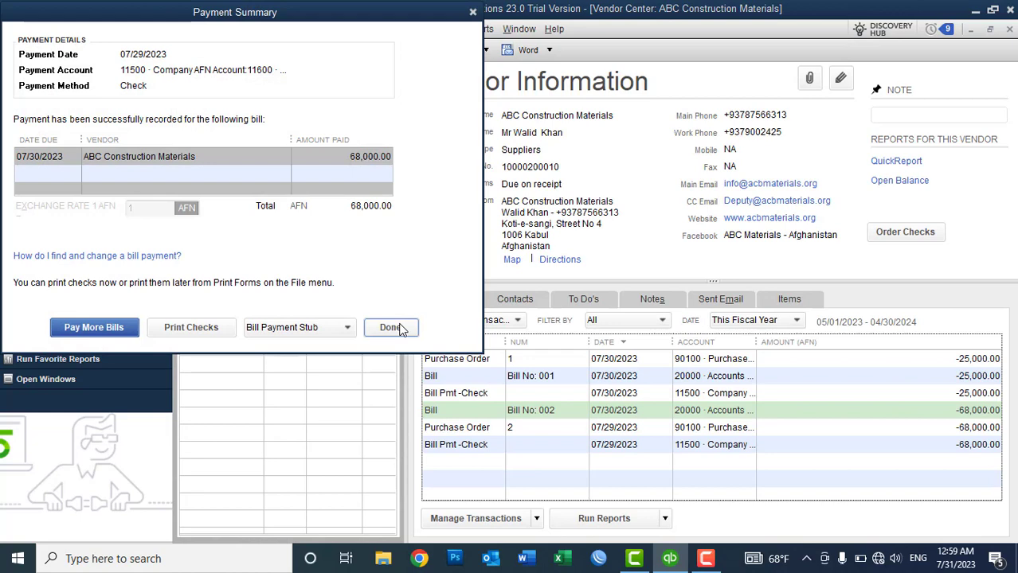
Check the Company Snapshot: ABC Construction Materials owes 0.00 and Azizi Bank AFN AC holds 107,000.00.
click(390, 326)
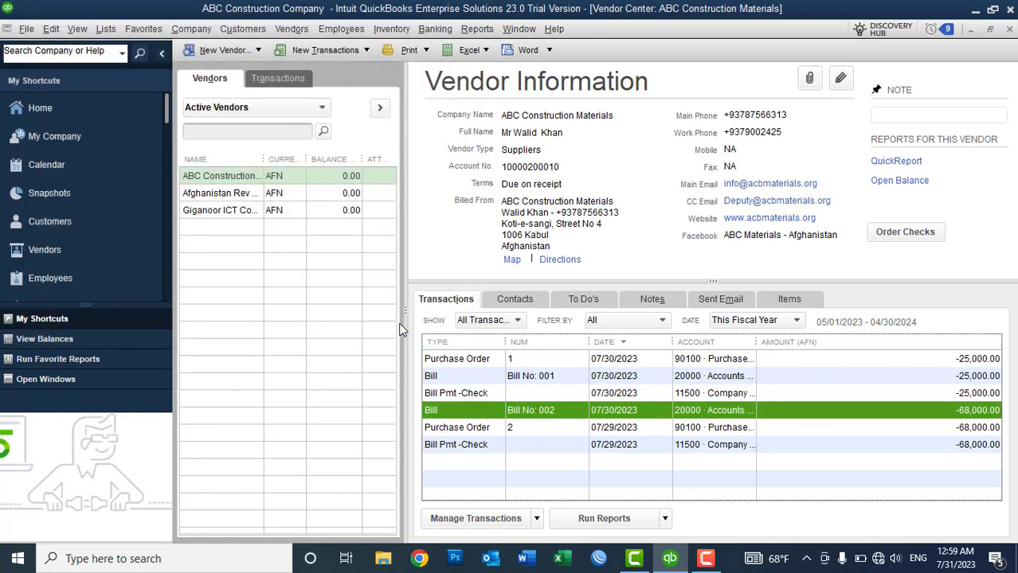
click(329, 178)
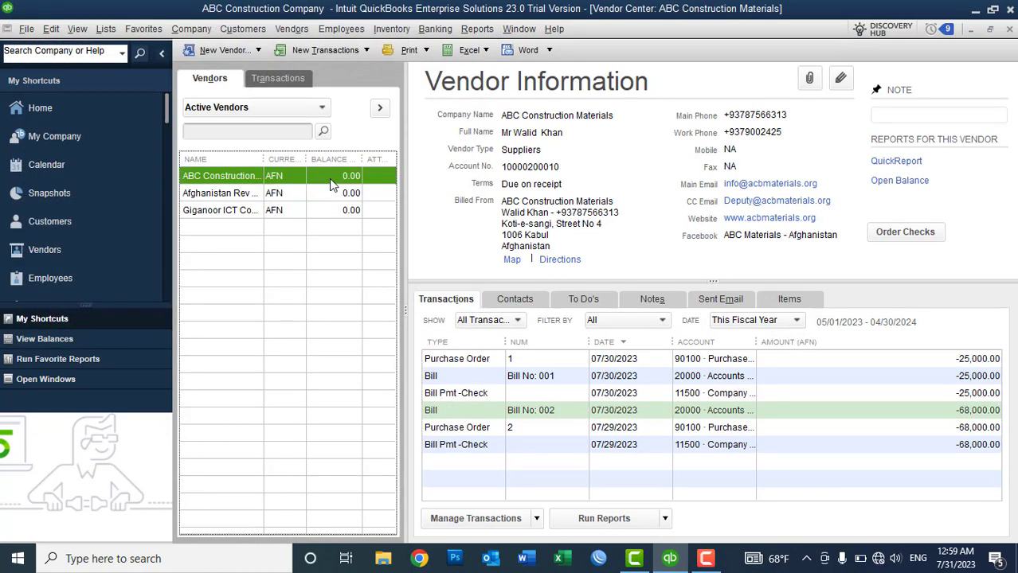
click(121, 198)
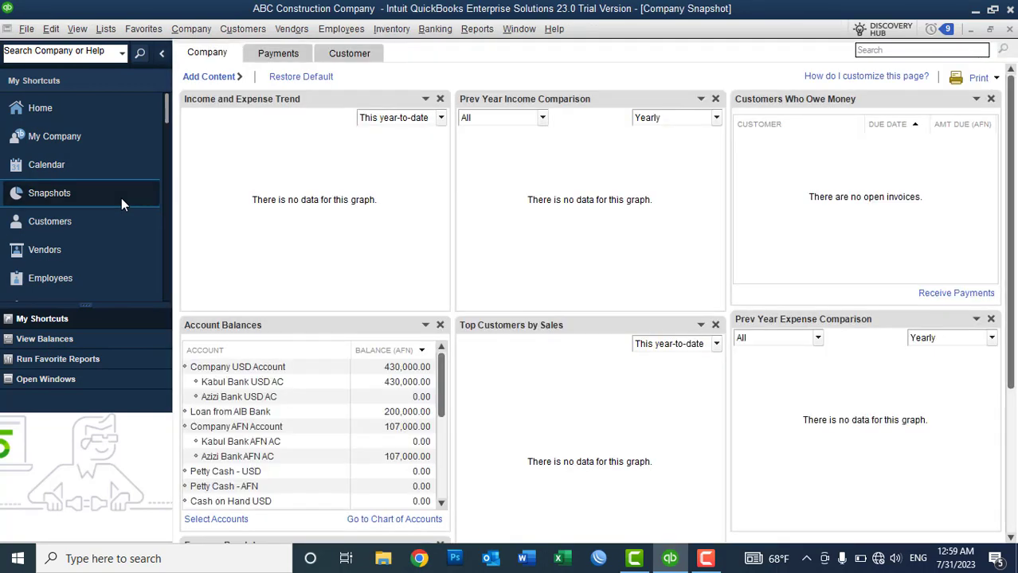
click(439, 504)
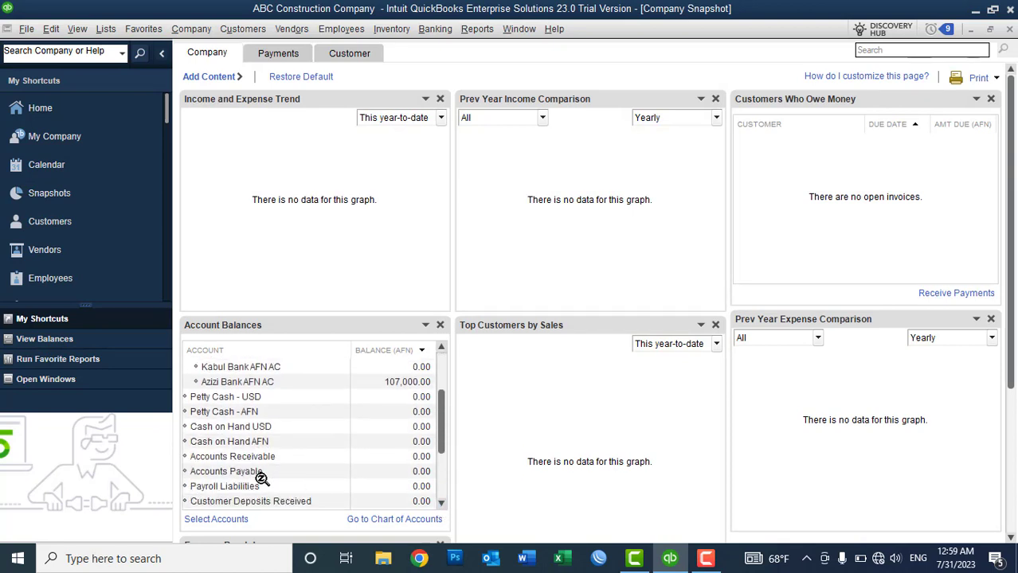
click(259, 473)
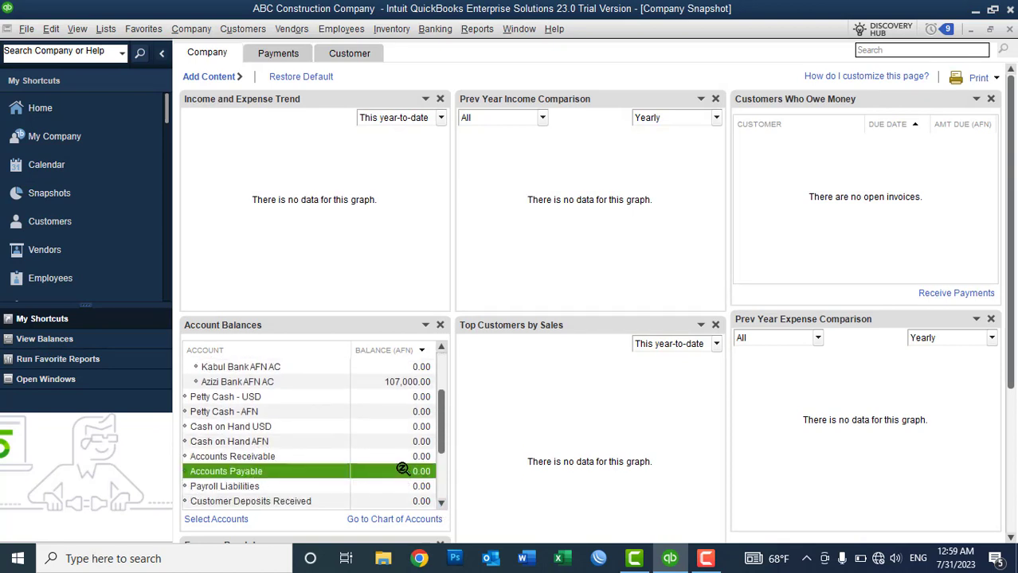
click(1009, 29)
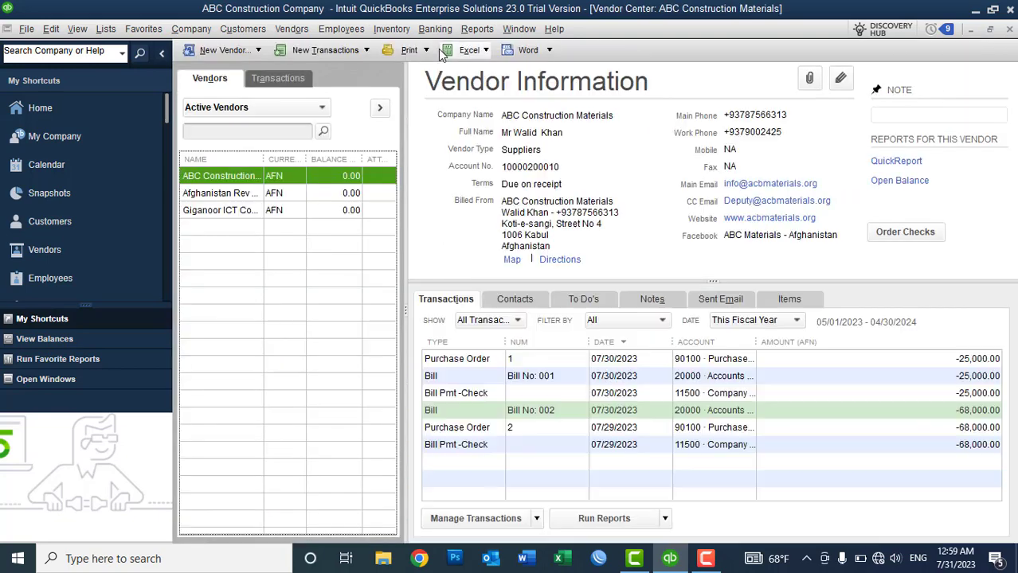
click(287, 29)
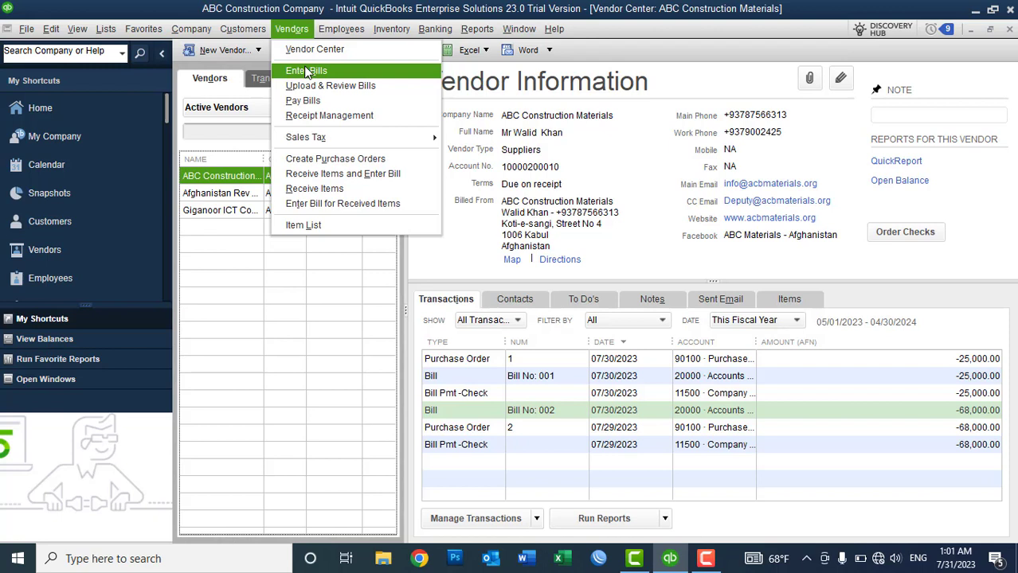
Widen the vendor Name column and rename Giganoor ICT Company to Giganoor ISP Company.
click(300, 11)
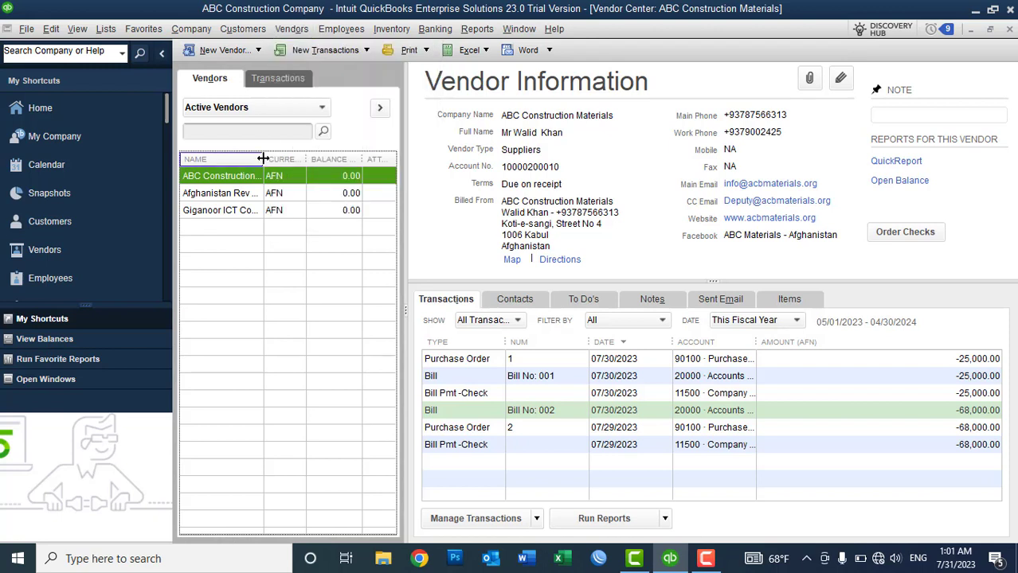
drag(263, 158, 317, 158)
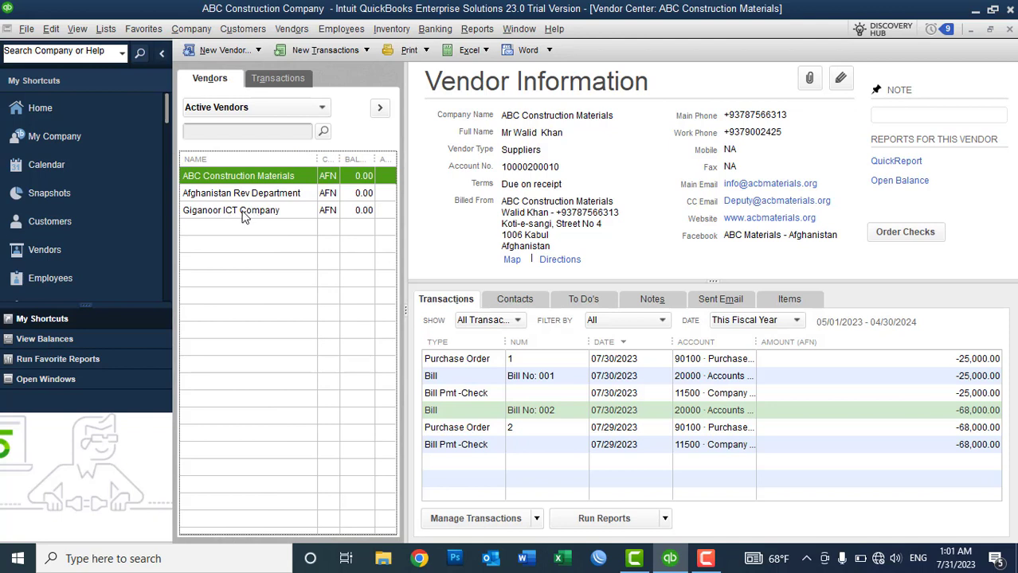
click(244, 212)
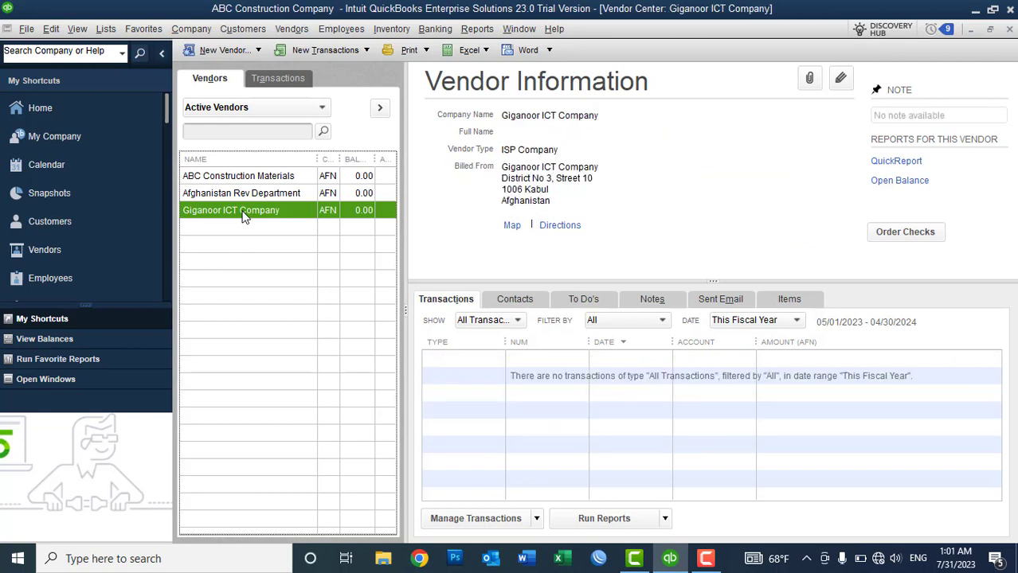
right_click(245, 214)
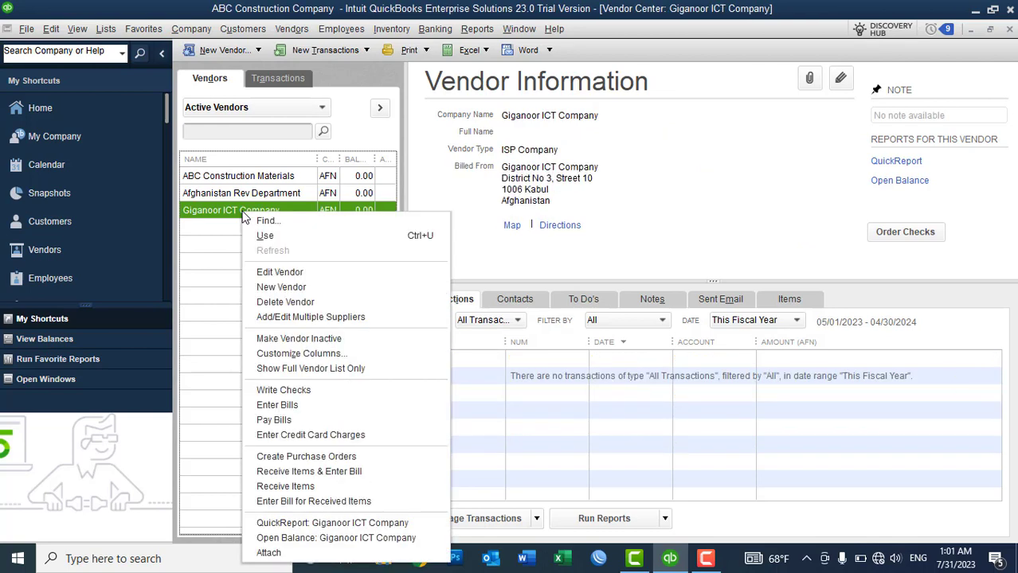
click(263, 284)
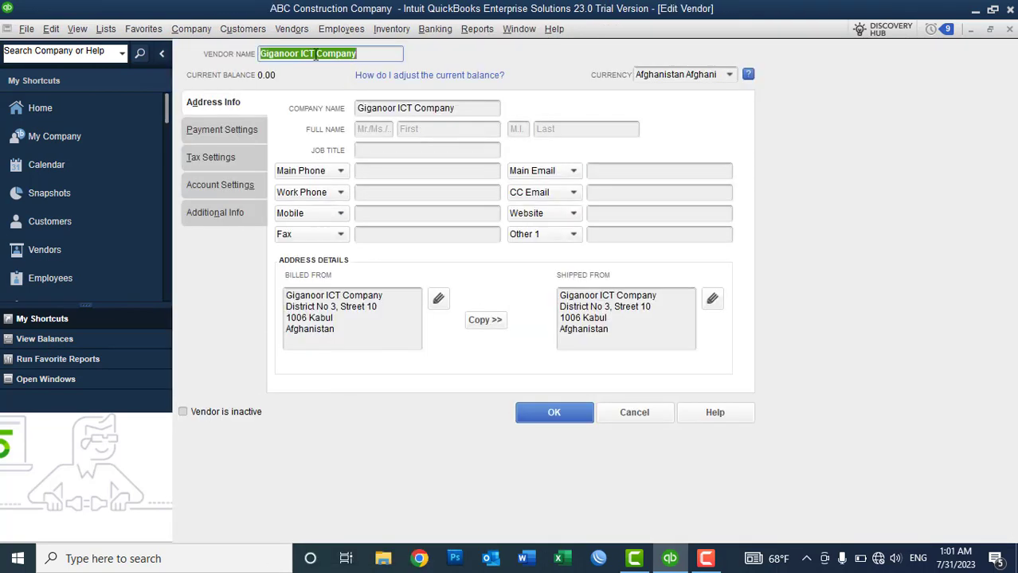
click(311, 54)
text(S)
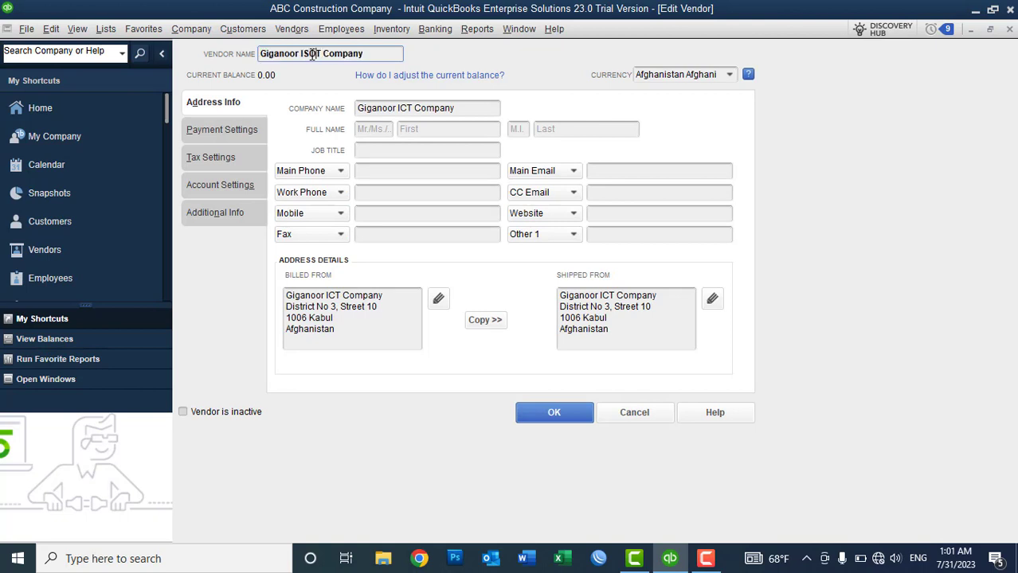
key(Delete)
key(Delete)
text(P)
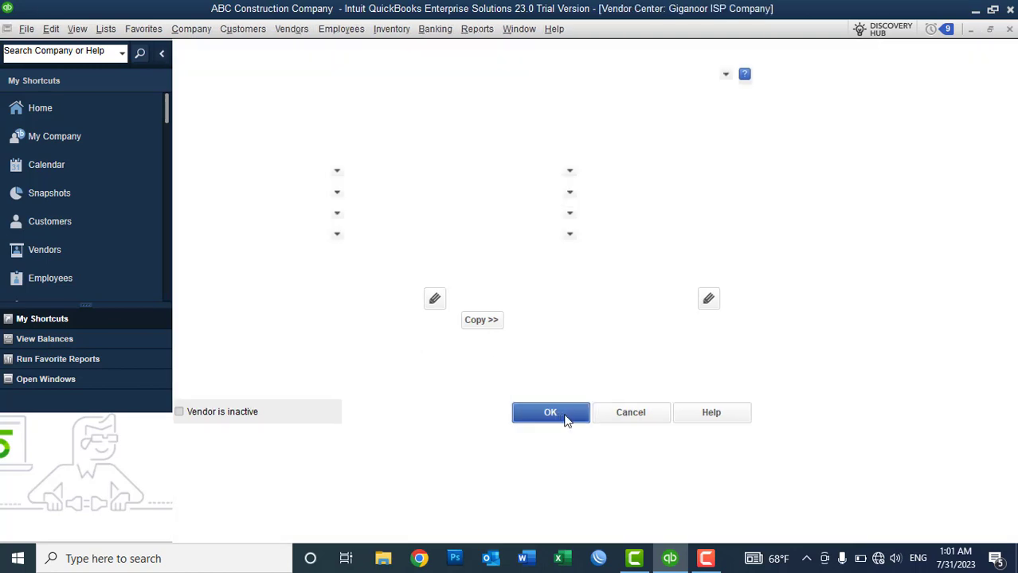
click(566, 414)
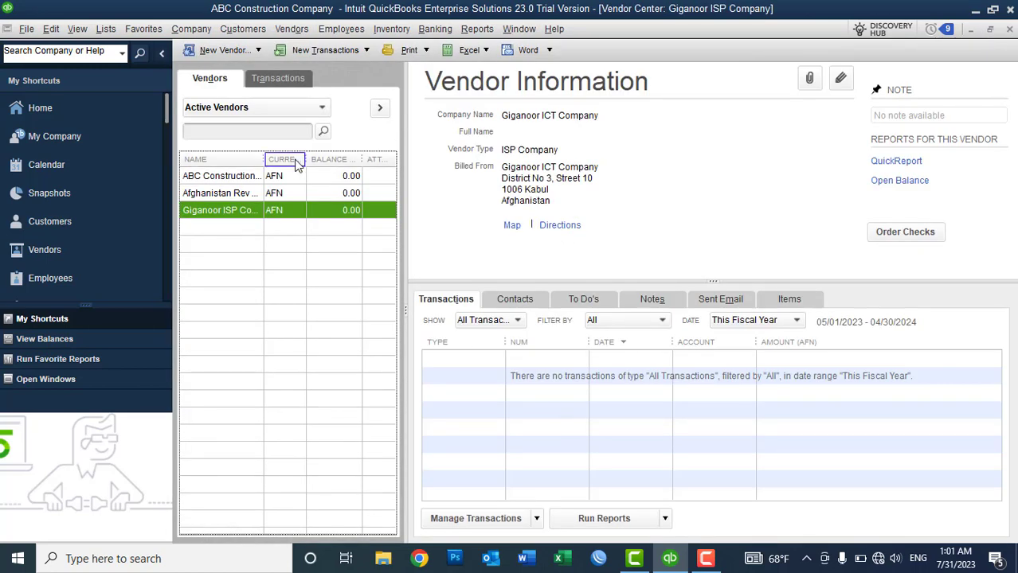
Widen the Name column so Giganoor ISP Company shows fully, then bring up the Vendors menu.
drag(288, 160, 293, 160)
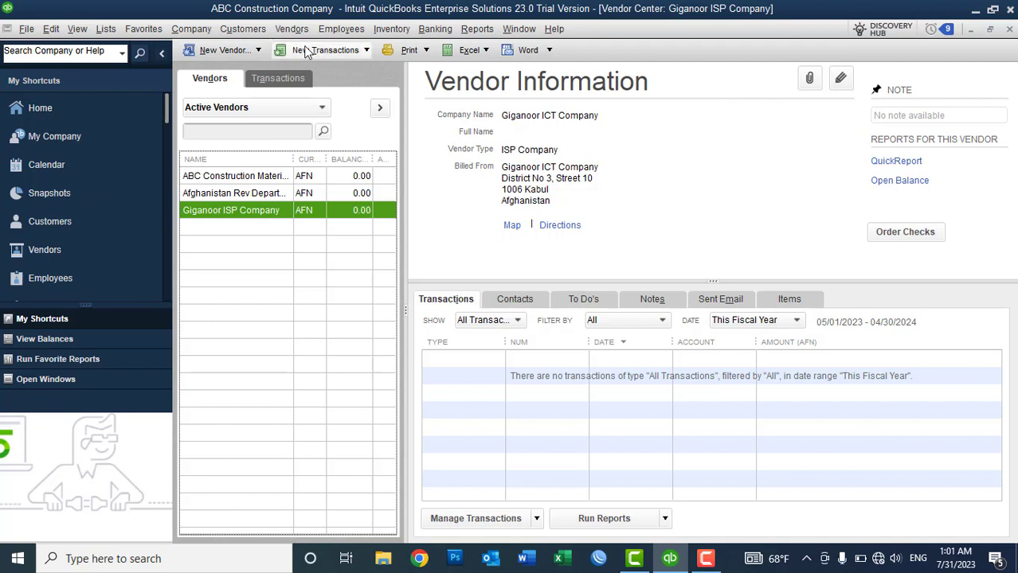
click(190, 32)
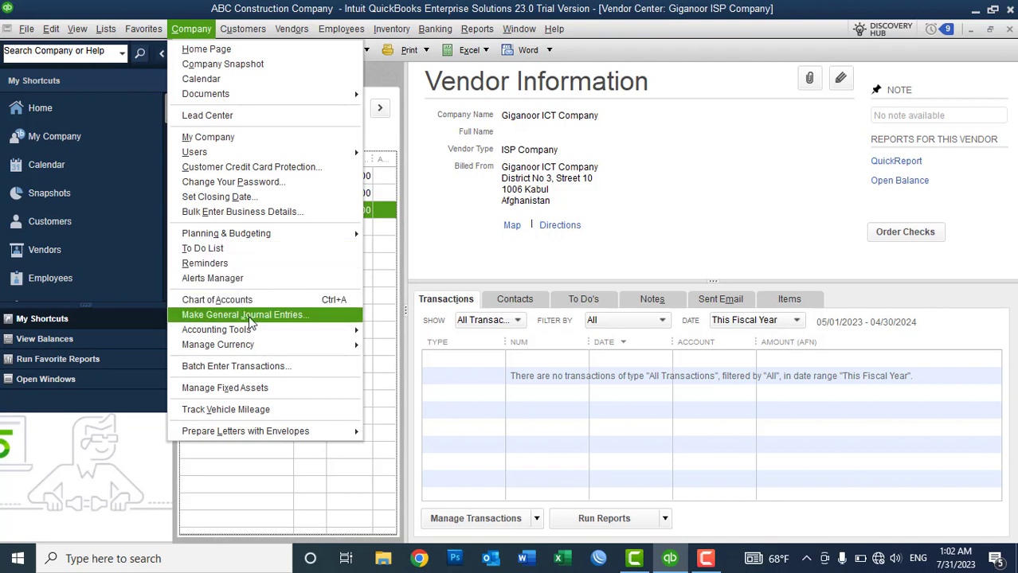
click(290, 30)
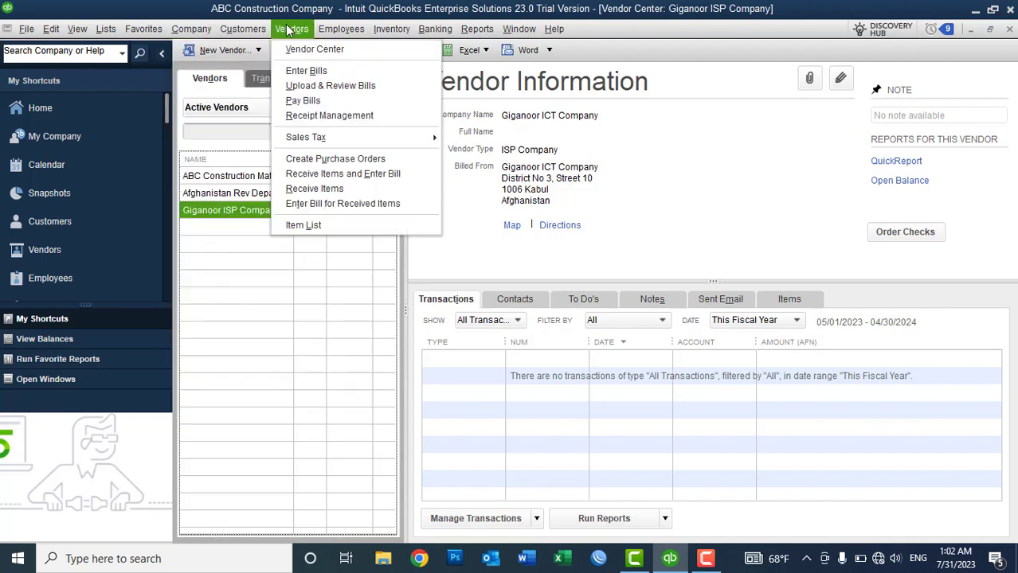
Start a new bill on the Expenses tab dated 07/30/2023 with reference Bill No:03.
click(308, 72)
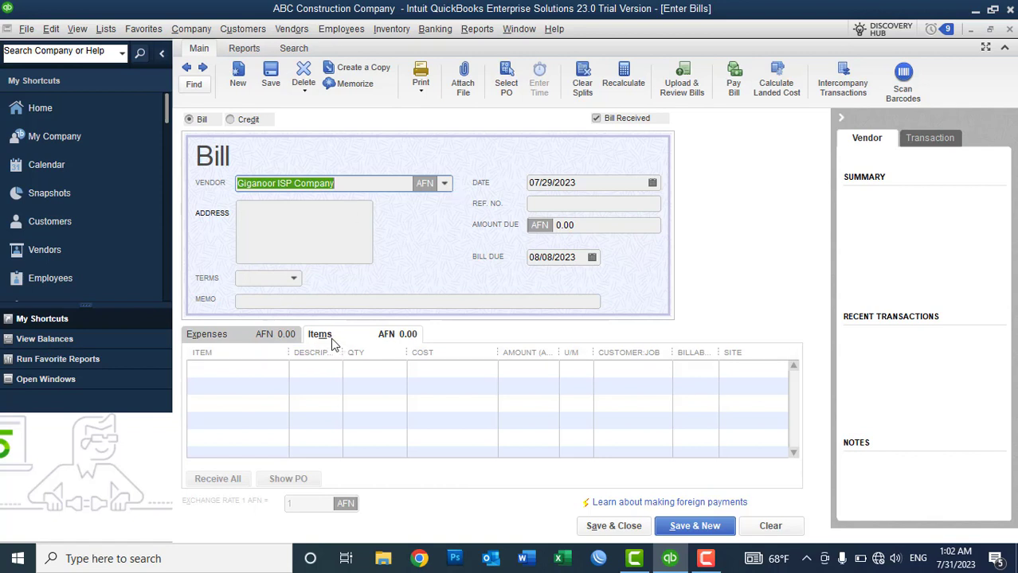
click(260, 332)
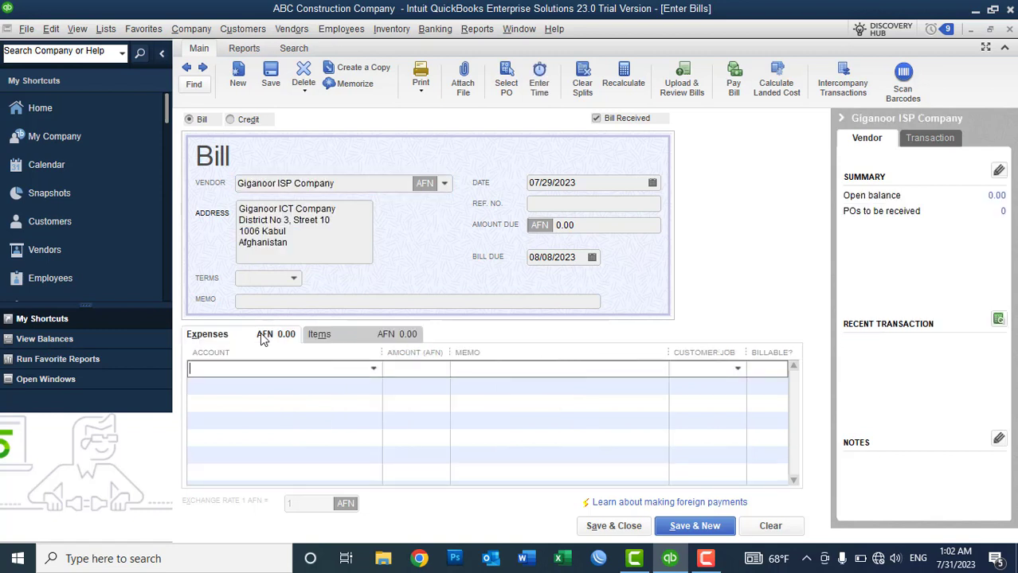
click(587, 183)
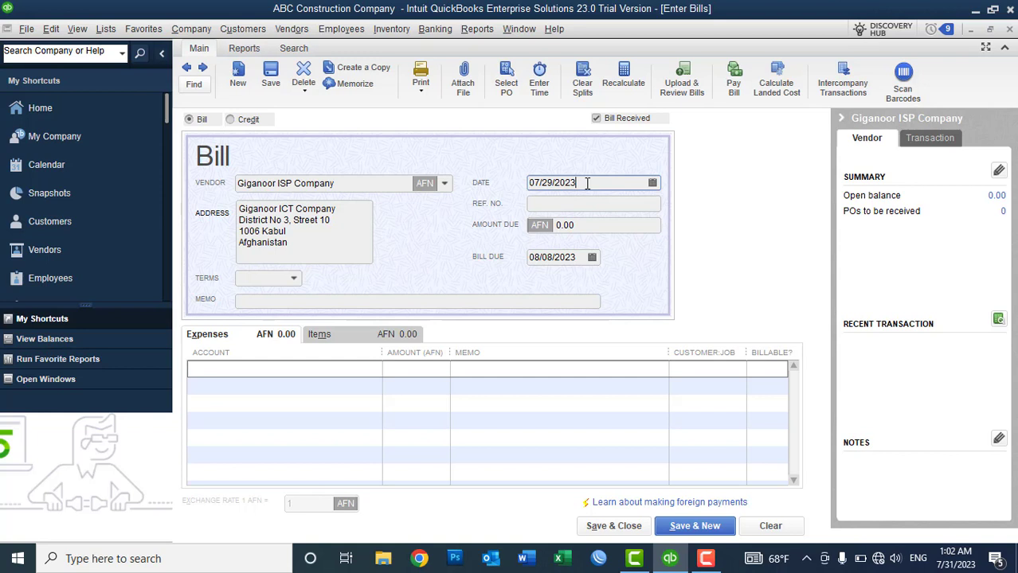
click(652, 184)
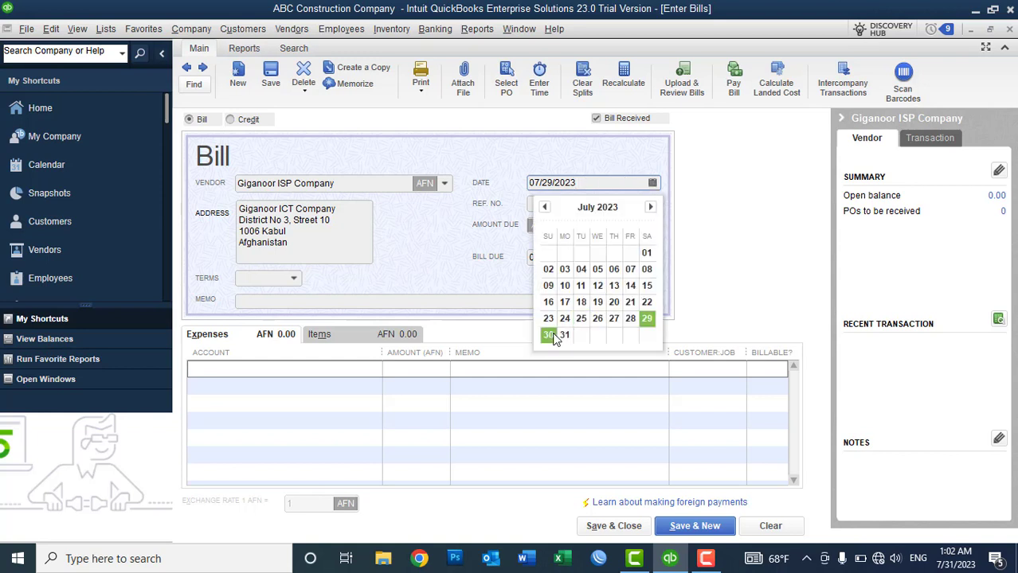
click(553, 336)
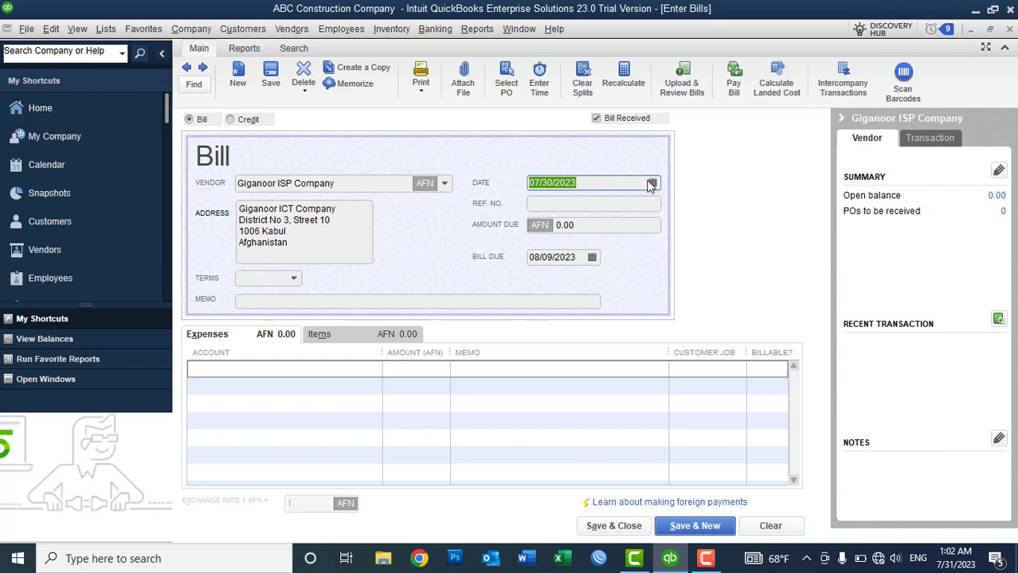
click(564, 207)
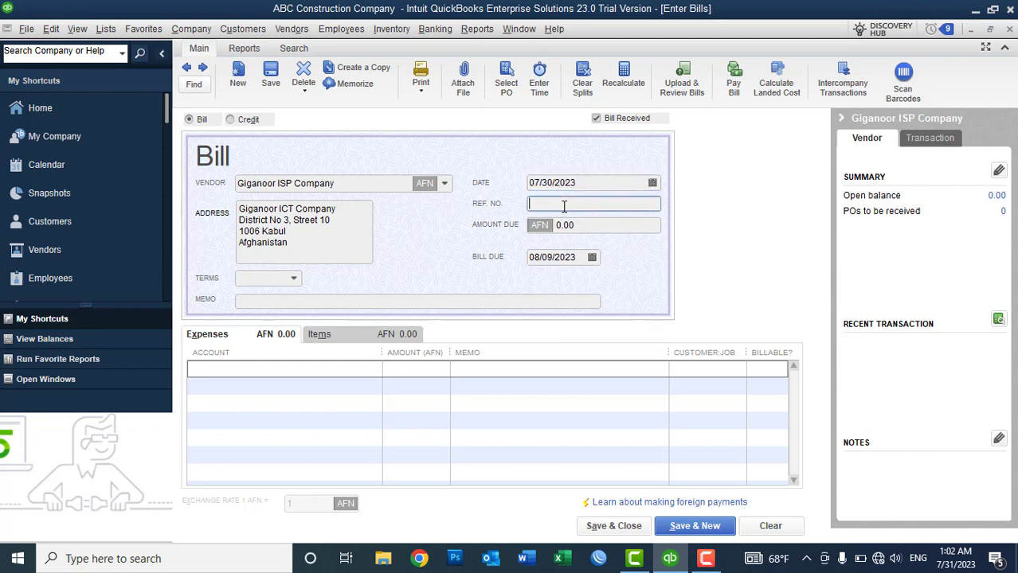
text(Bill B)
key(BackSpace)
text(No)
text(:003)
key(BackSpace)
key(BackSpace)
text(3)
click(288, 367)
Charge 7,000 to Computer and Internet Expenses with memo 'Internet Expense Paid for the month July 2023'.
text(Interest Expense)
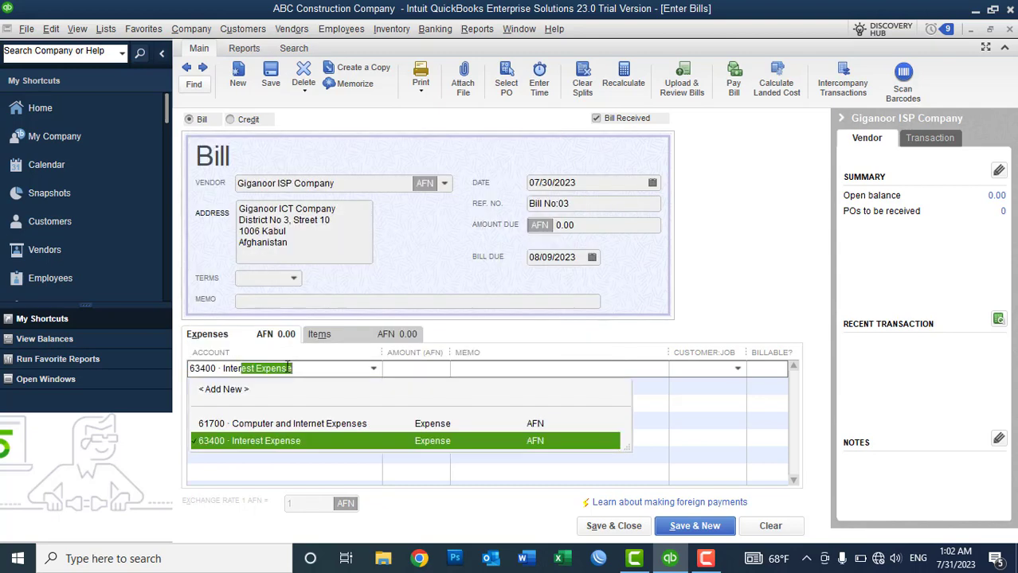
click(293, 424)
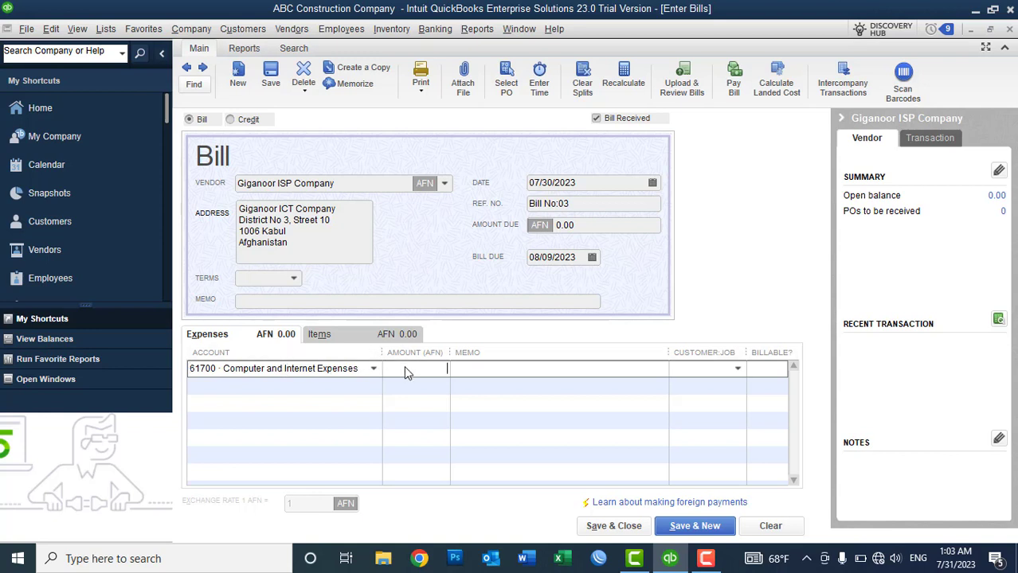
text(10000)
key(BackSpace)
key(BackSpace)
key(BackSpace)
key(BackSpace)
text(70)
text(00)
key(Tab)
text(In)
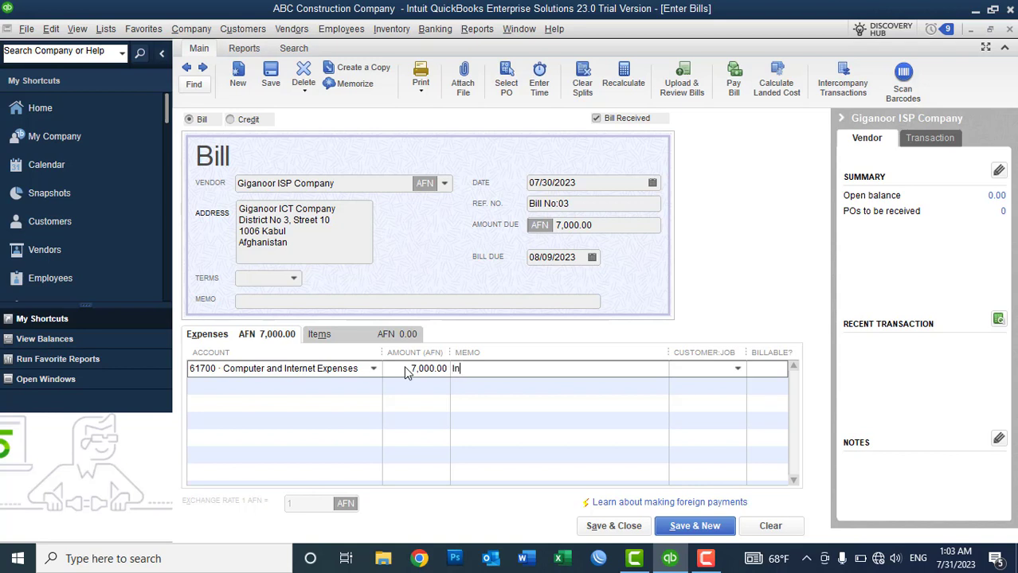
text(ternet E)
text(xpense )
text(Paid for th)
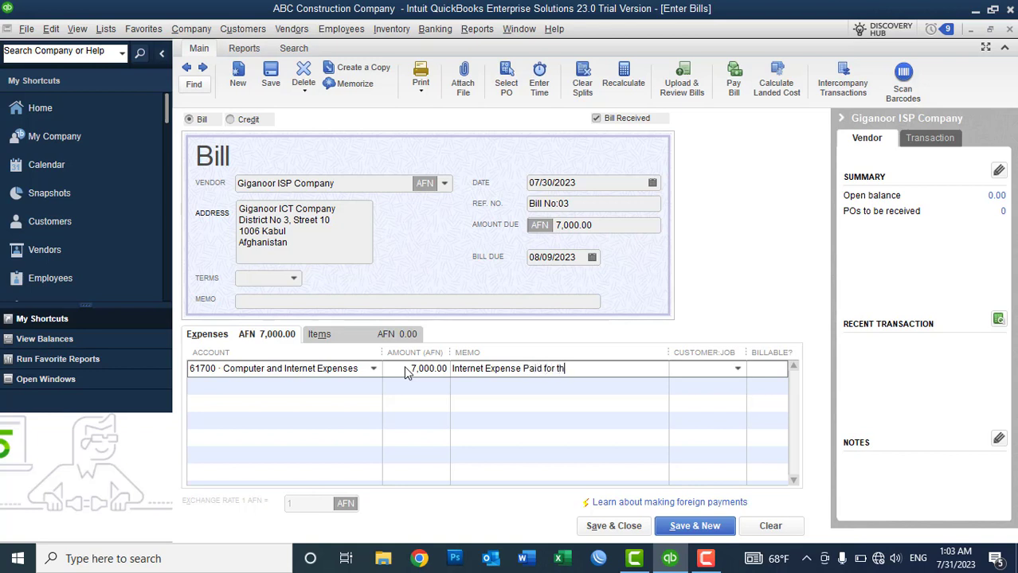
text(e month Ju)
text(l)
key(BackSpace)
key(BackSpace)
key(BackSpace)
text(July 2)
text(023)
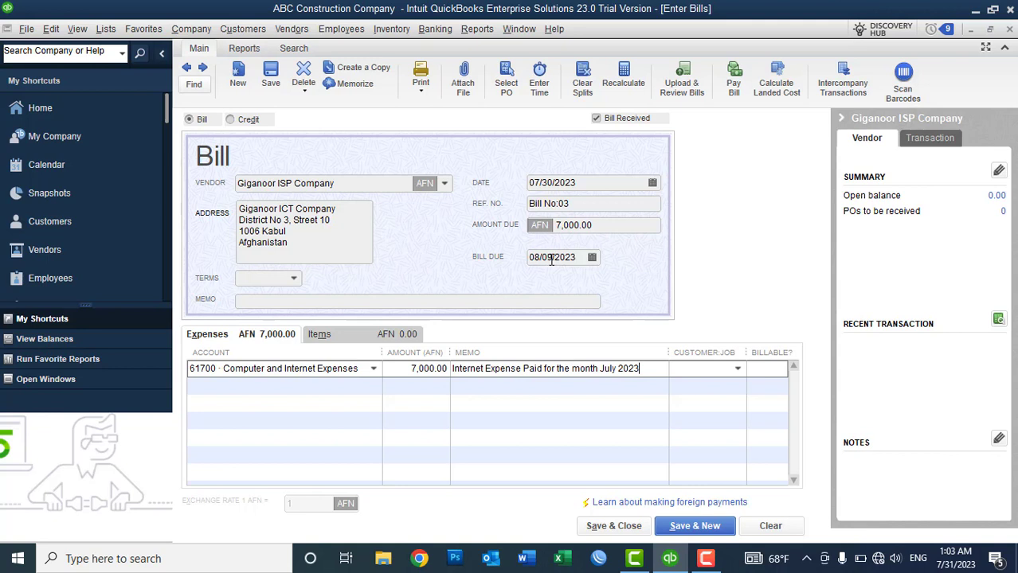
Set the bill terms to Due on receipt and save the bill.
click(294, 278)
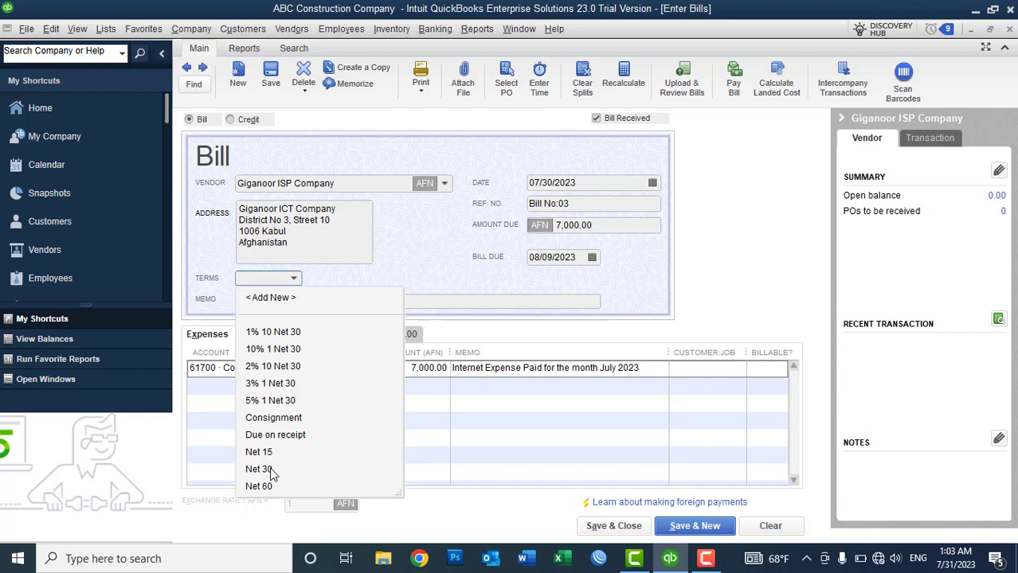
click(269, 438)
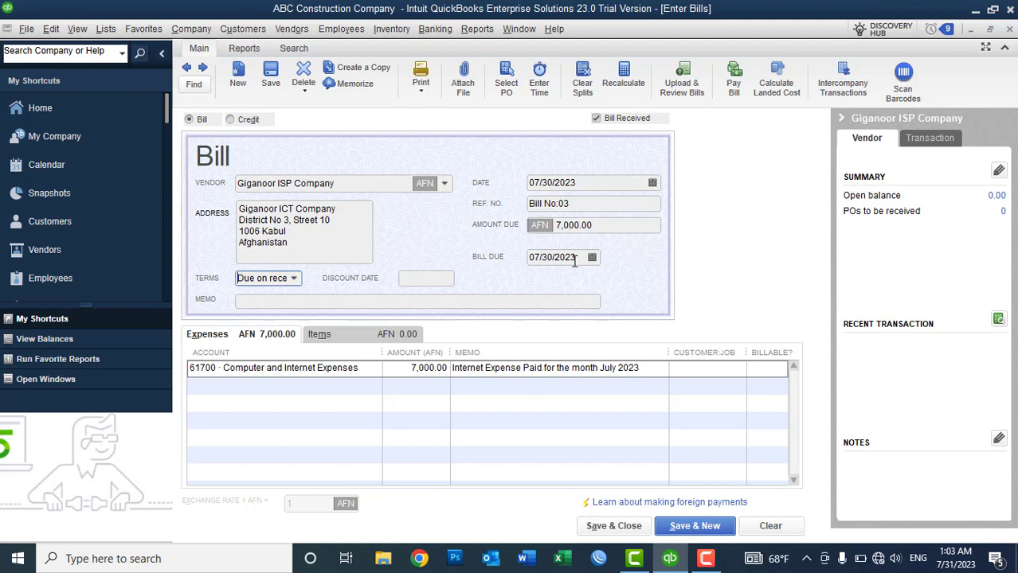
click(612, 527)
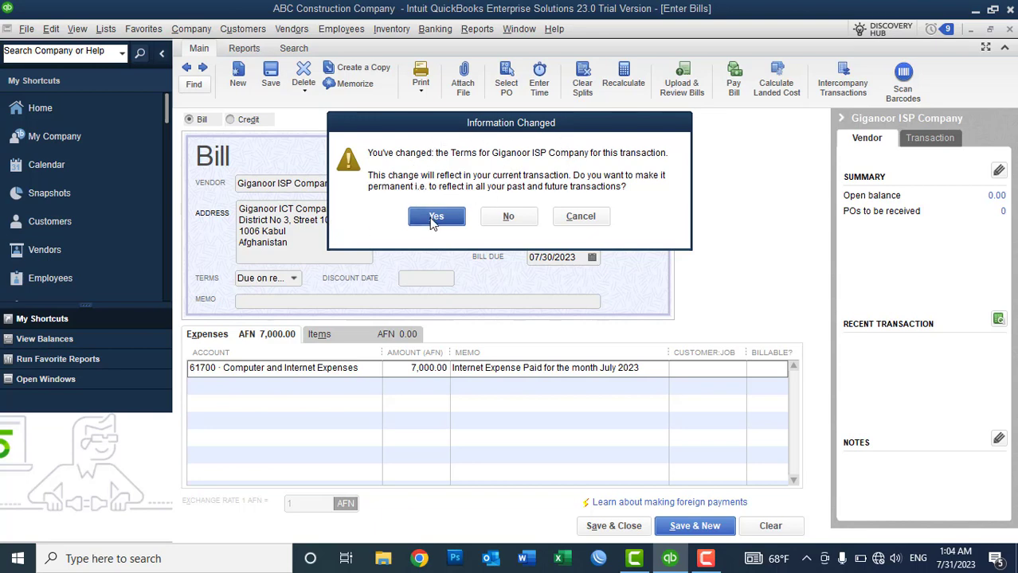
Save Due on receipt as Giganoor ISP Company's permanent terms.
click(434, 218)
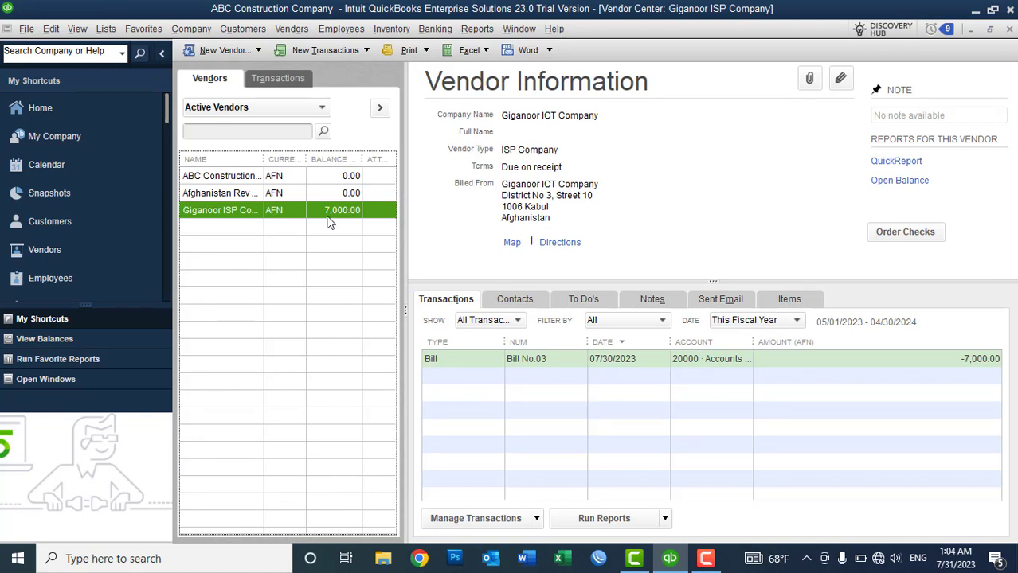
Pay Giganoor ISP Company's 7,000 AFN Bill No:03 from Azizi Bank AFN AC and close the summary.
click(292, 28)
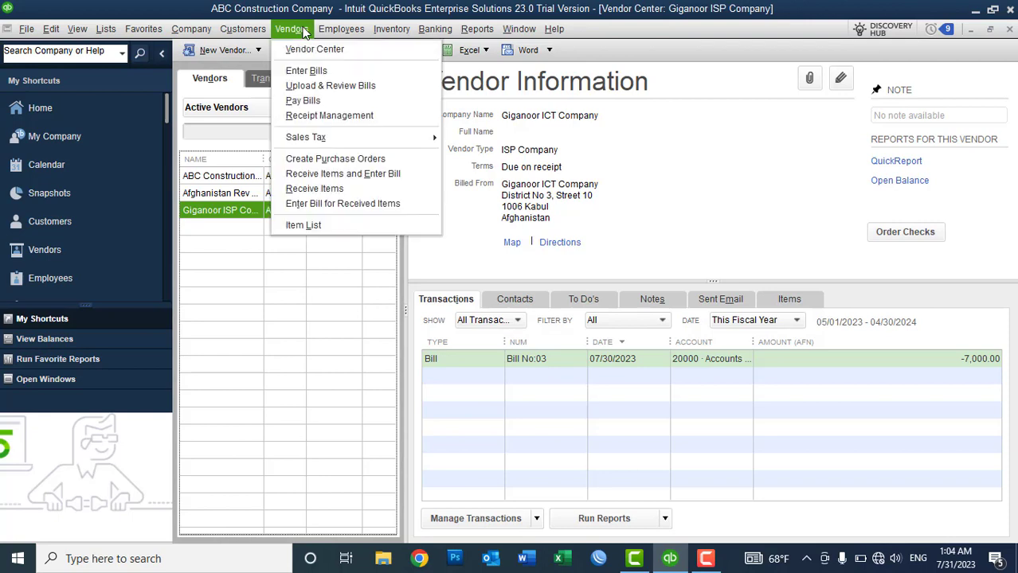
click(315, 107)
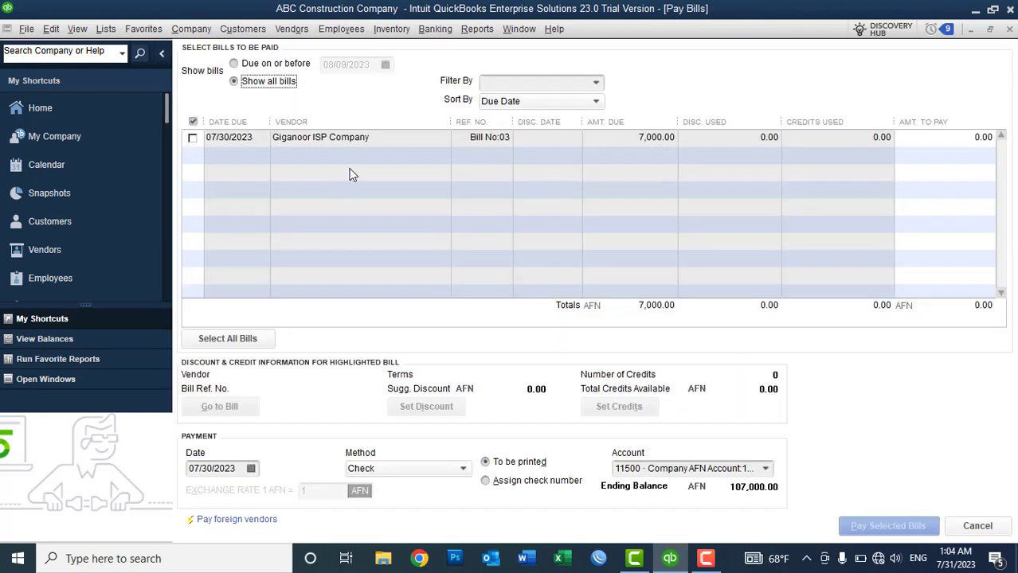
click(192, 138)
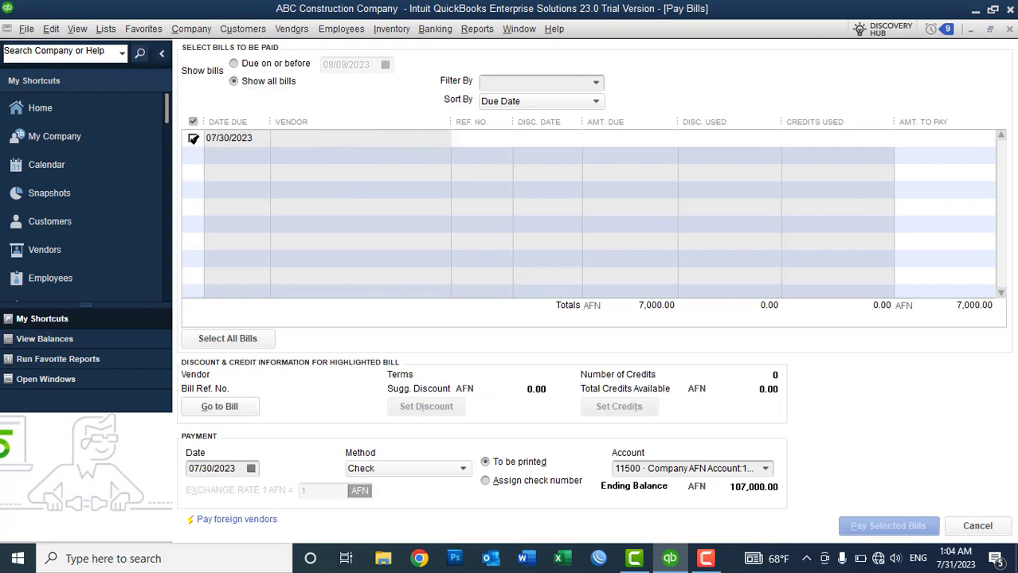
click(763, 469)
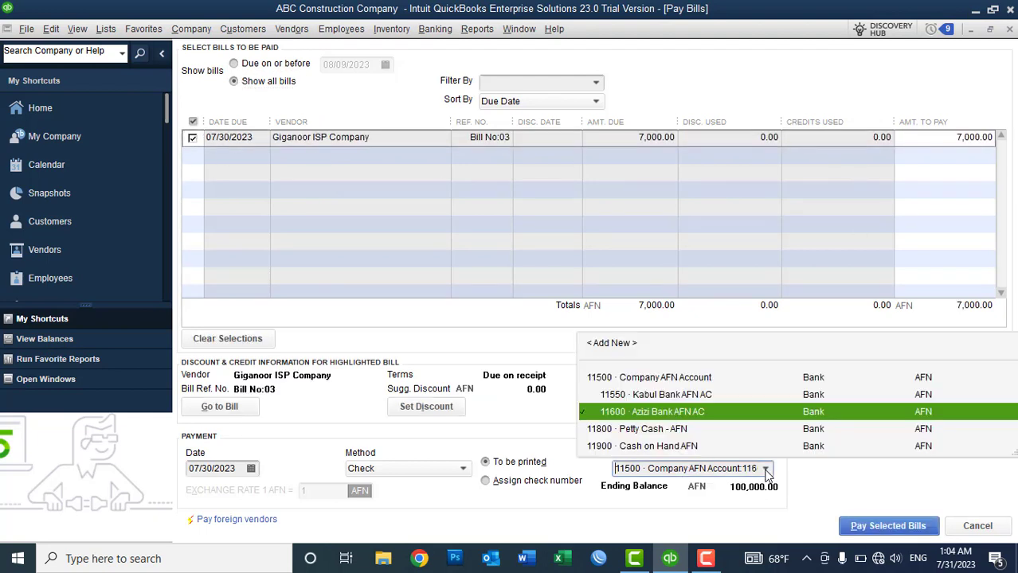
key(Escape)
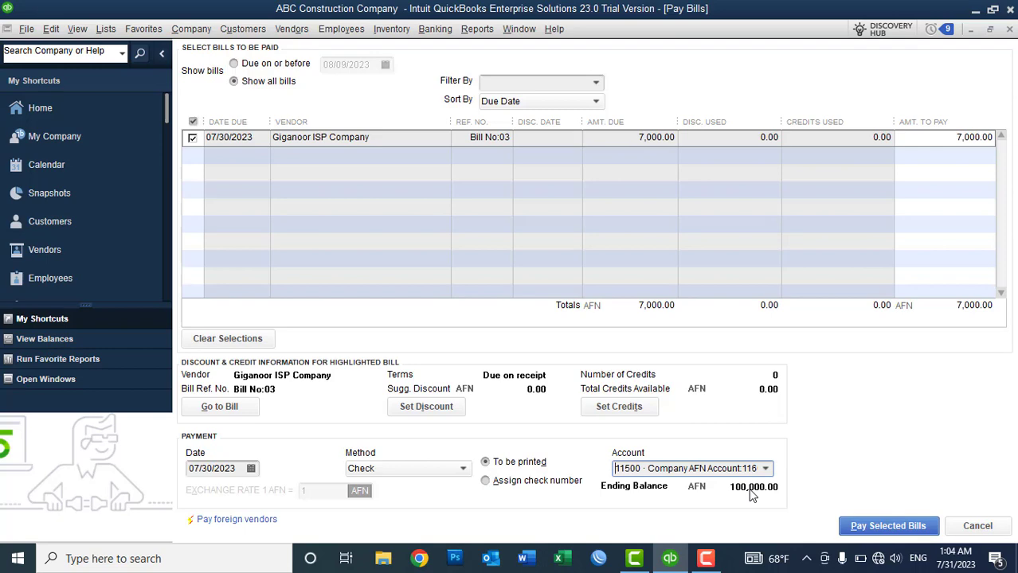
click(860, 528)
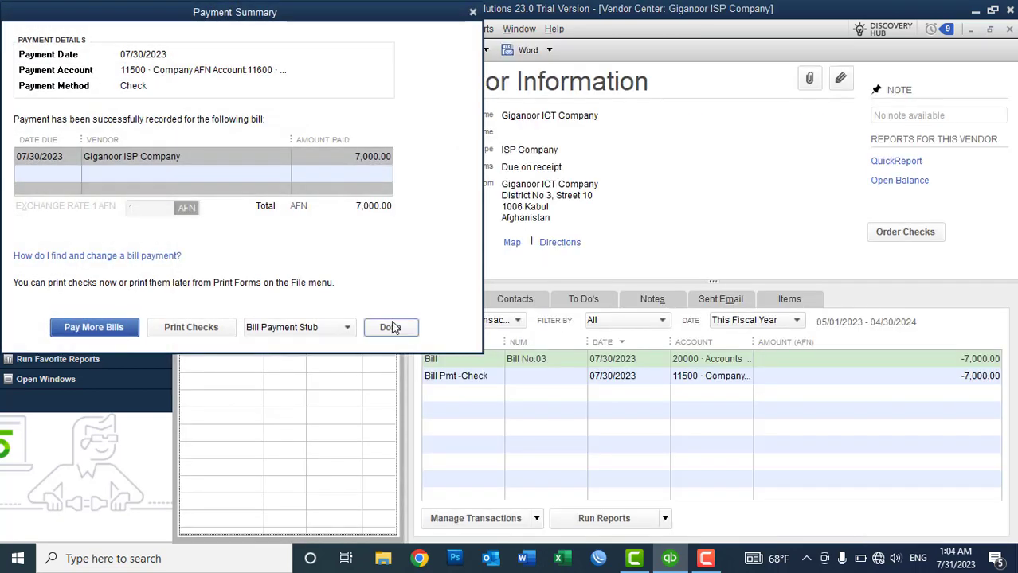
click(390, 327)
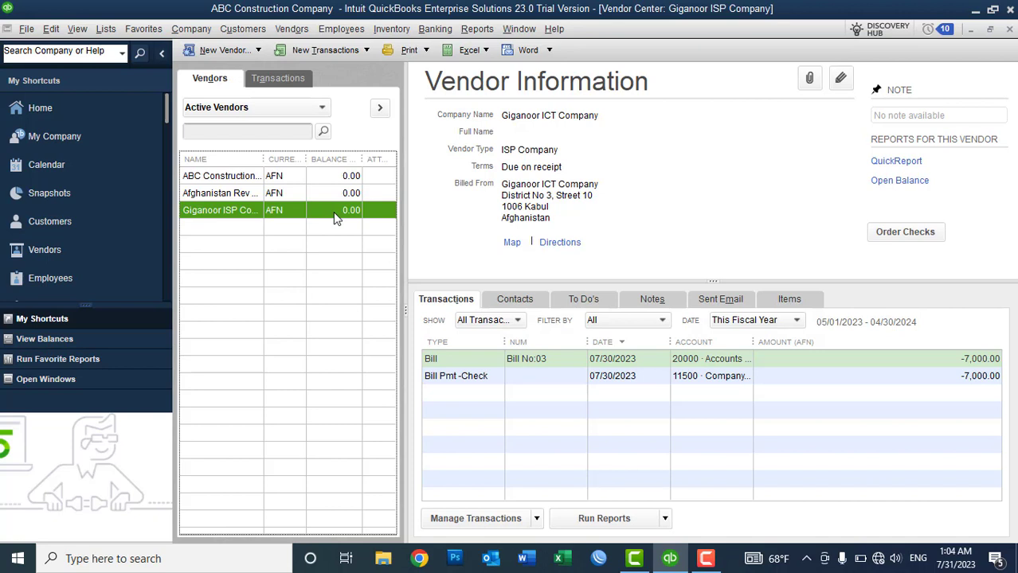
Run the Profit & Loss report for this fiscal year, showing 7,000.00 Computer and Internet Expenses.
click(477, 30)
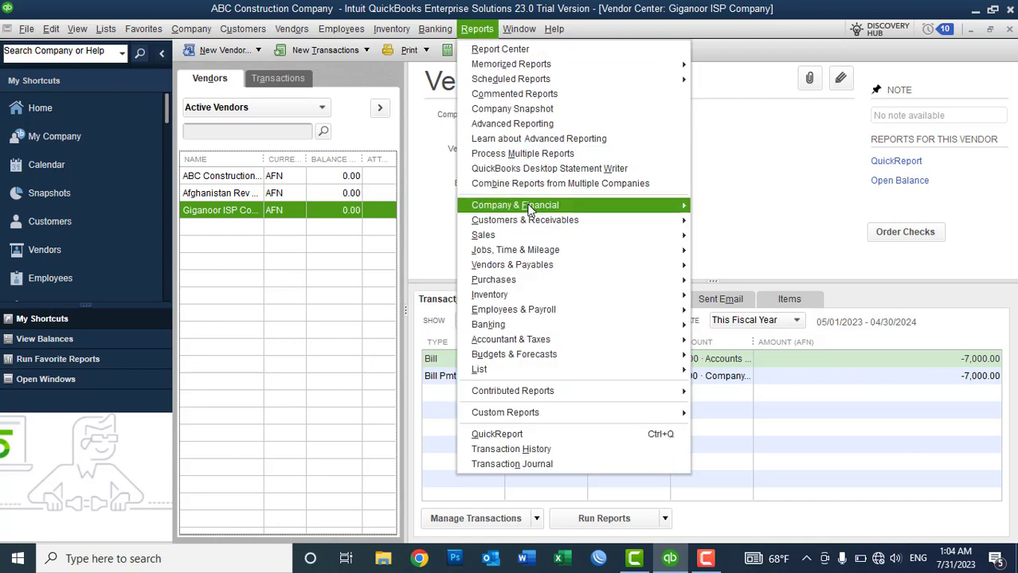
mouse_move(527, 207)
click(742, 209)
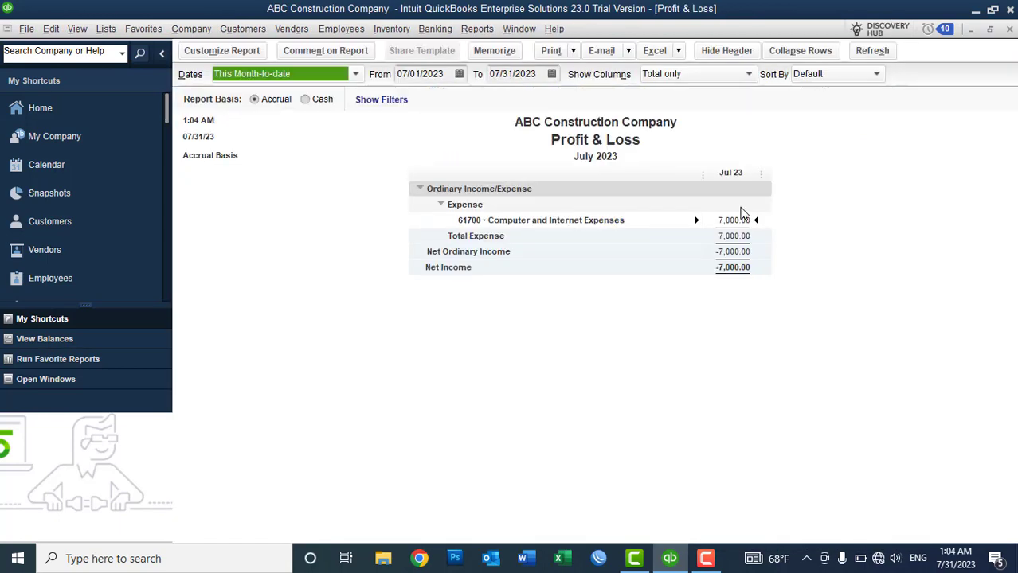
click(306, 77)
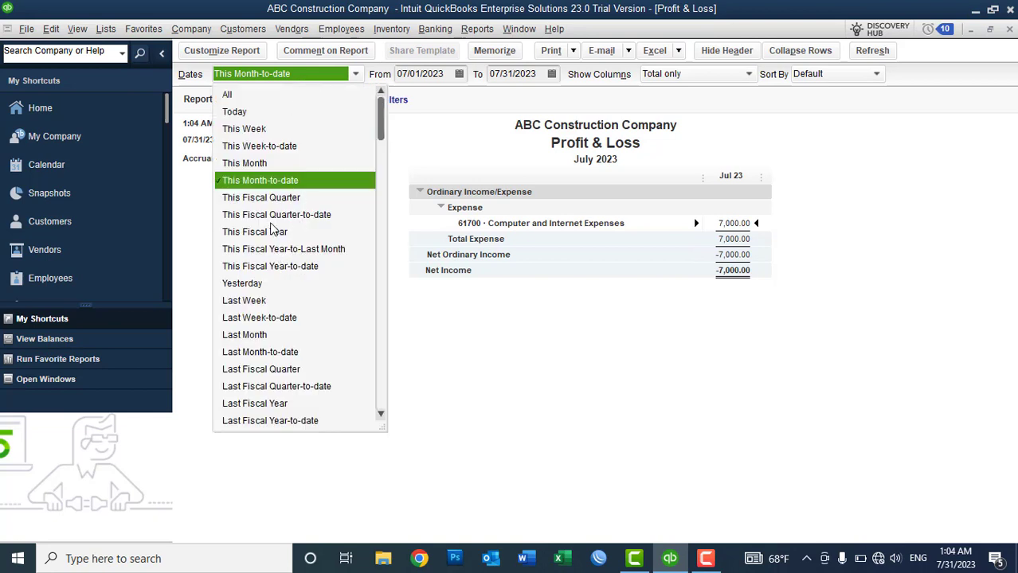
click(269, 200)
click(286, 74)
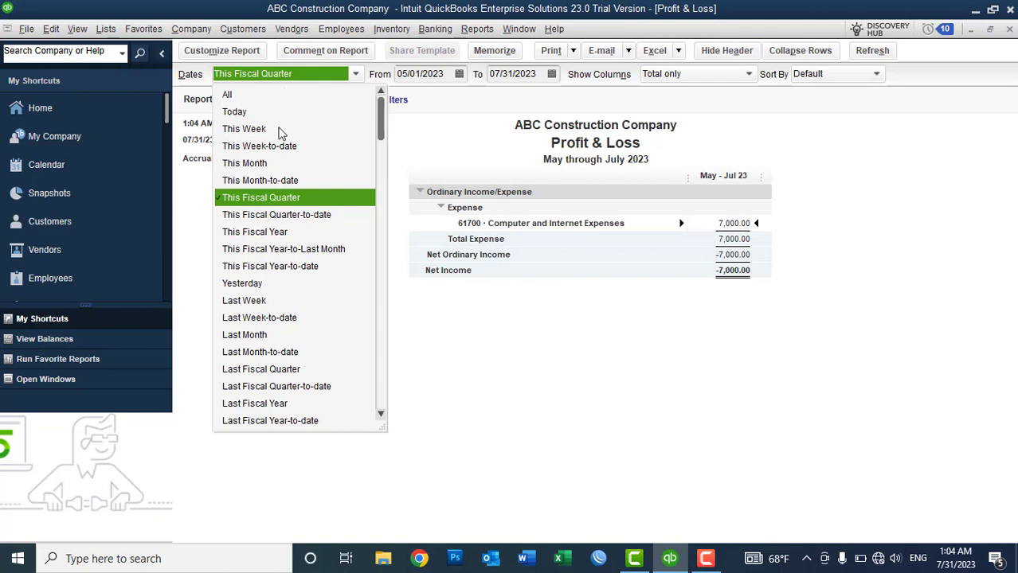
click(271, 233)
click(536, 360)
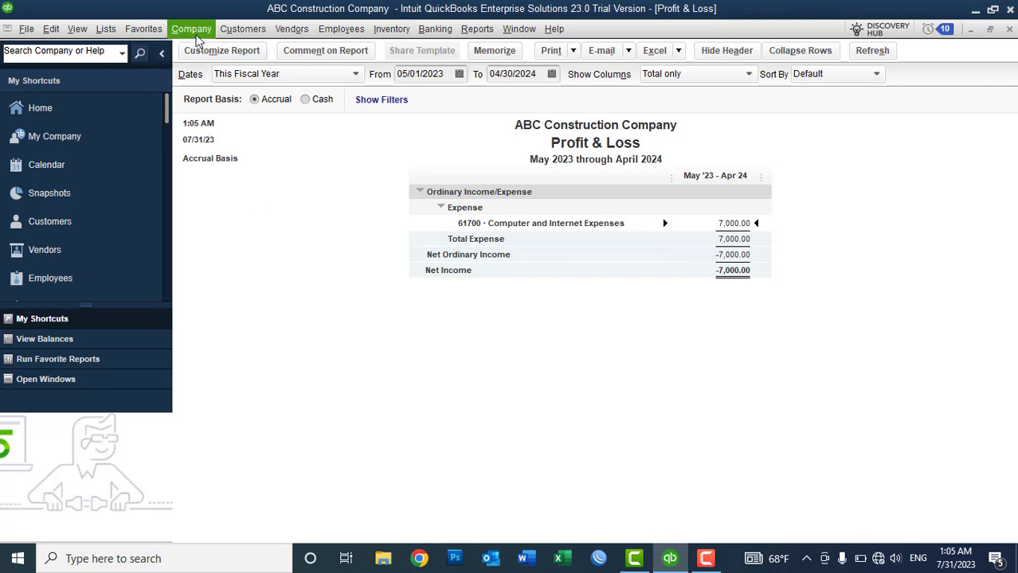
click(194, 32)
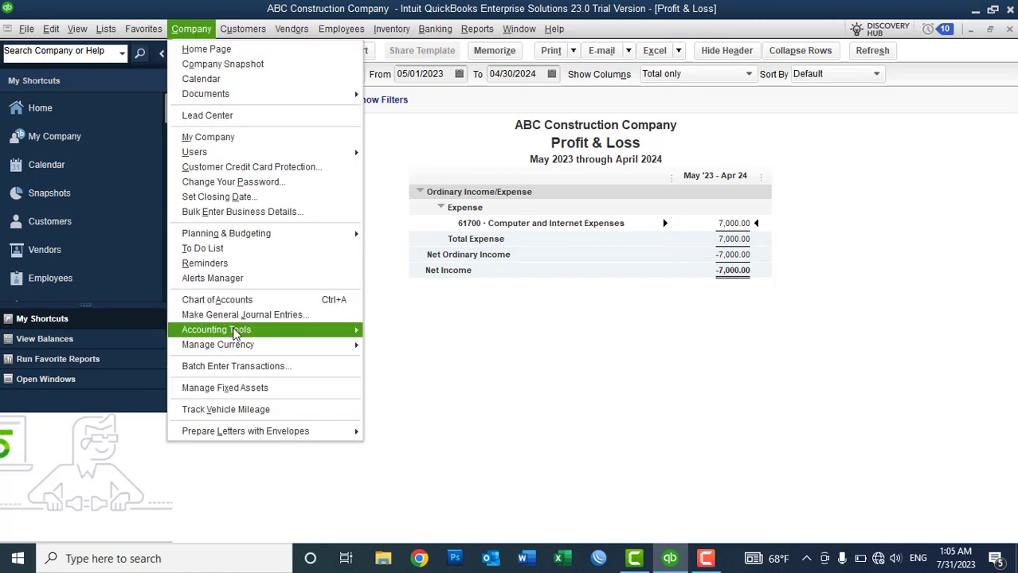
Create a journal entry debiting Rent Expense 10,000 and crediting Azizi Bank AFN AC.
click(235, 316)
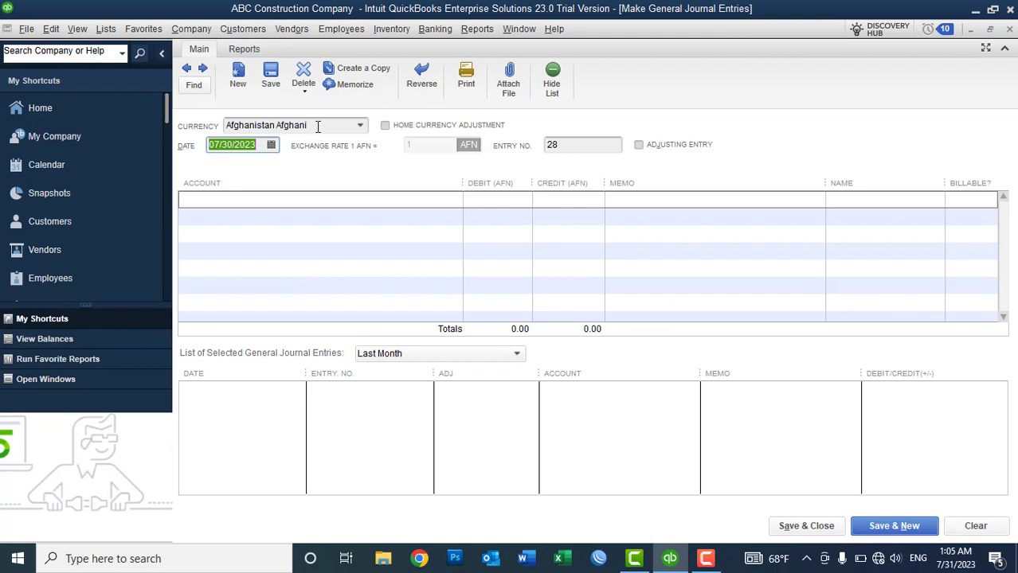
click(252, 198)
text(Rent Expense)
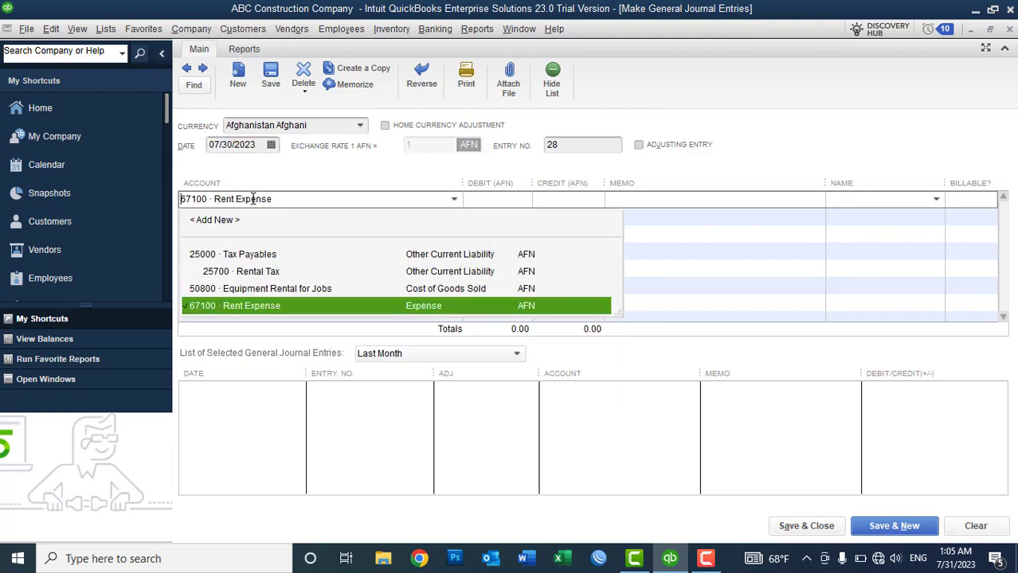
click(246, 305)
click(495, 206)
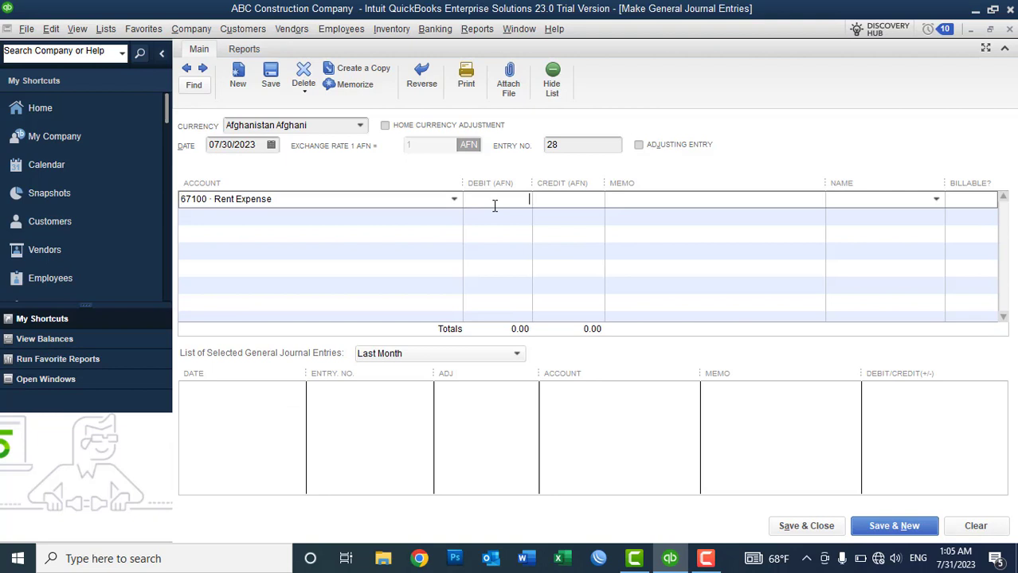
text(10,000)
key(Tab)
click(419, 218)
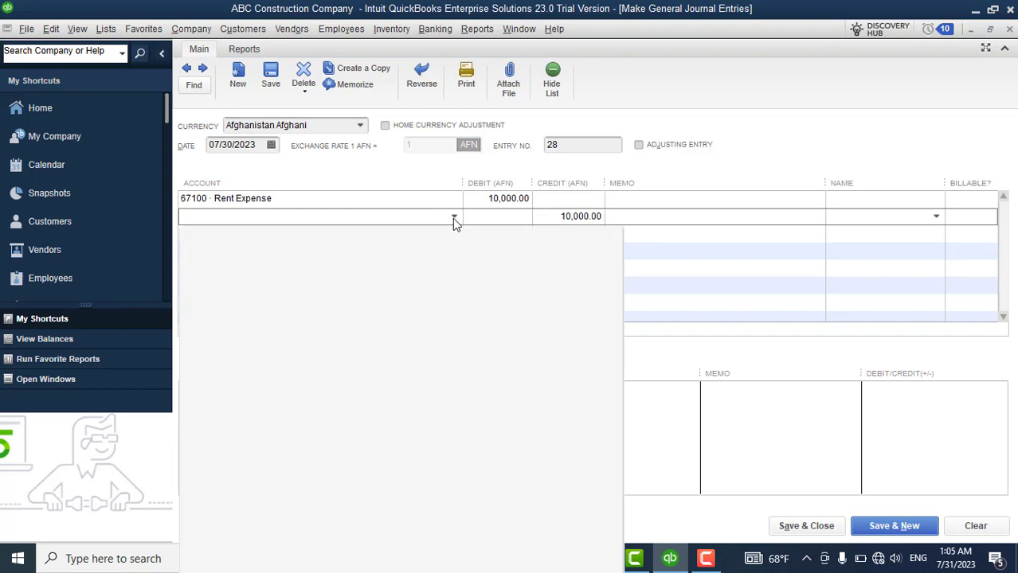
click(453, 216)
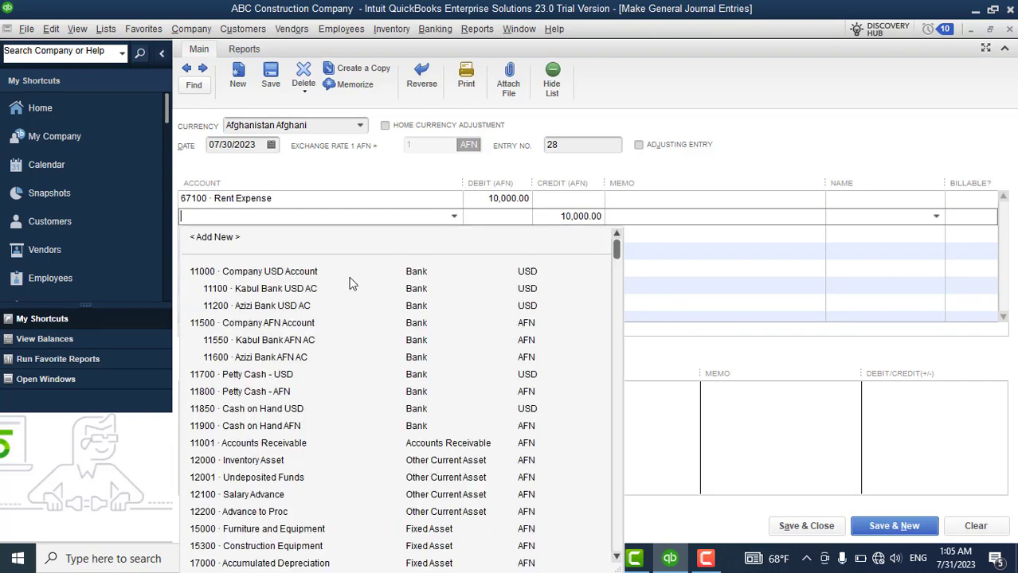
click(276, 358)
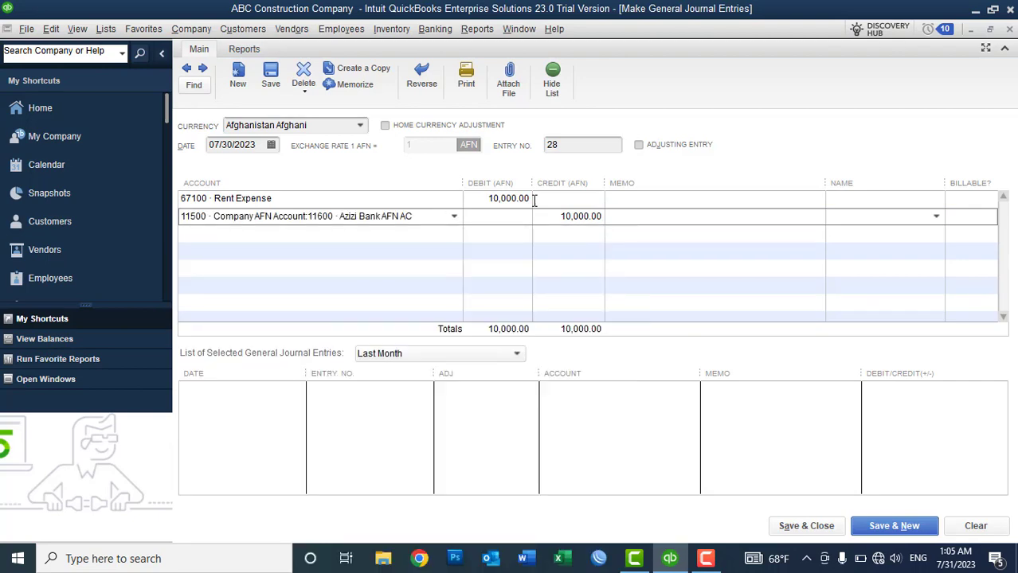
Add the memo 'Rent Expense for the month July 2023 Paid' to both journal lines.
click(624, 198)
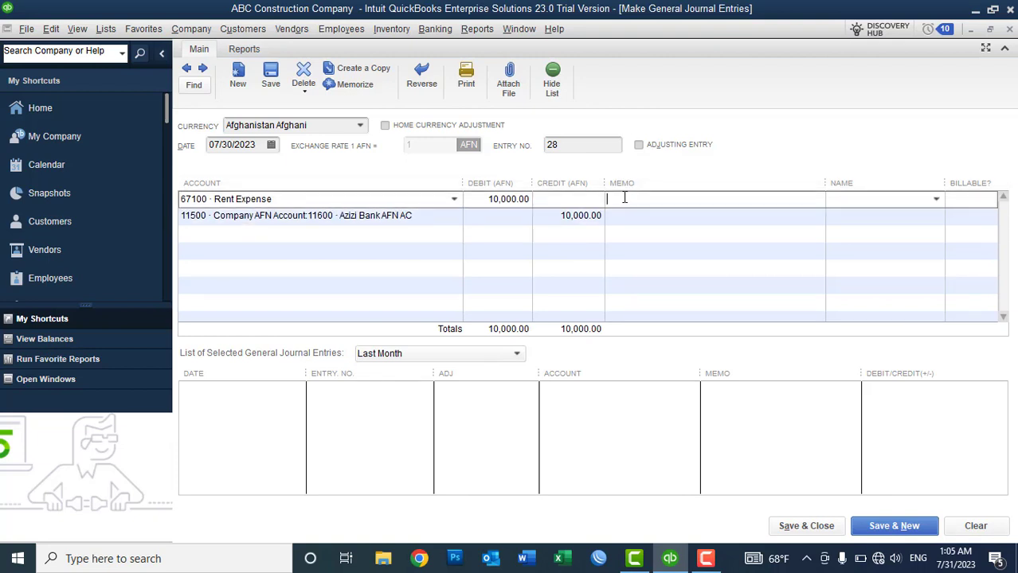
text(Rent Expen)
text(se for the month )
text(July 20)
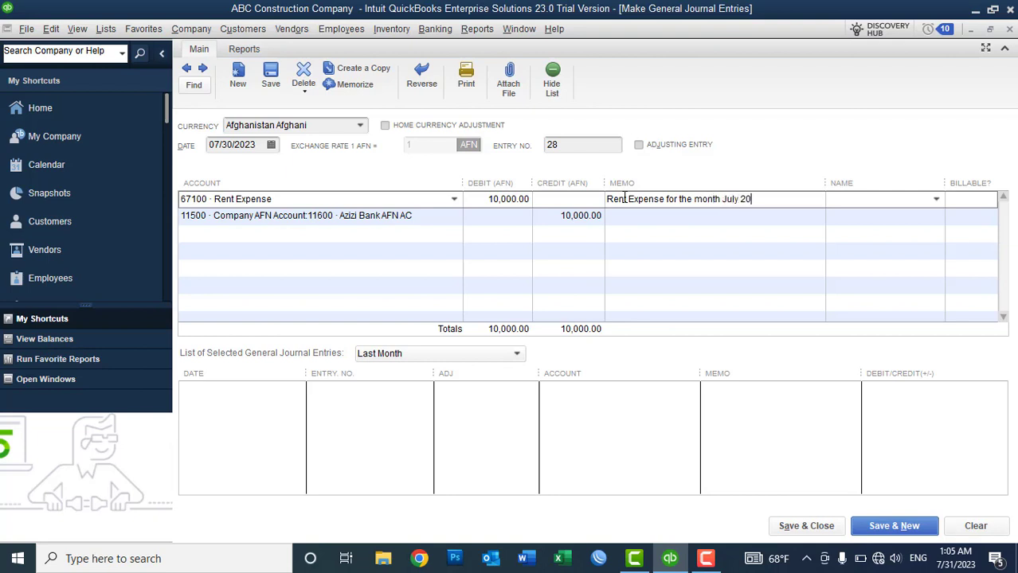
text(23 Paid)
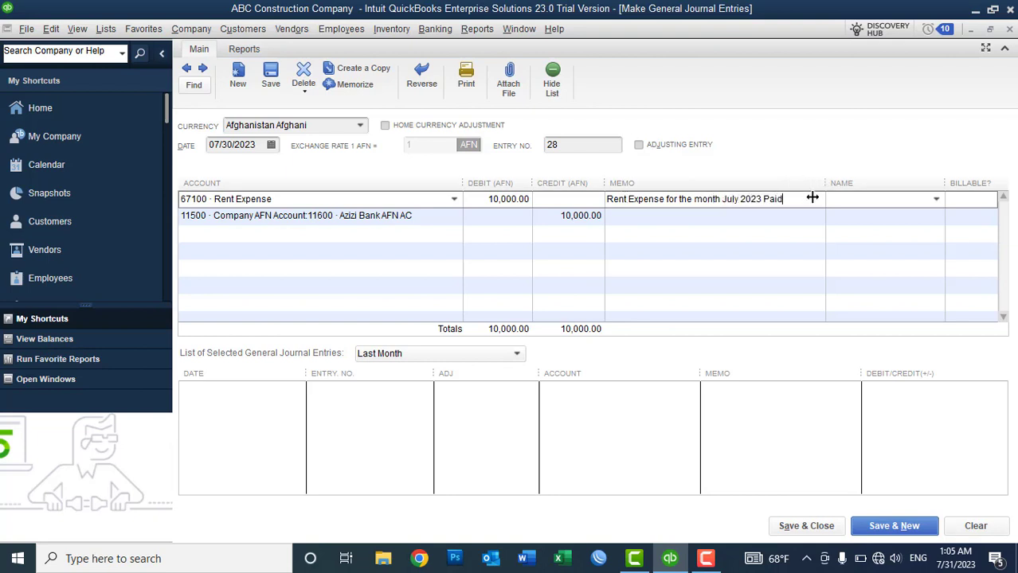
drag(796, 199, 539, 220)
key(ctrl+c)
key(Down)
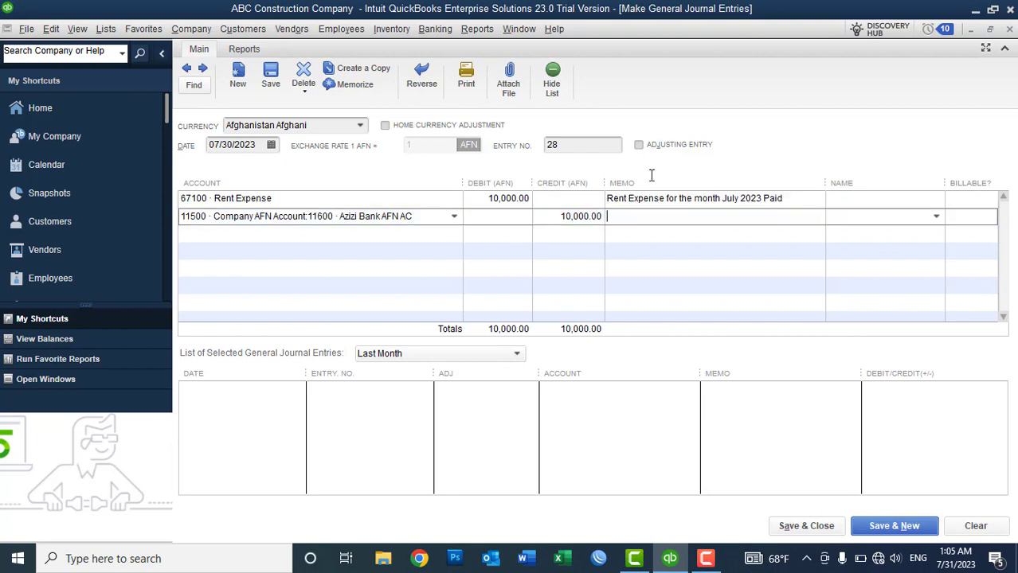
key(ctrl+v)
Begin adding a new Other-type name for the rent line, then cancel it.
click(844, 199)
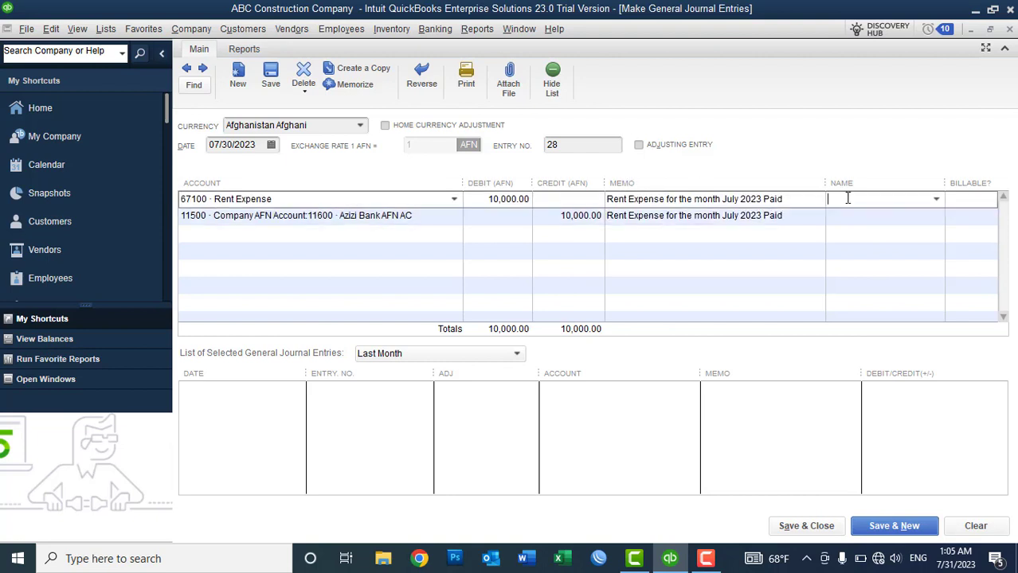
click(936, 199)
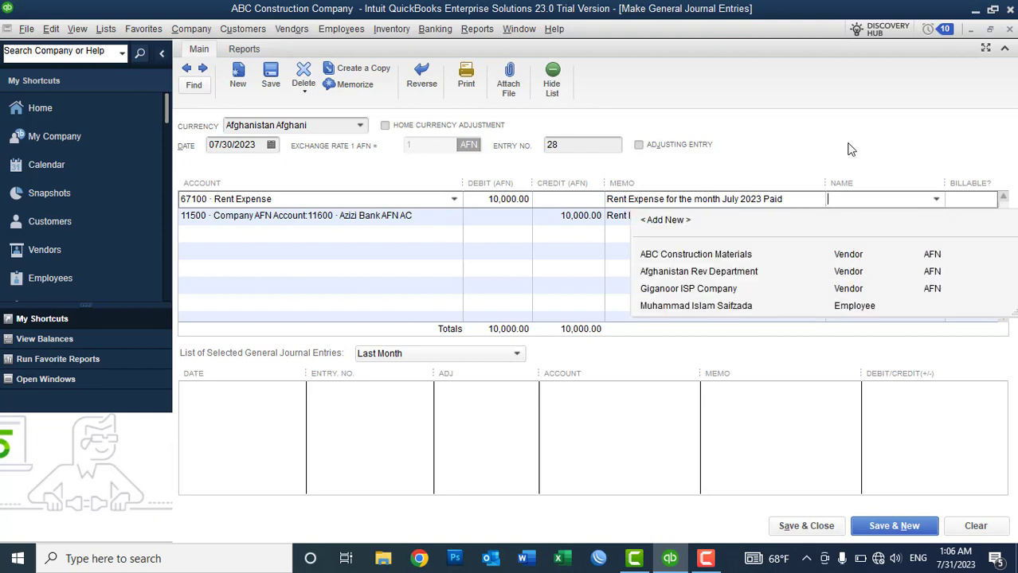
click(672, 223)
click(579, 247)
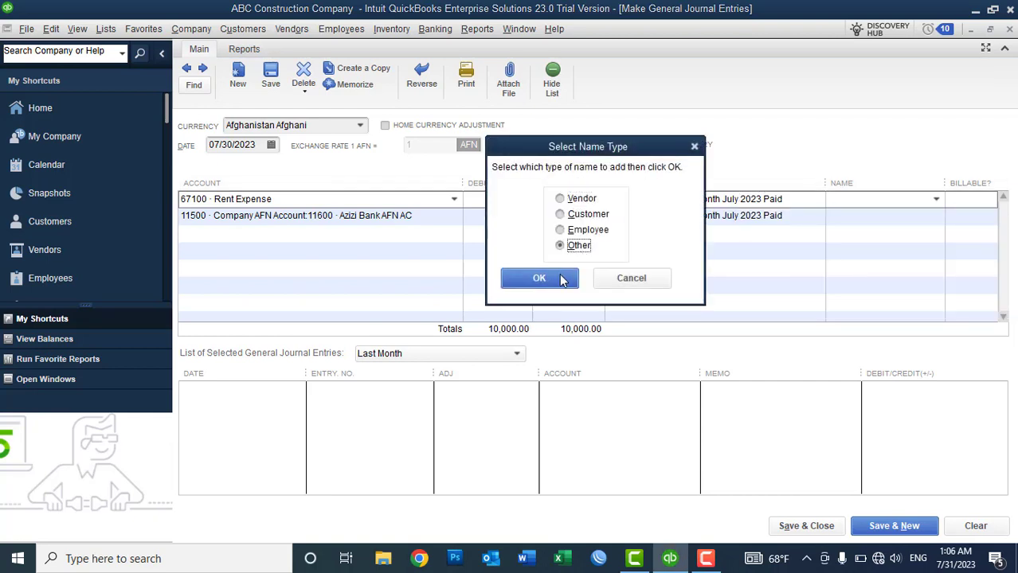
click(634, 286)
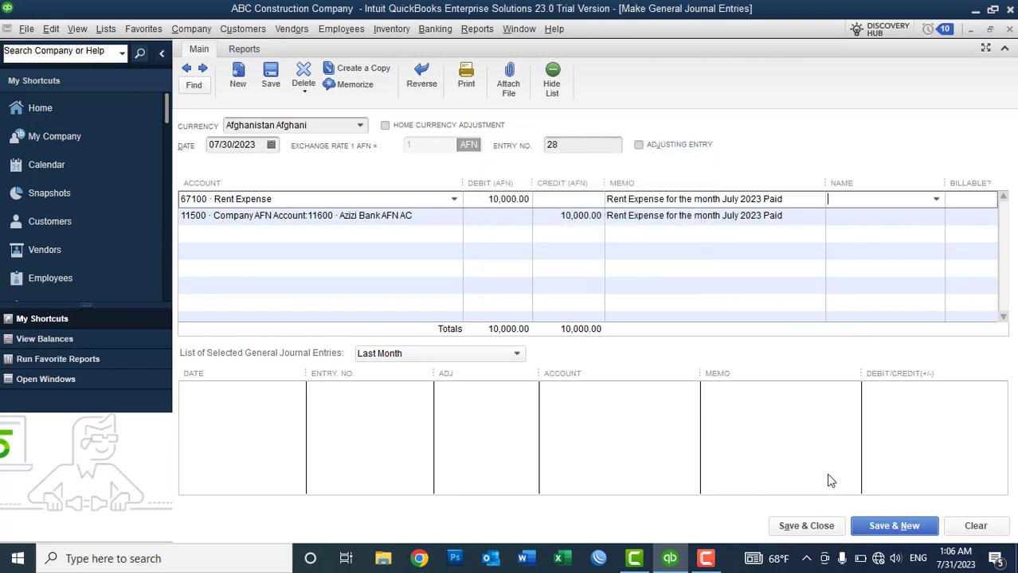
Save the 10,000 rent journal entry, confirm Profit & Loss net income of -17,000.00, and close the report.
click(808, 527)
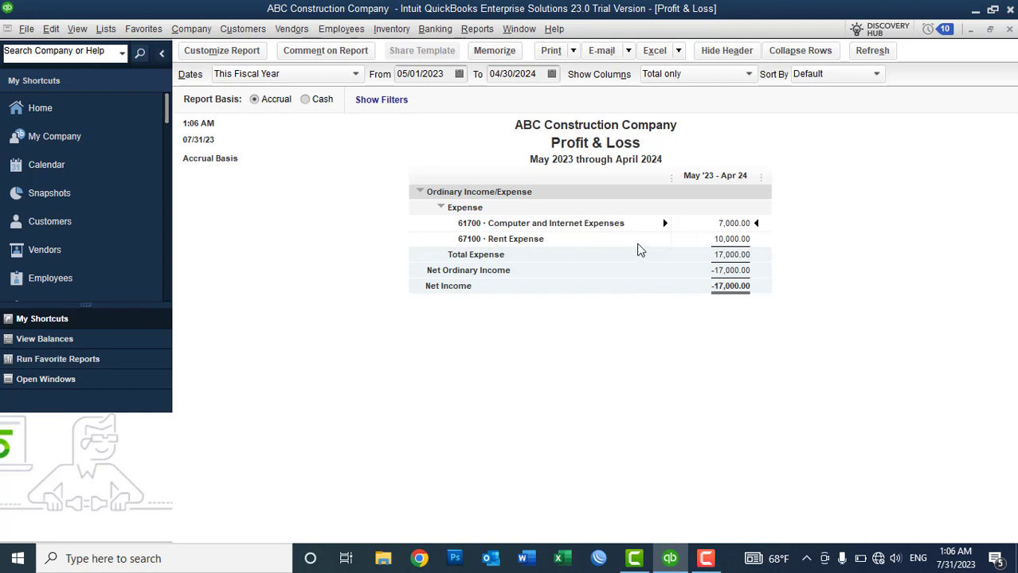
click(307, 34)
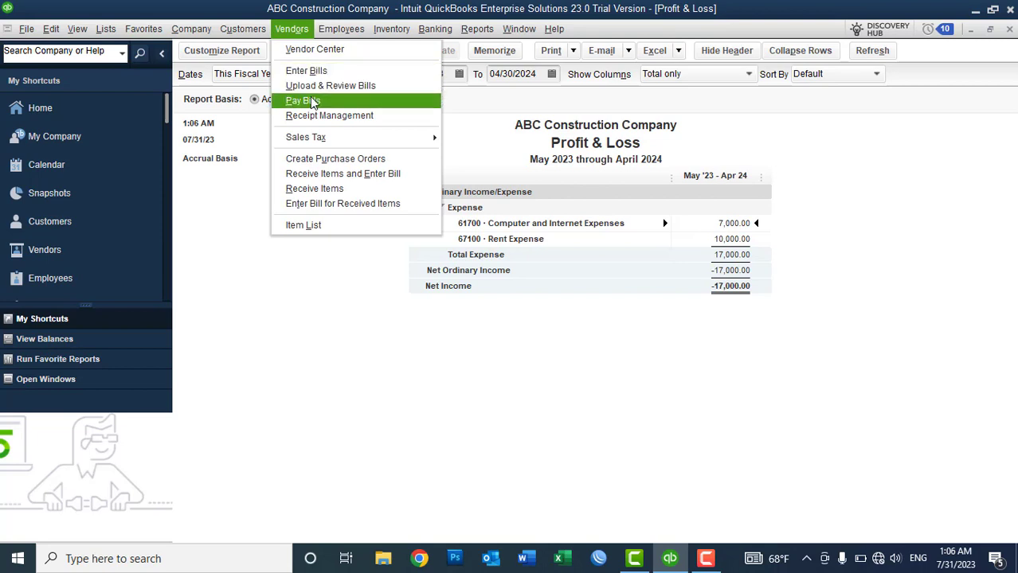
mouse_move(191, 29)
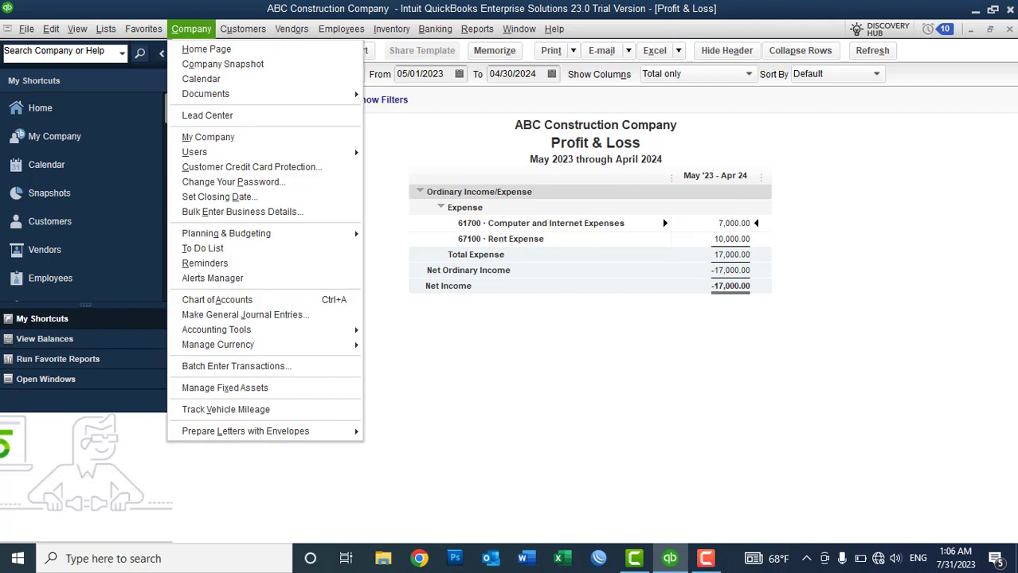
click(1009, 30)
click(1009, 30)
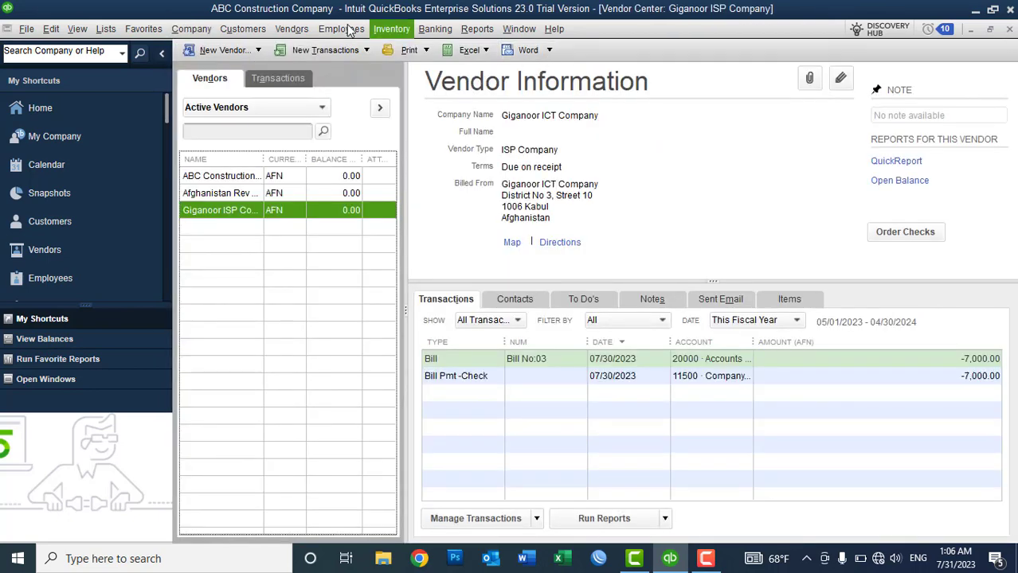
click(307, 30)
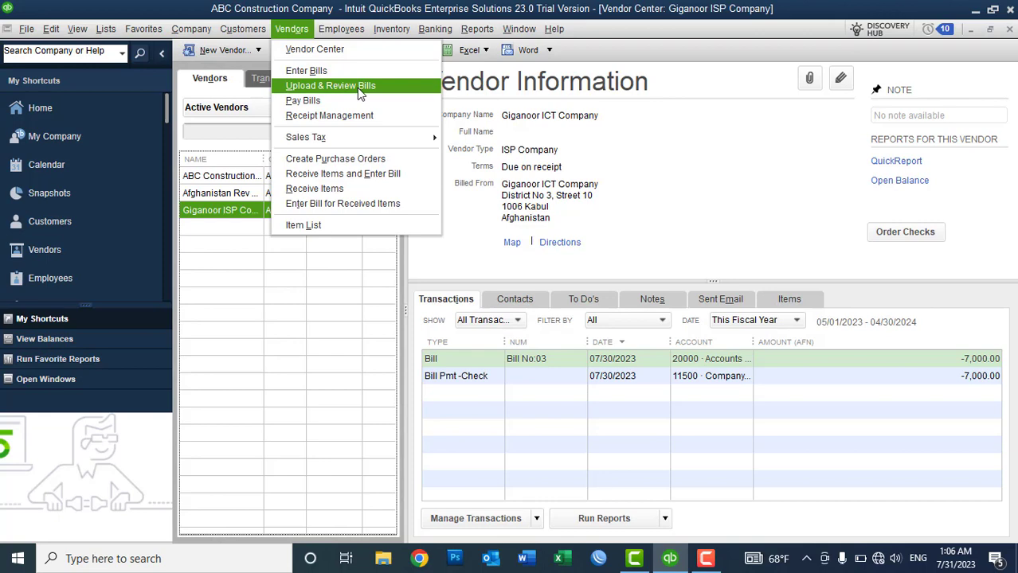
click(359, 86)
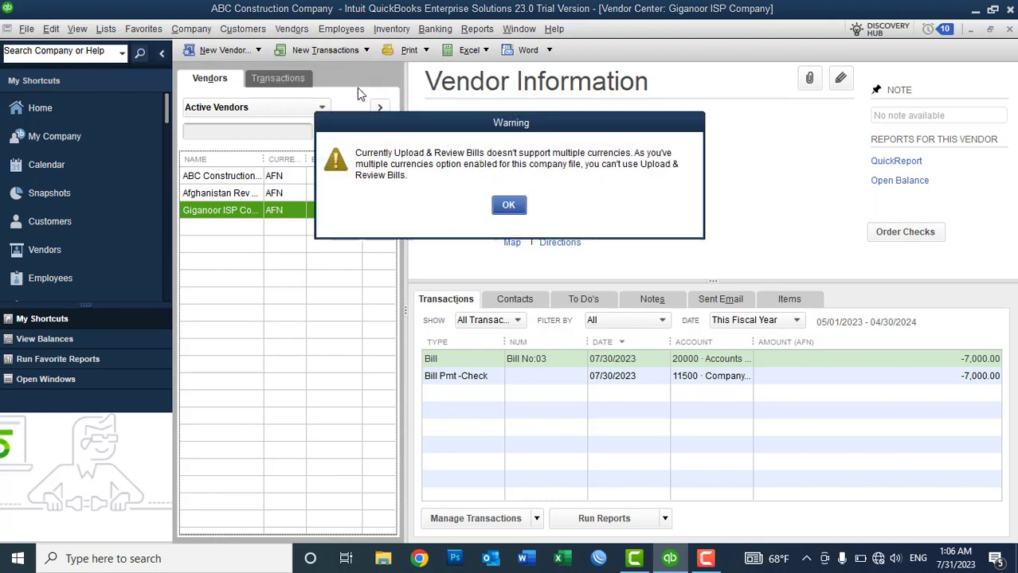
click(509, 205)
click(292, 29)
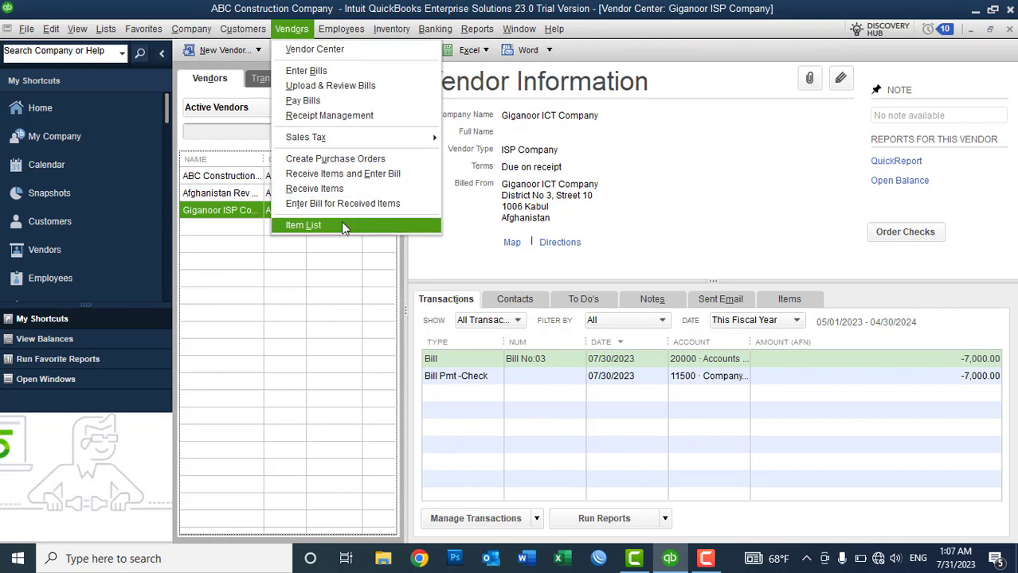
click(106, 29)
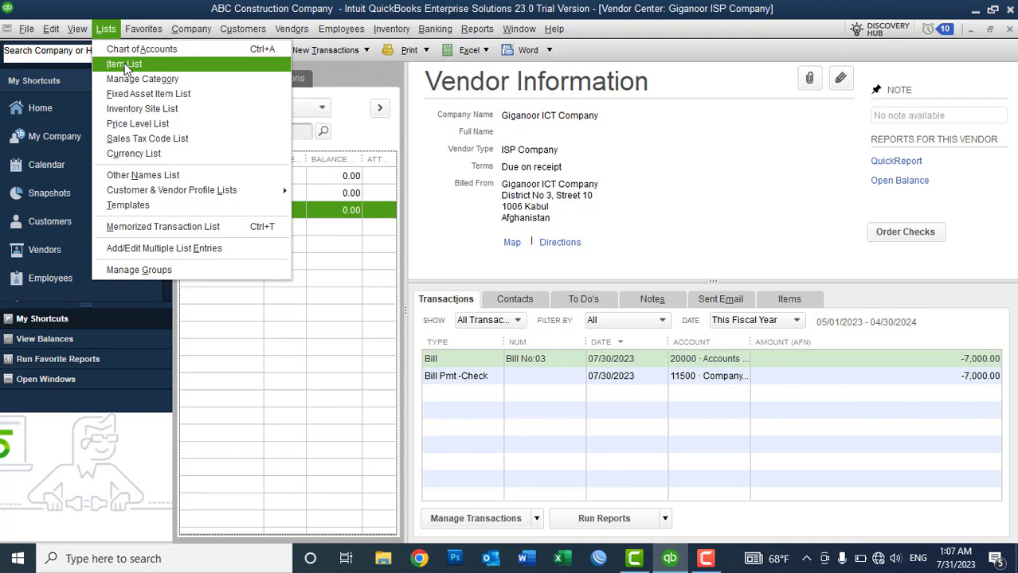
click(106, 29)
click(291, 29)
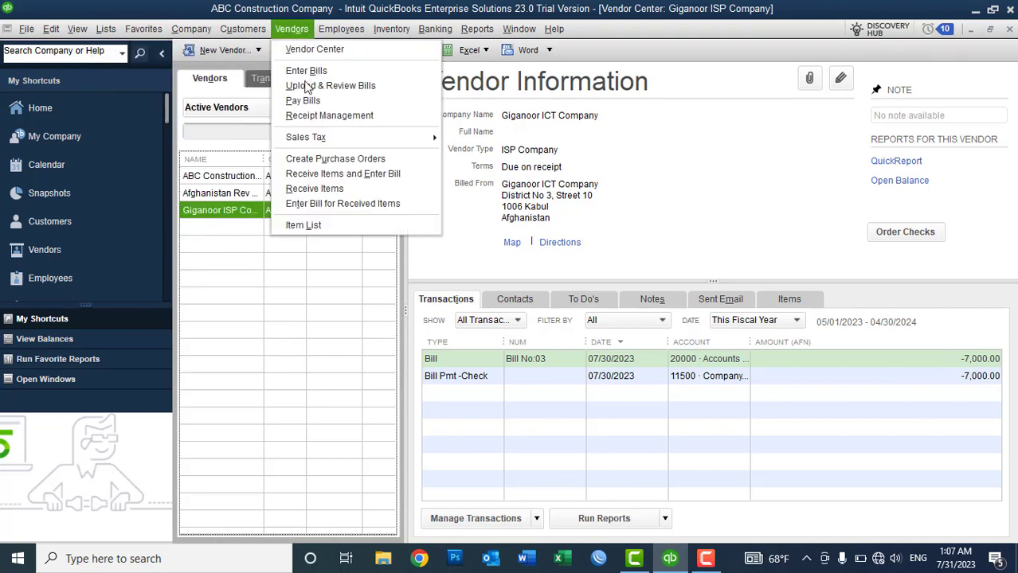
click(303, 226)
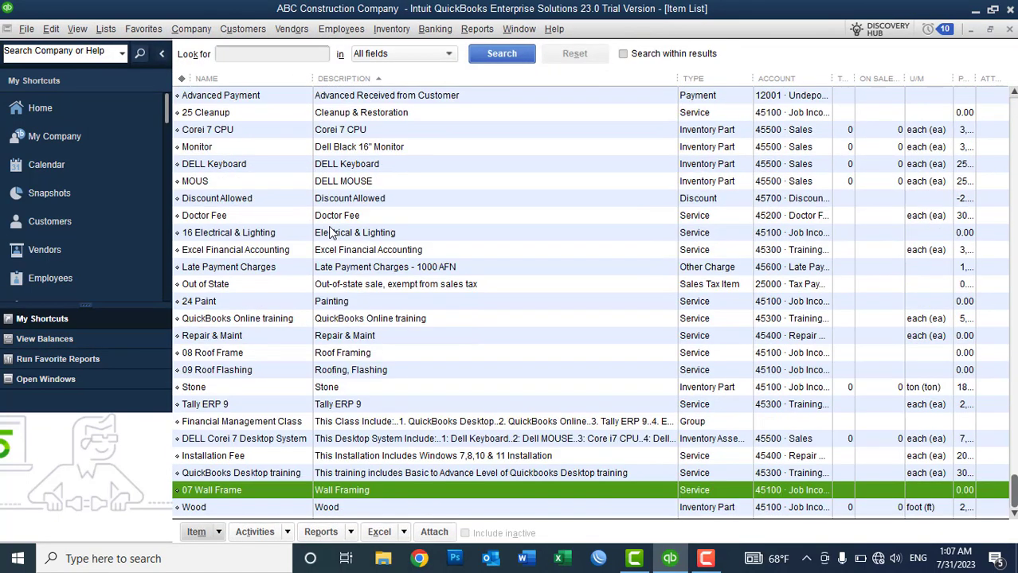
click(1009, 28)
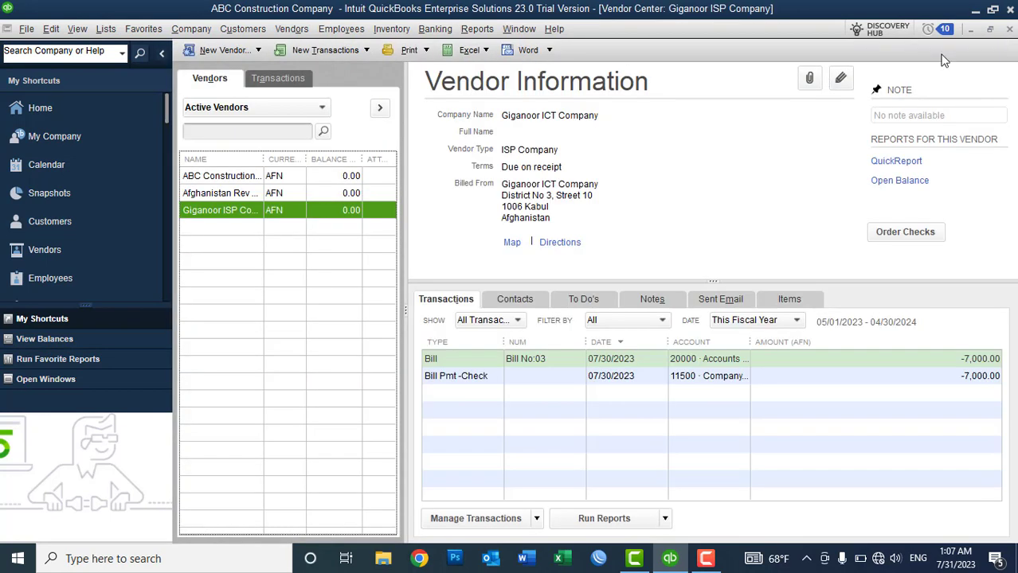
click(280, 31)
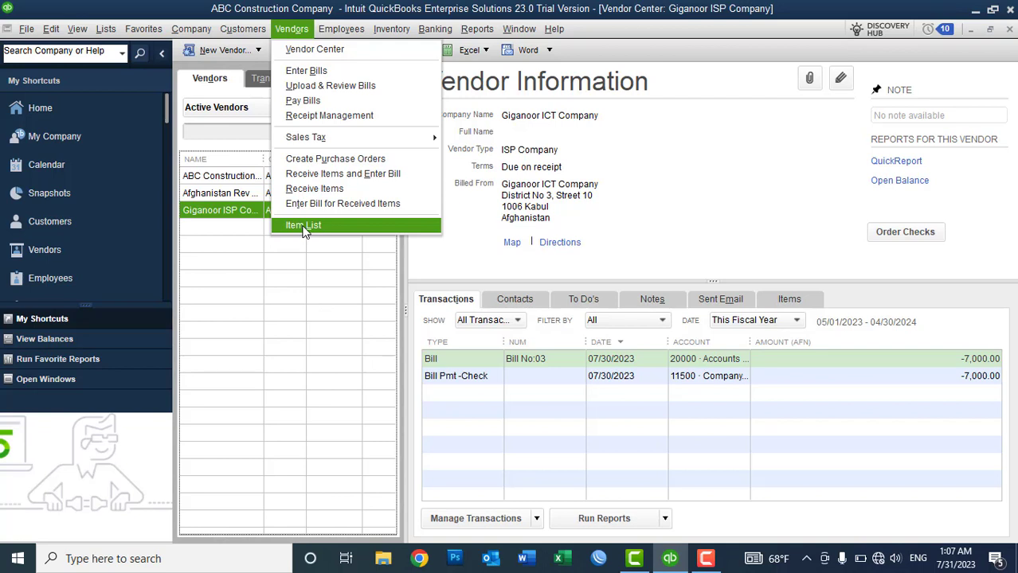
click(529, 168)
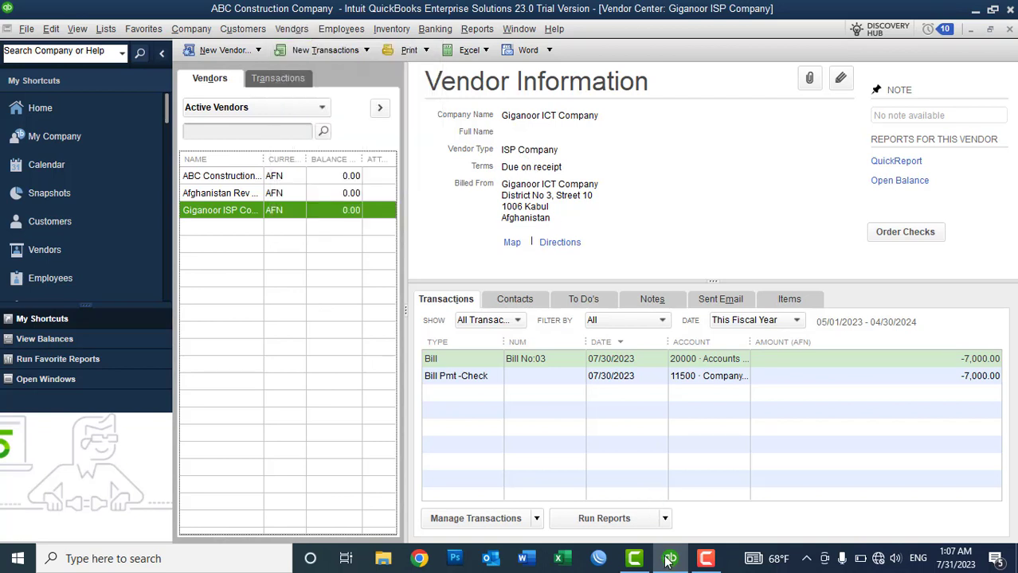